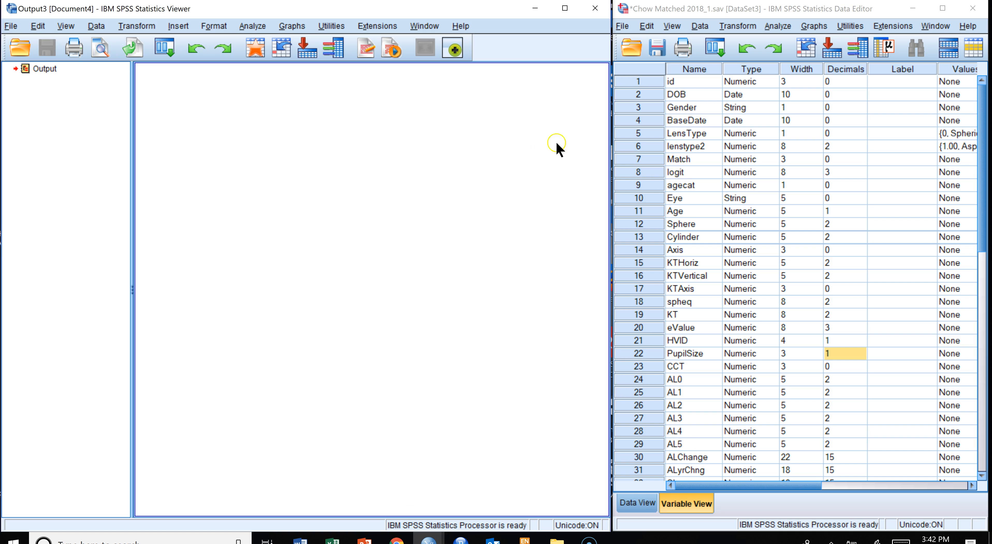
- Open Bivariate Correlations and add AL0 and AL5 to the variables list alongside eValue, HVID, PupilSize, CCT and KT
click(566, 9)
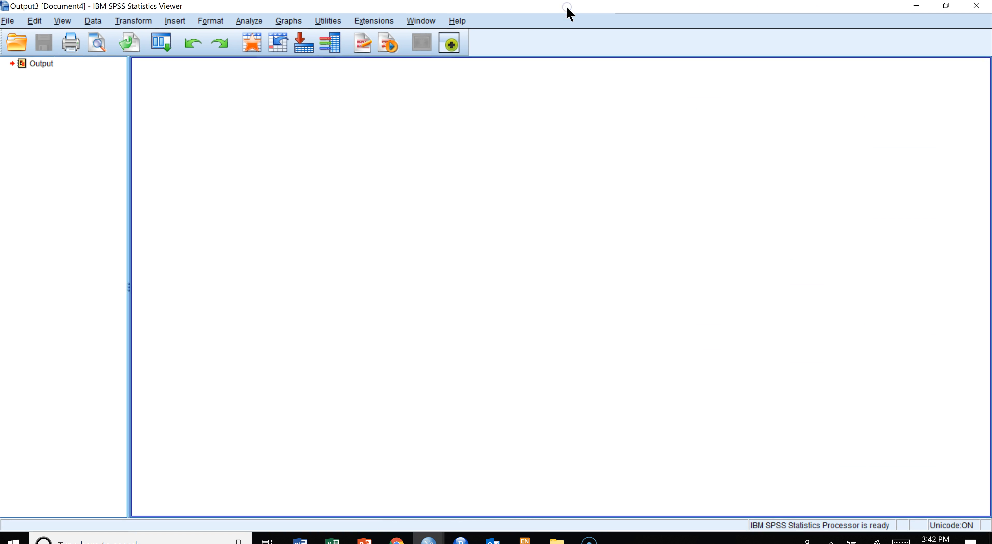
click(249, 23)
mouse_move(270, 142)
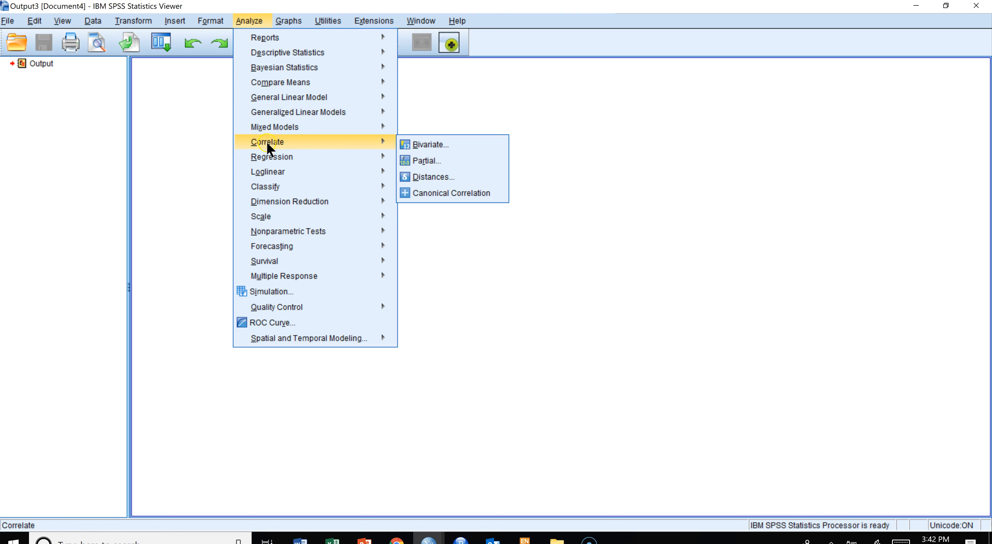
click(403, 148)
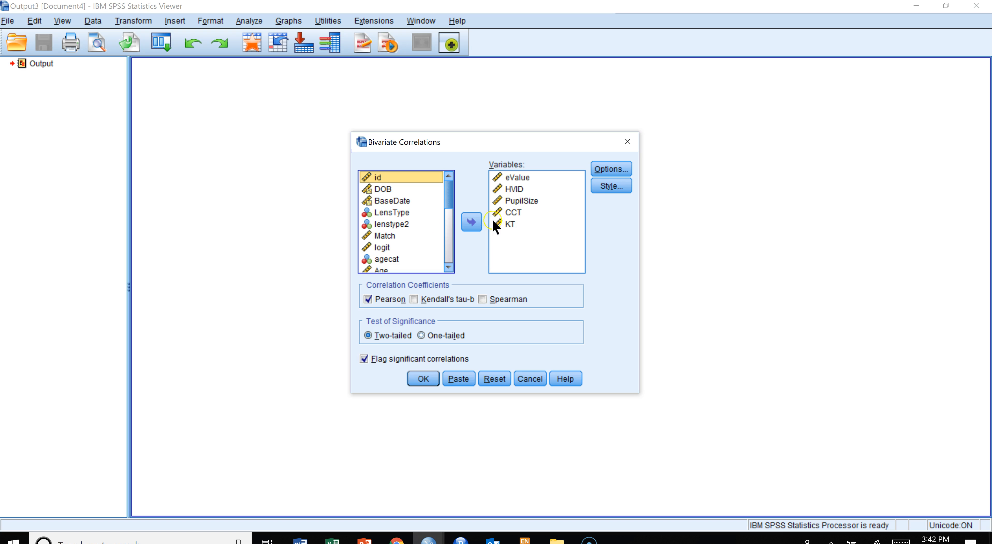
drag(449, 202, 448, 246)
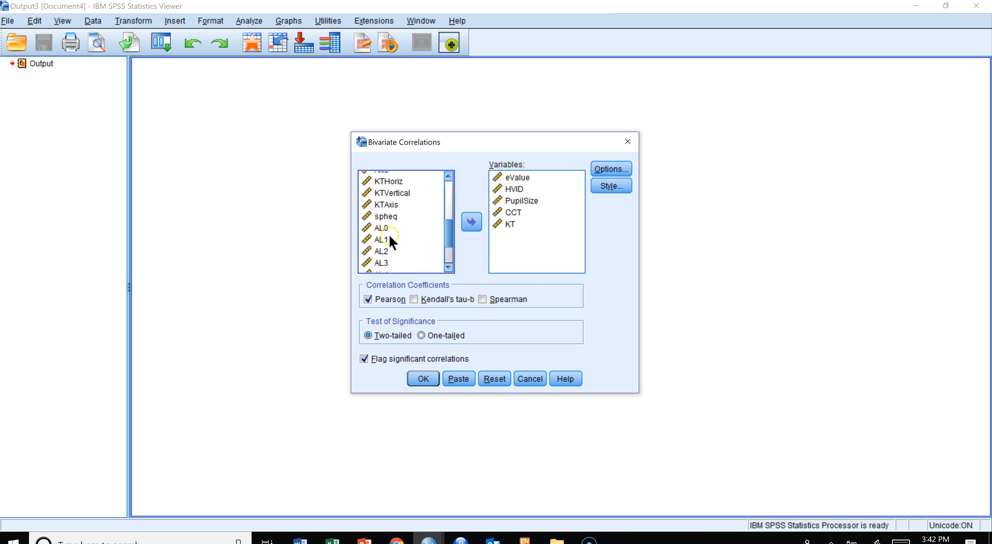
click(389, 231)
click(466, 228)
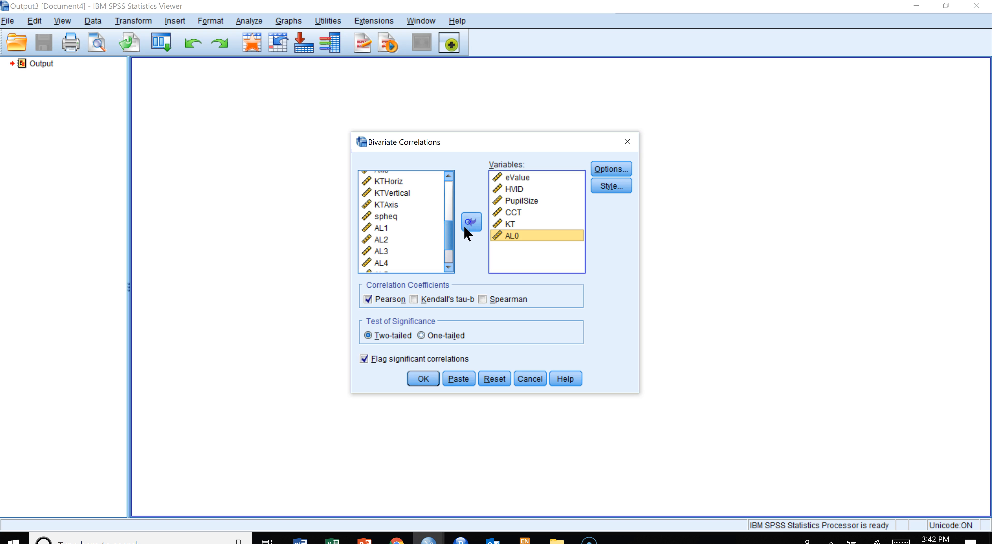
click(449, 266)
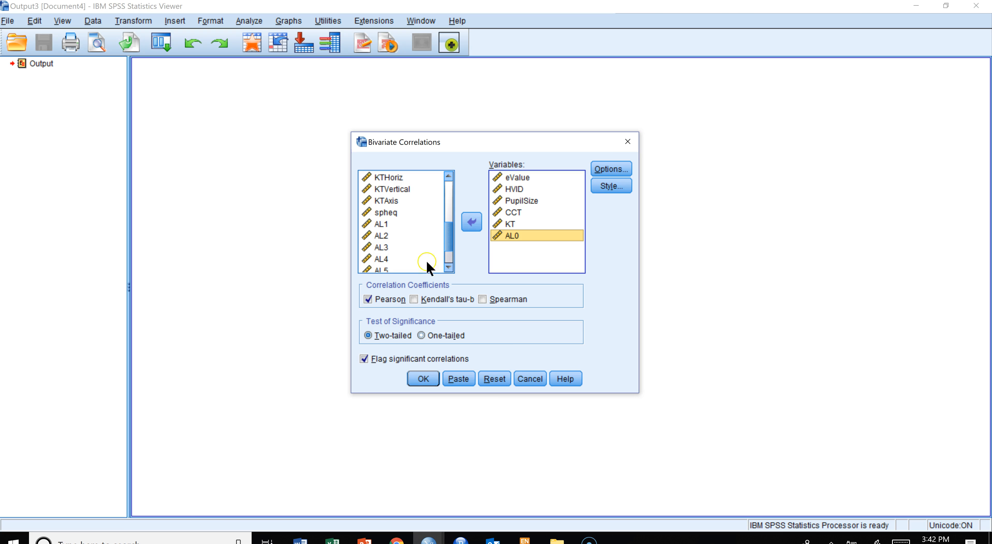
click(383, 270)
click(471, 222)
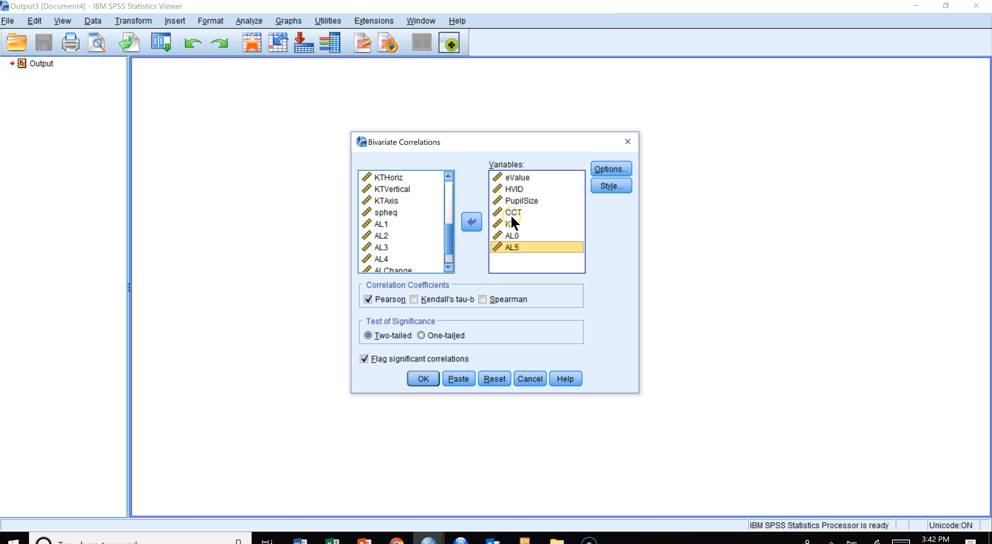
- Run the two-tailed Pearson correlation with significant correlations flagged on the selected variables
click(523, 225)
click(509, 236)
click(513, 246)
click(513, 205)
click(426, 380)
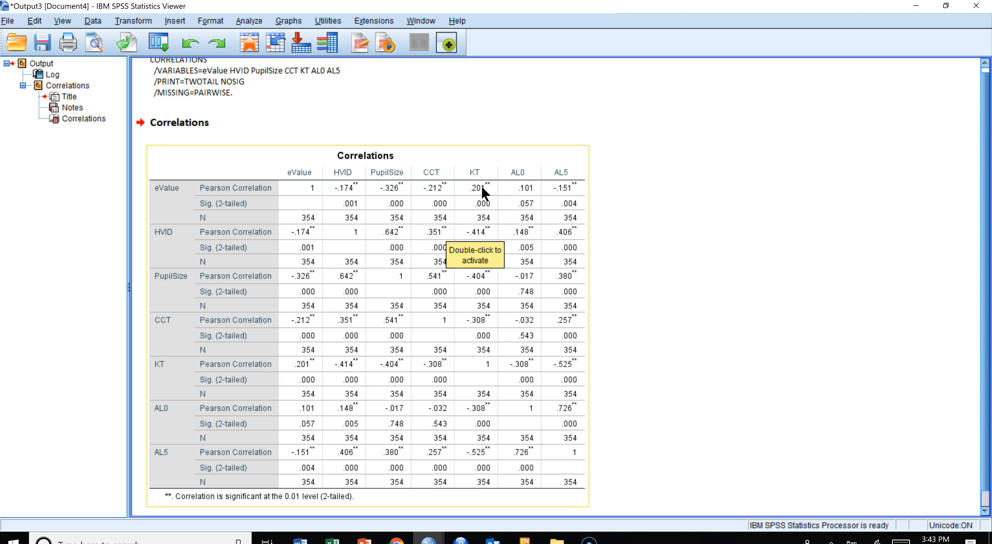
- Run a linear regression with AL5 as dependent and eValue, HVID, PupilSize, CCT and KT as independents using Enter
click(485, 222)
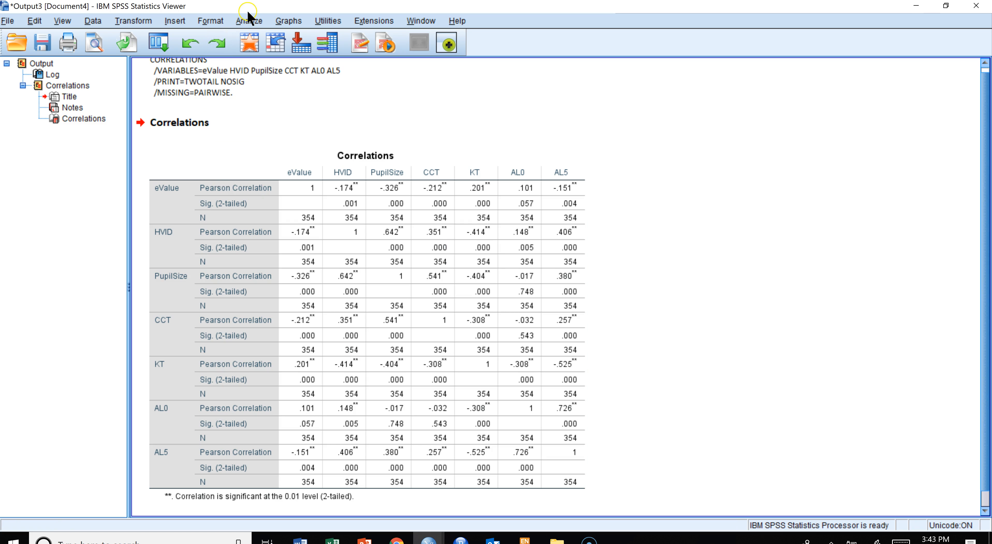
click(248, 20)
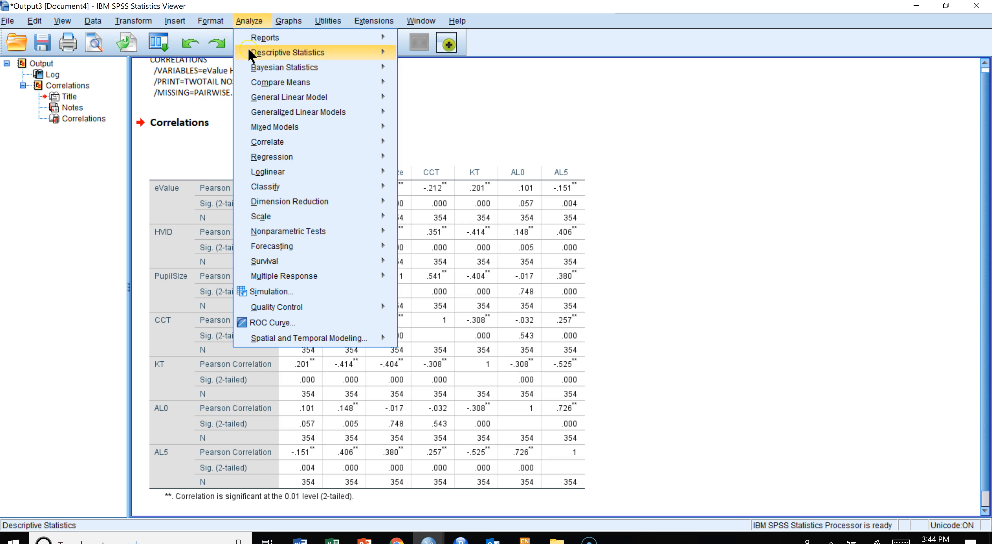
mouse_move(285, 162)
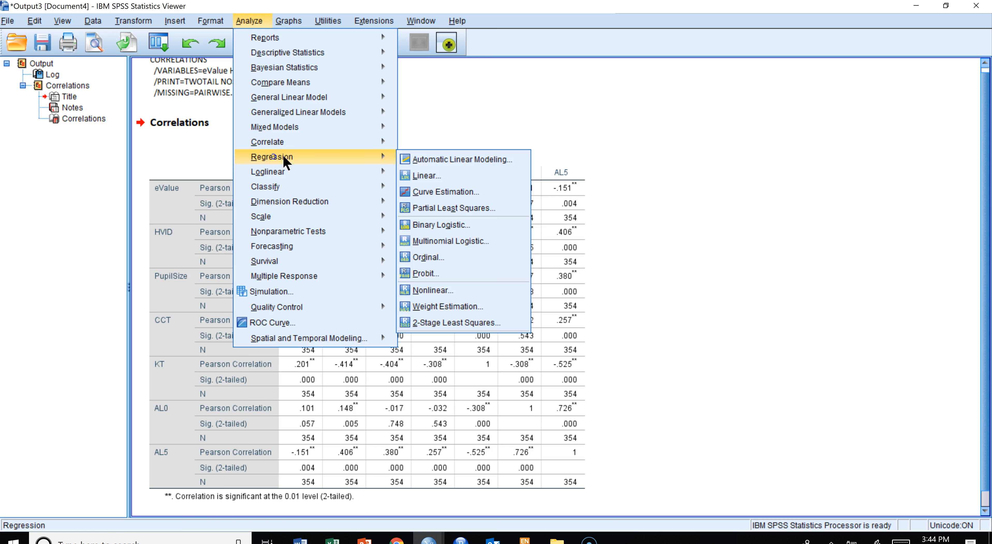
click(426, 175)
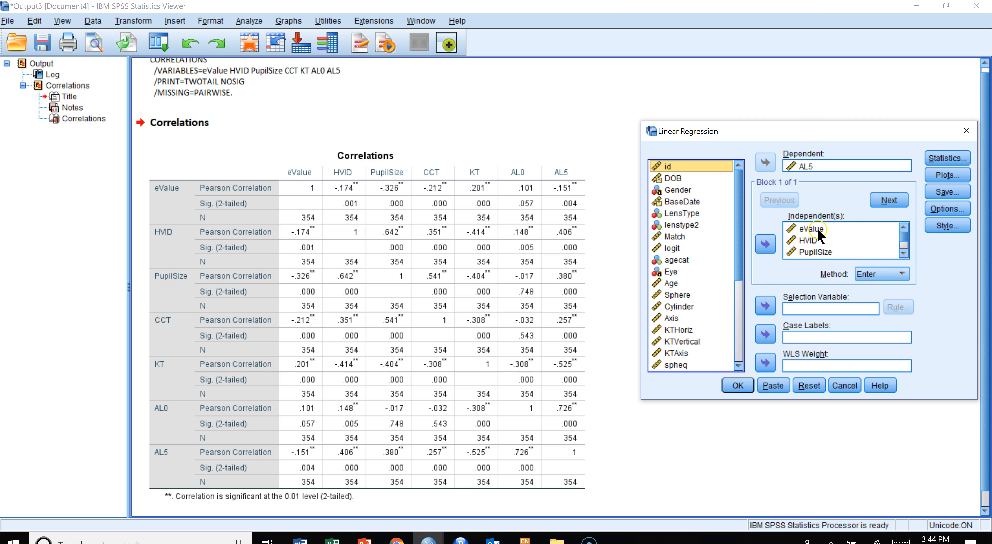
scroll(817, 244, down, 1)
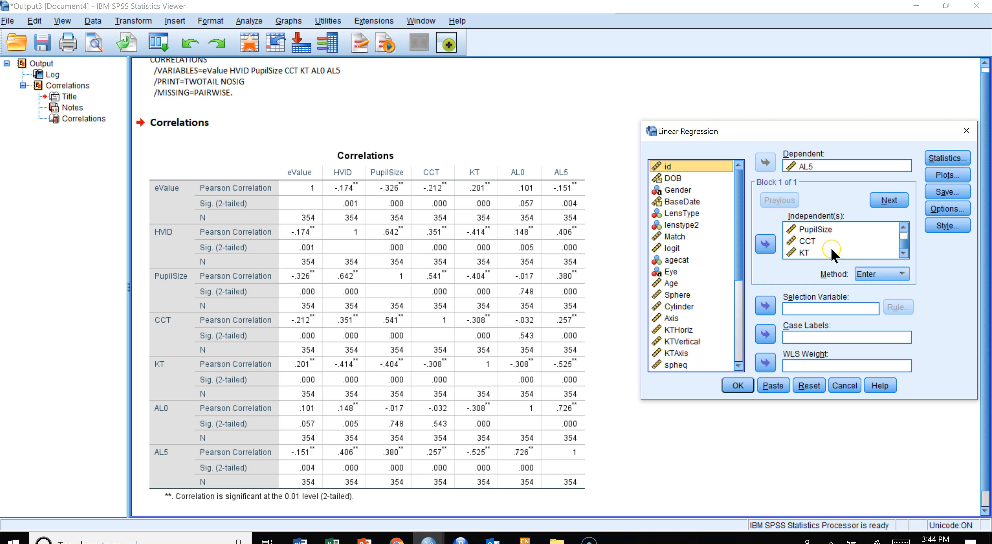
click(806, 254)
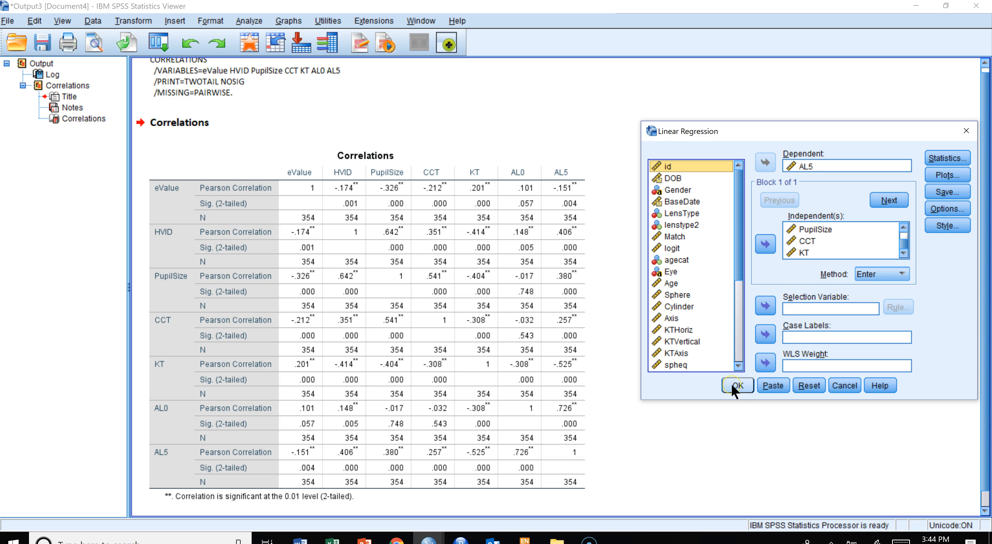
click(736, 386)
scroll(501, 216, down, 3)
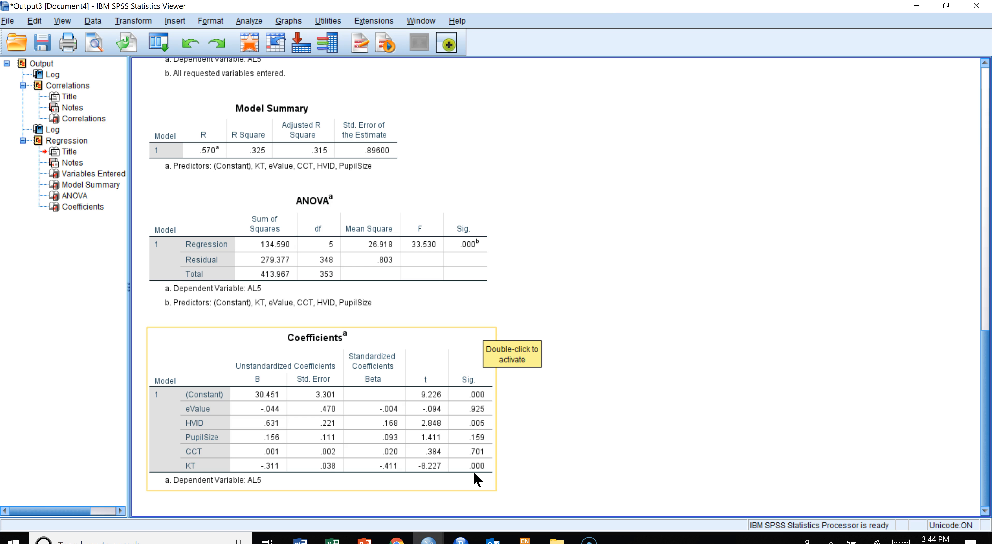
- Examine the correlations table for how each variable relates to AL0 and AL5
click(366, 450)
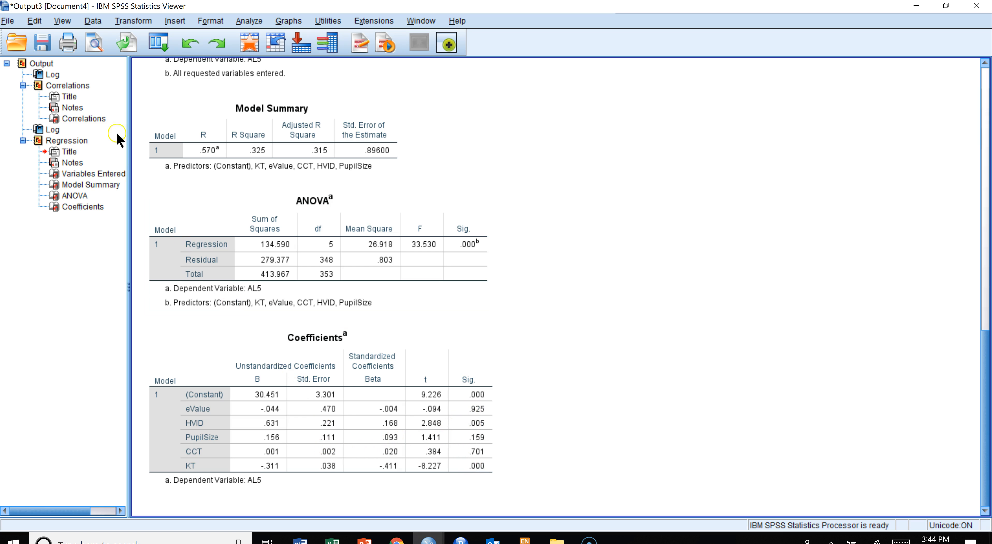
click(76, 119)
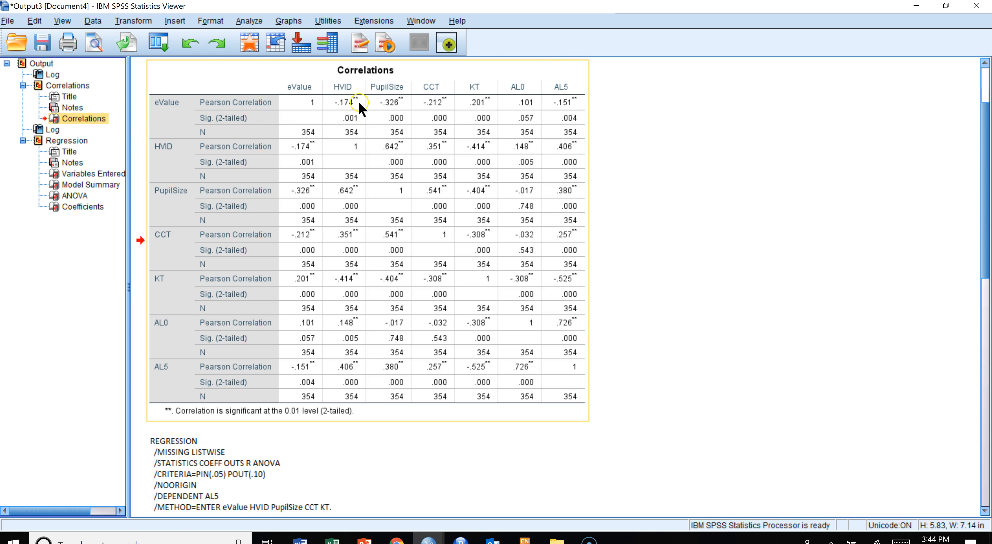
click(314, 107)
click(570, 364)
click(281, 362)
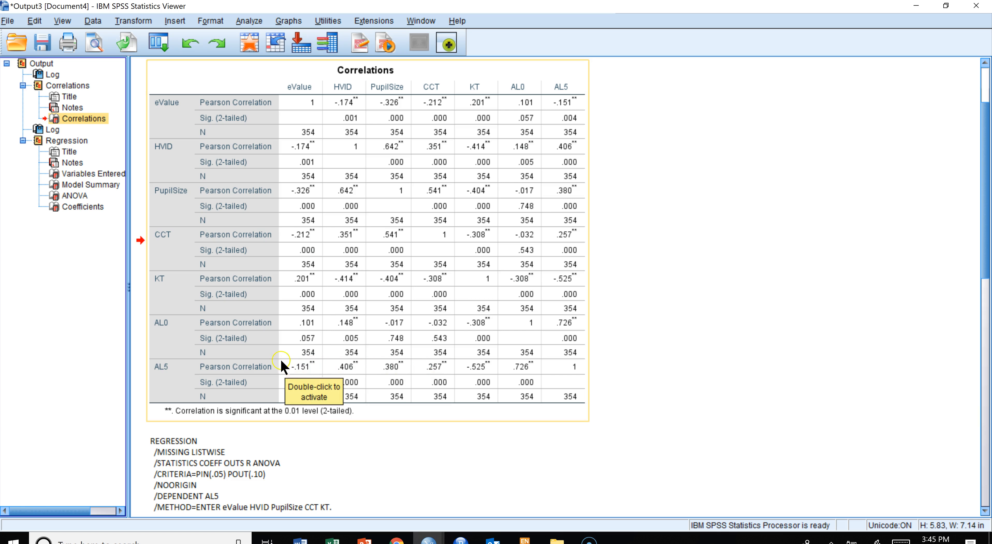
- Examine the regression coefficients table for each predictor's coefficient and significance
click(81, 207)
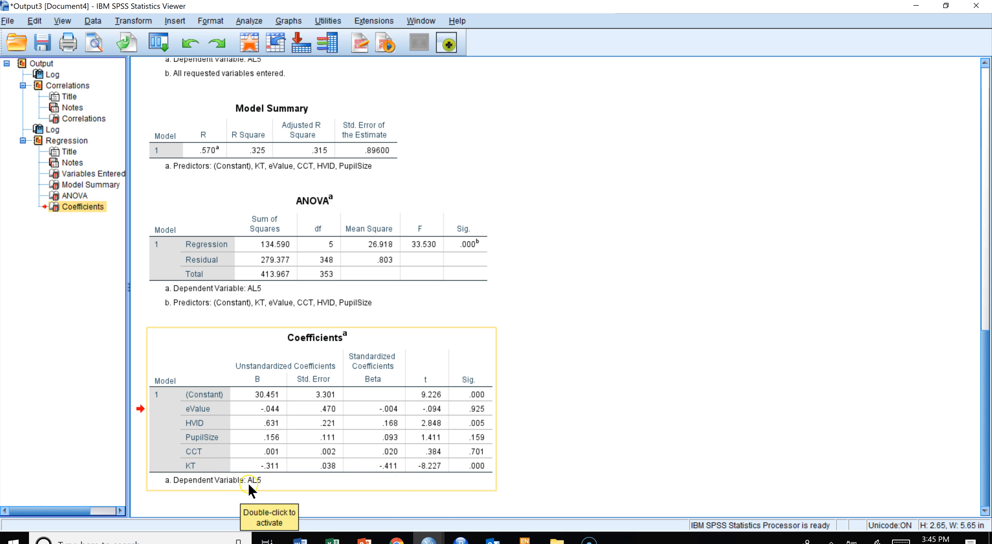
click(441, 415)
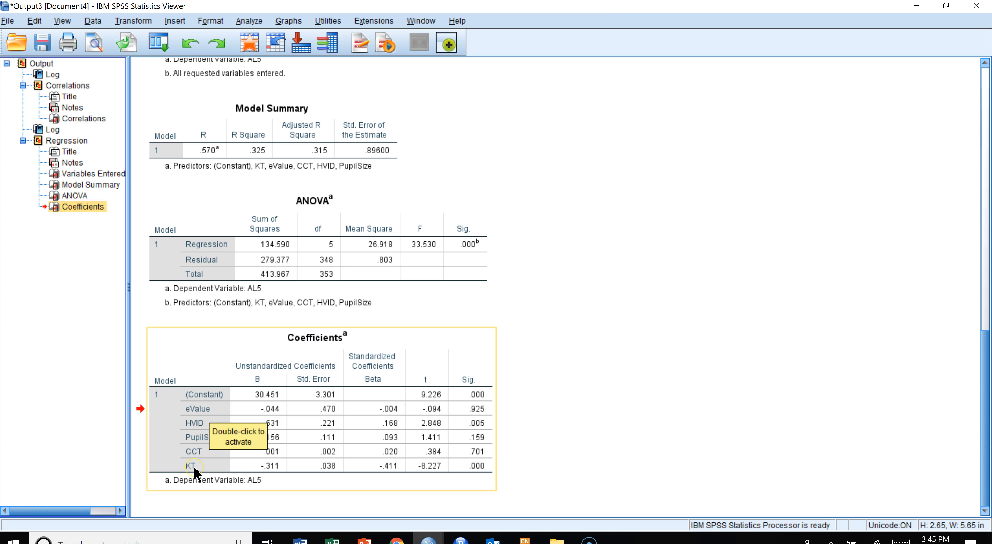
click(197, 424)
click(199, 443)
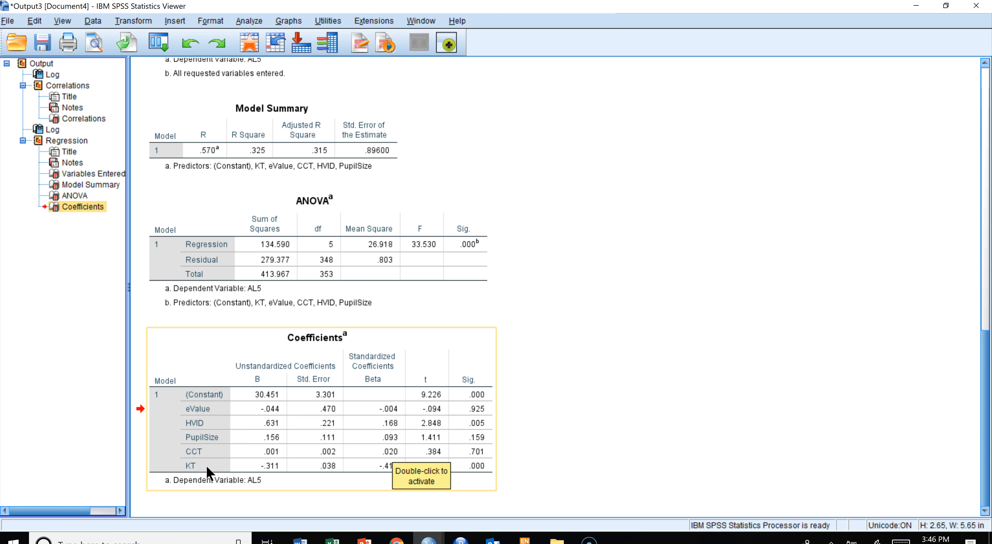
click(213, 396)
double_click(214, 400)
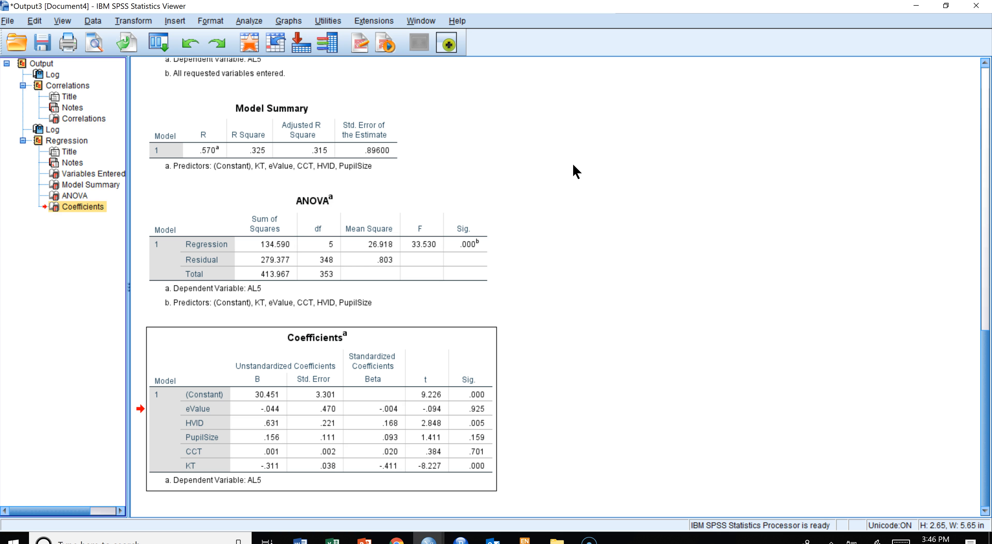
- Open Factor Analysis on the five predictors and set extraction to factors with eigenvalues greater than 1
click(250, 21)
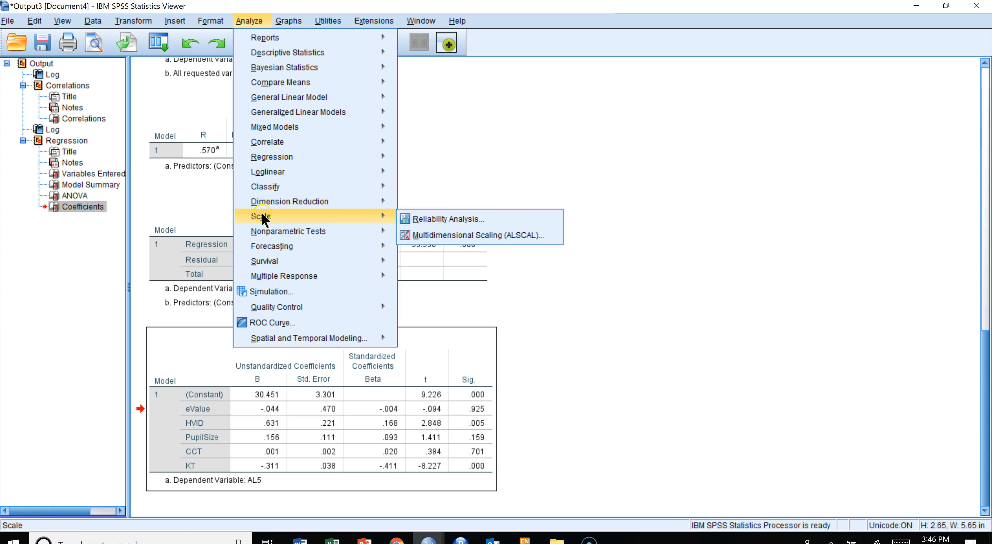
mouse_move(326, 204)
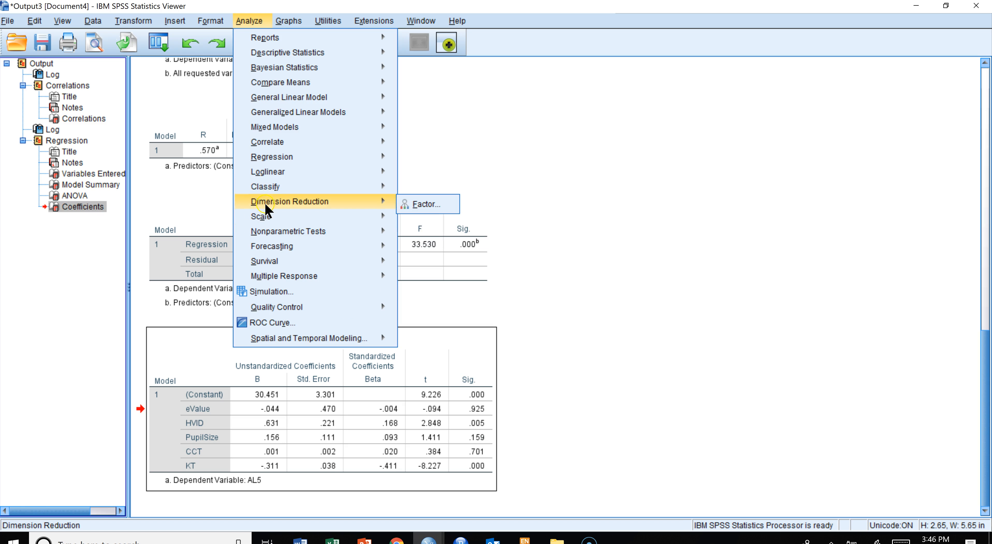
click(426, 207)
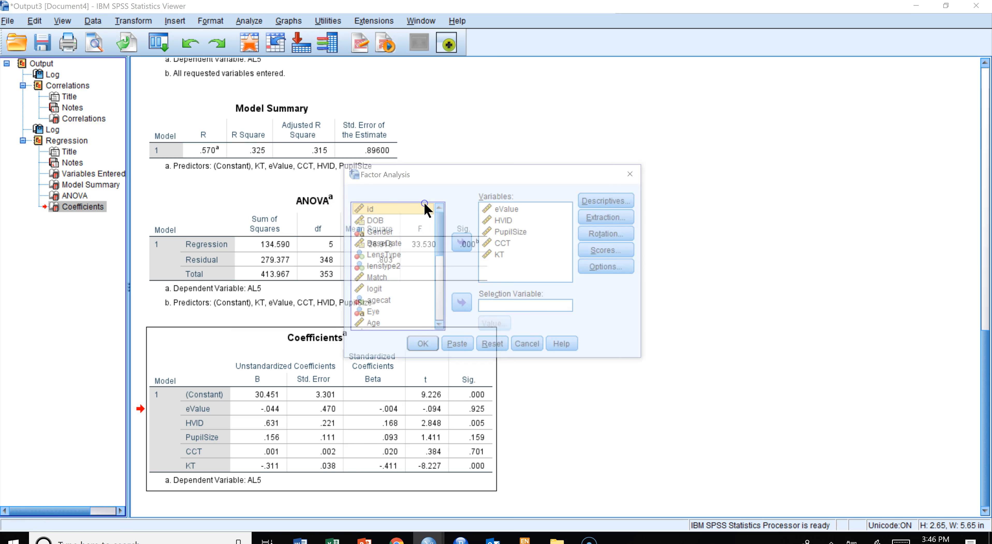
click(509, 218)
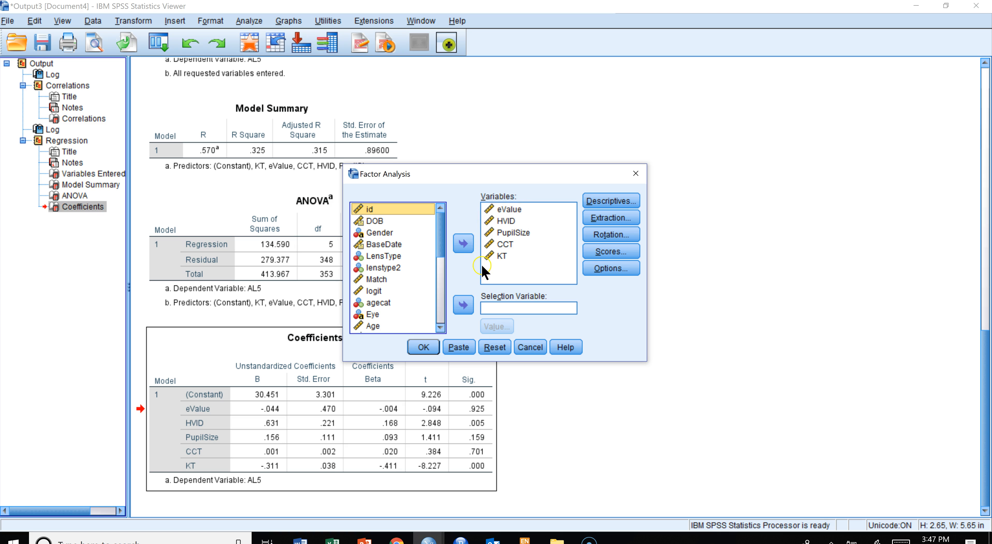
click(611, 218)
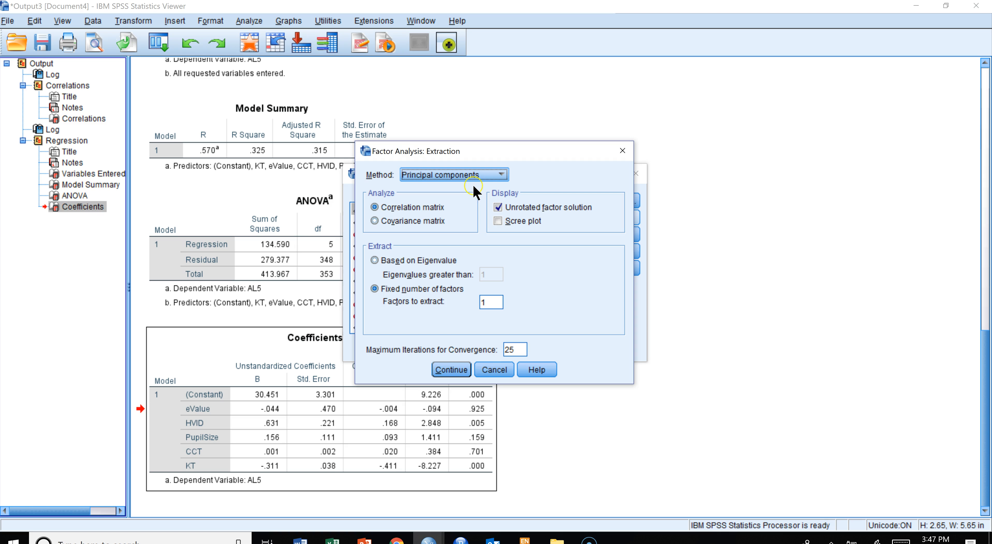
click(384, 262)
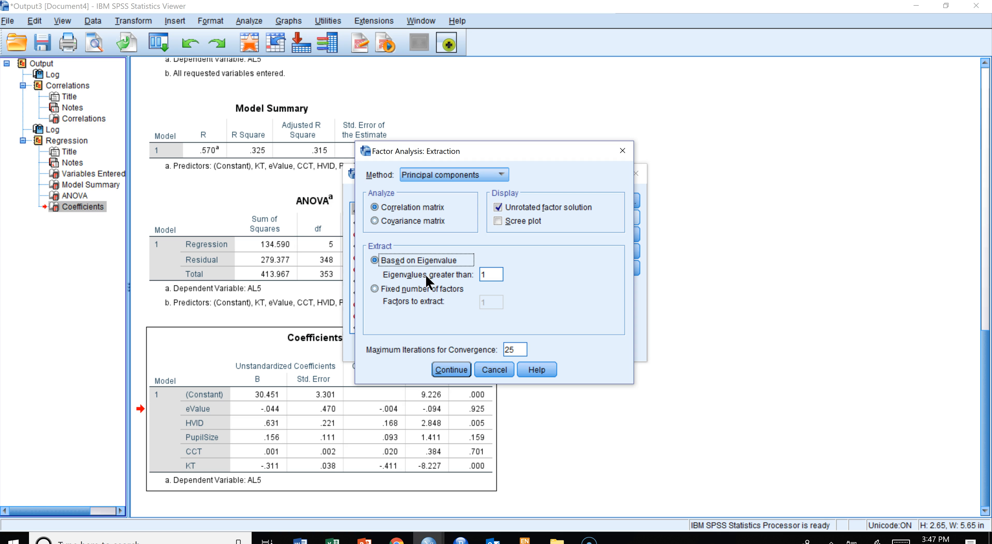
click(447, 324)
click(453, 370)
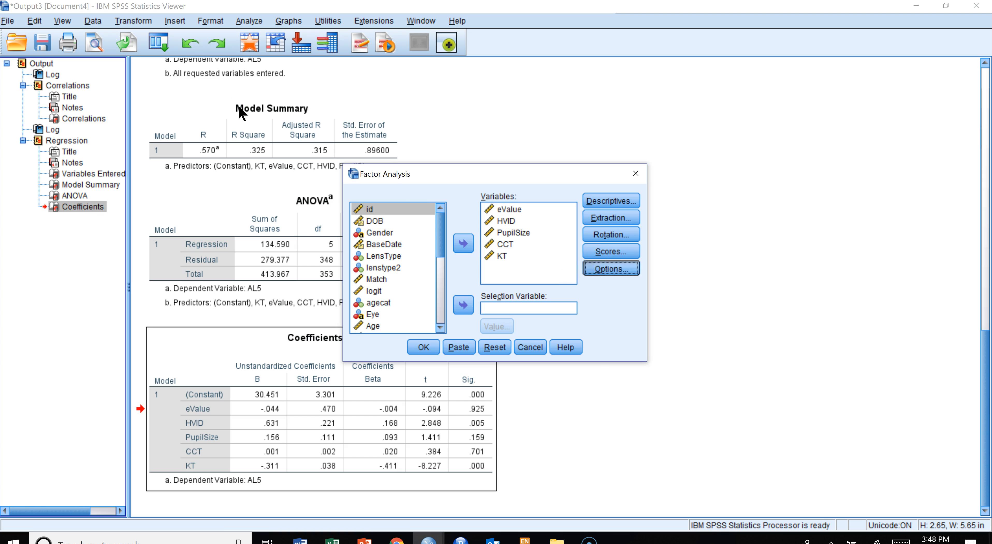
- Set the factor analysis coefficient display format to sorted by size
click(610, 269)
click(425, 283)
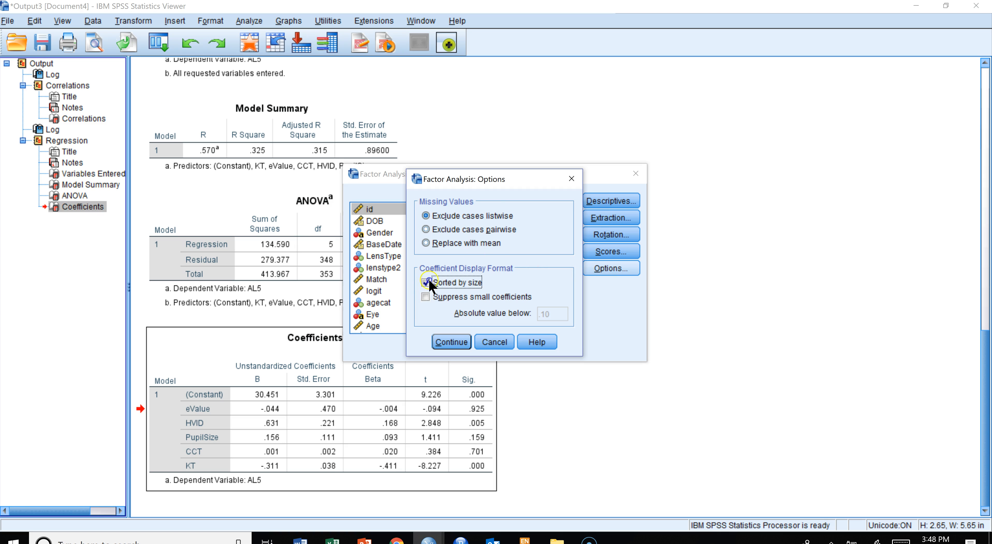
click(451, 344)
click(451, 342)
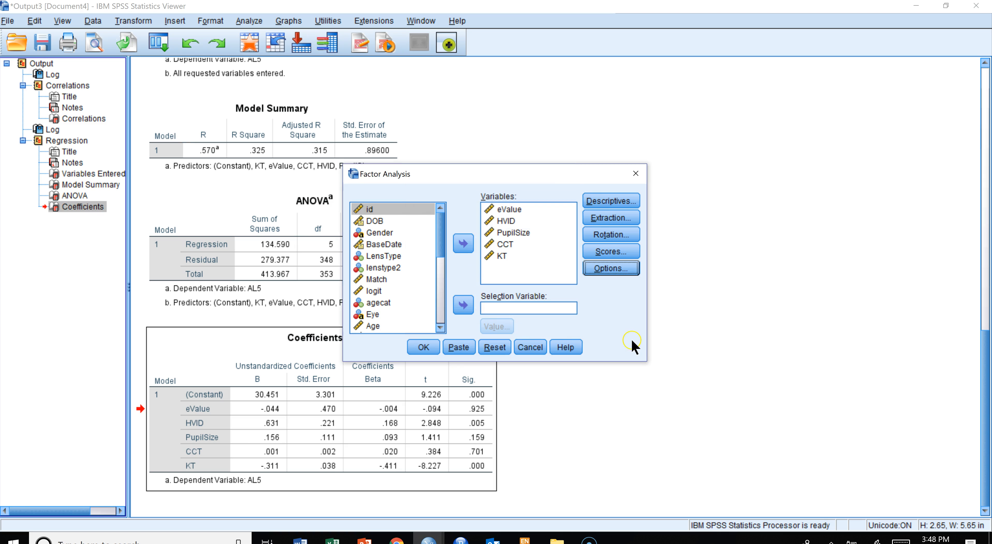
click(436, 344)
- Enable the scree plot in the factor extraction settings
click(626, 198)
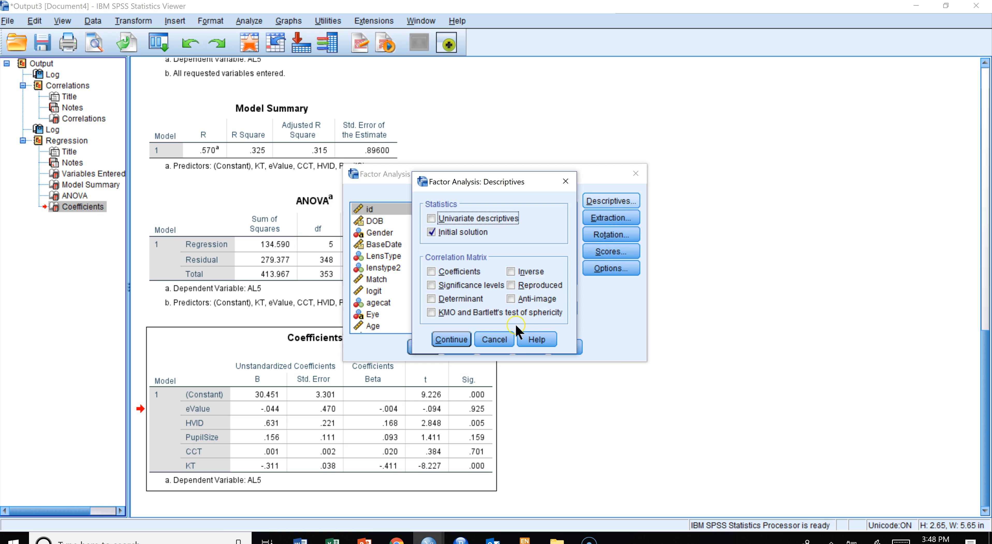
click(494, 339)
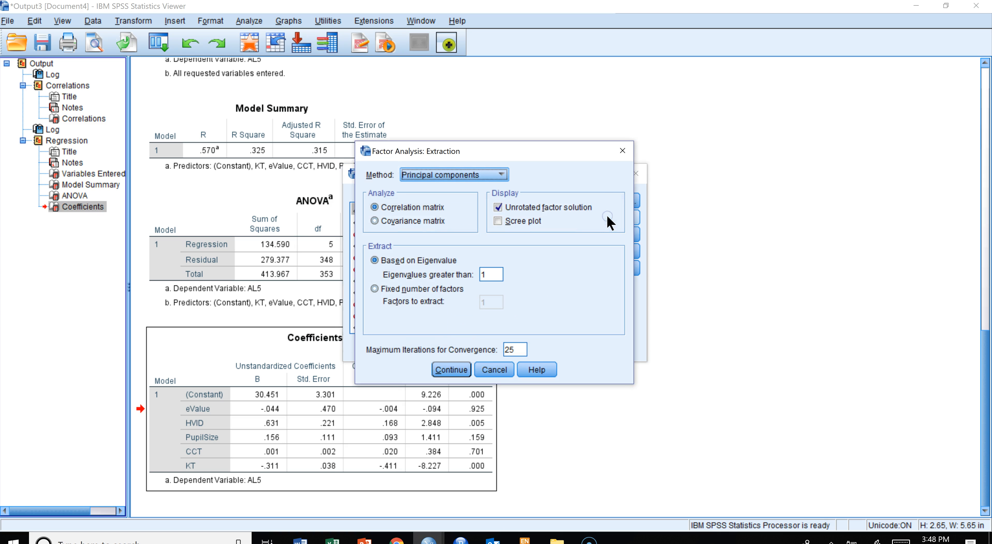
click(498, 221)
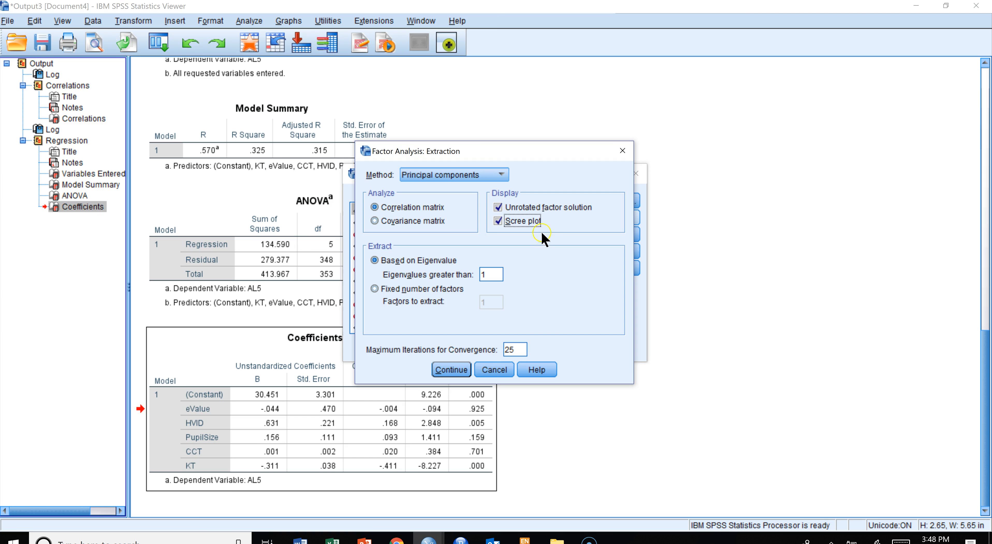
click(451, 371)
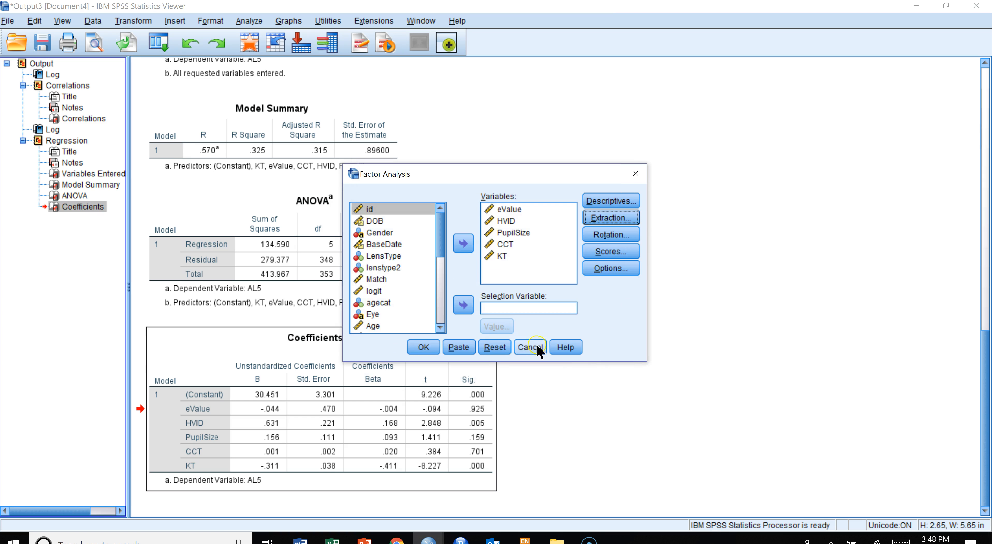
- Run the factor analysis with the chosen settings
click(423, 347)
scroll(620, 292, down, 3)
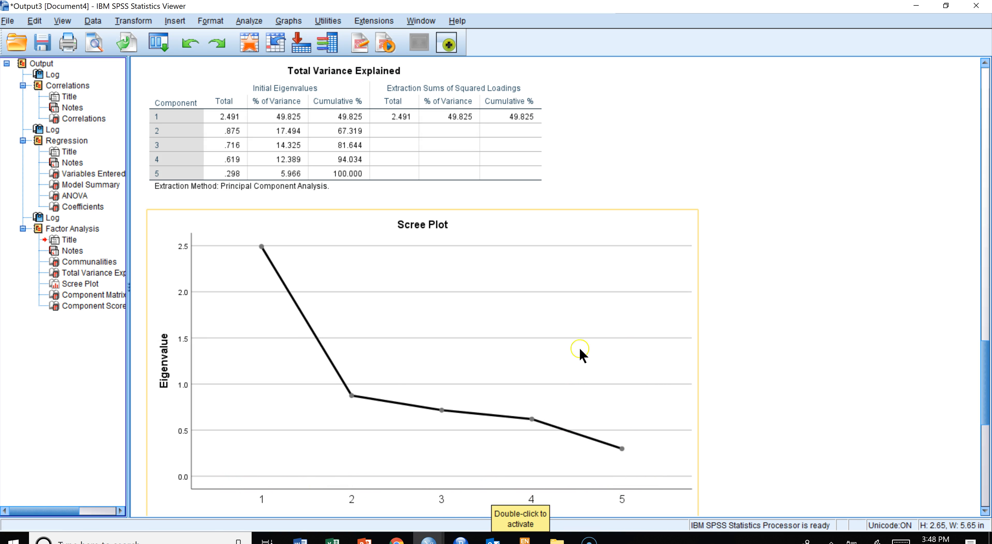
scroll(570, 331, up, 3)
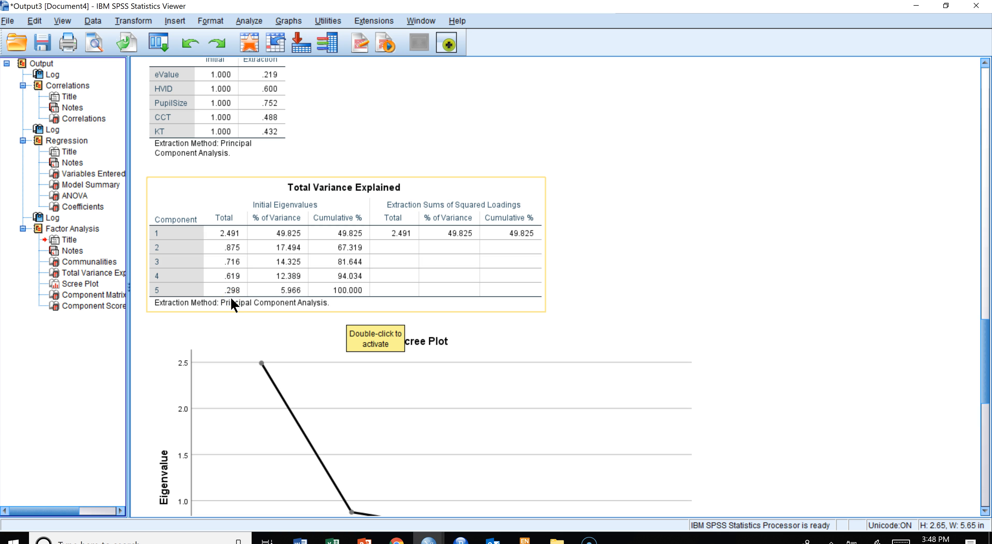
- Examine the Total Variance Explained table's eigenvalues and percentages of variance per component
click(394, 239)
click(240, 243)
click(238, 244)
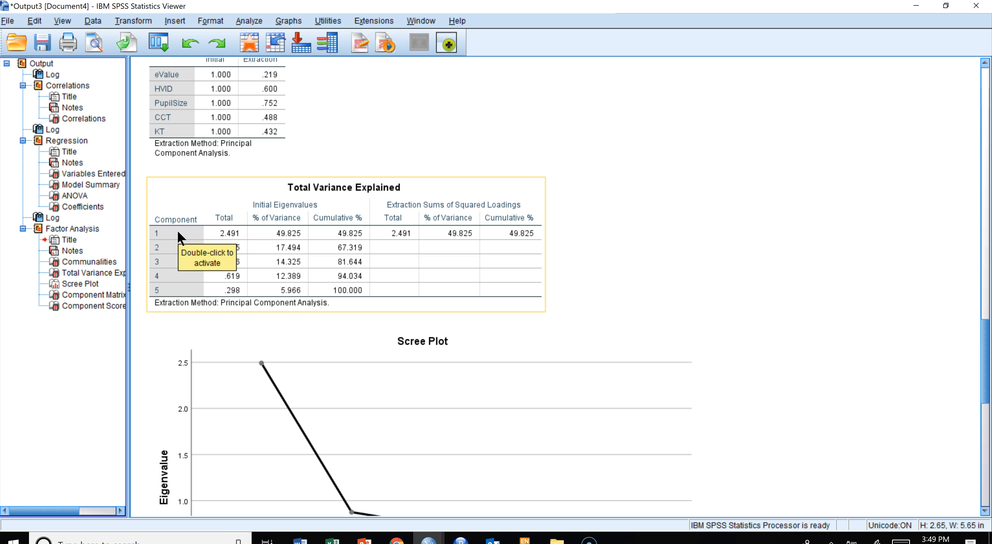
click(168, 270)
click(172, 284)
click(449, 275)
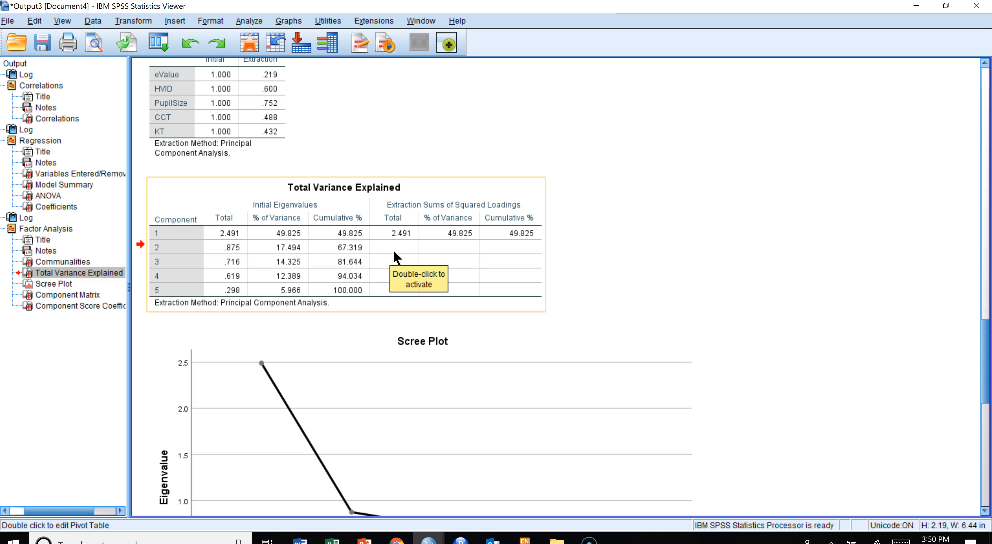
click(231, 232)
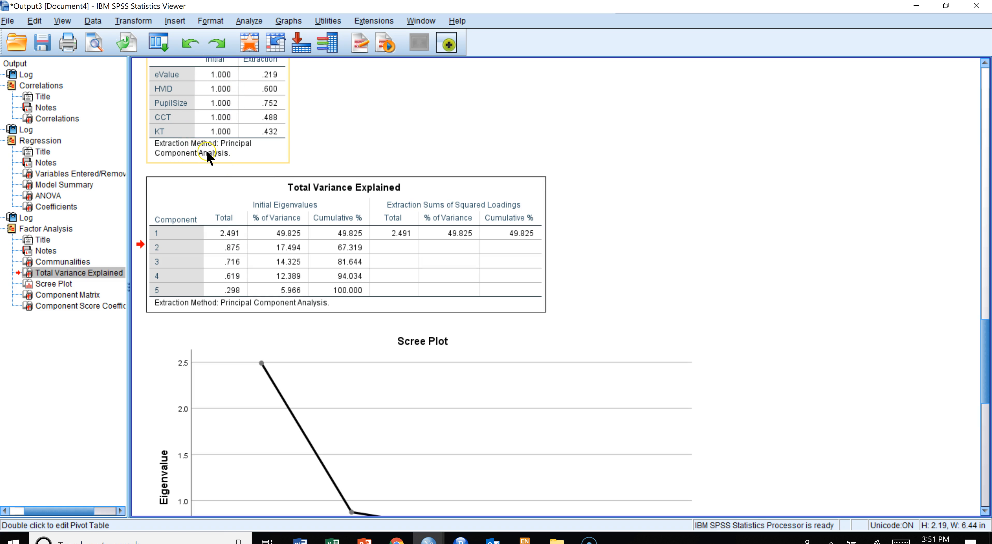
- Review the communalities table and the component matrix for the five variables
scroll(361, 98, up, 3)
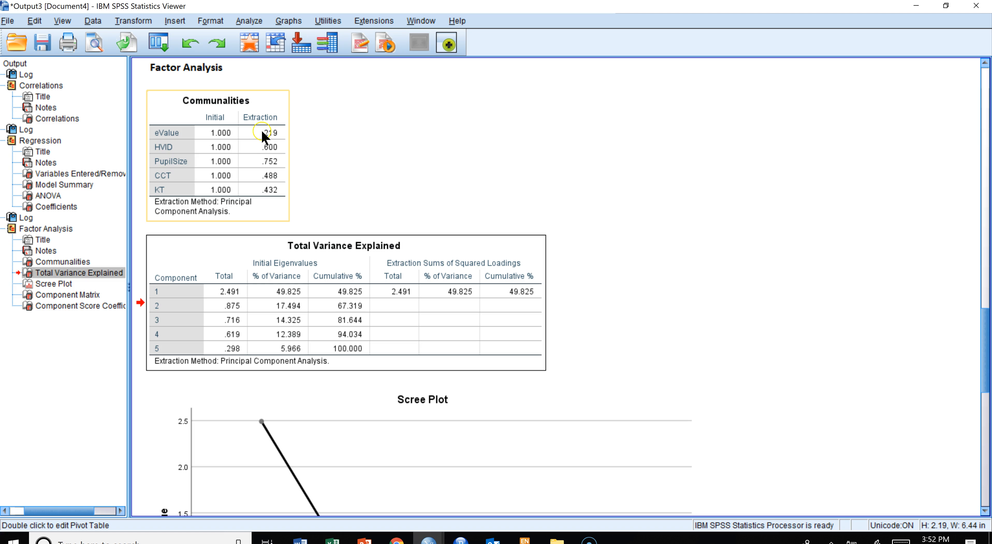
scroll(568, 247, down, 10)
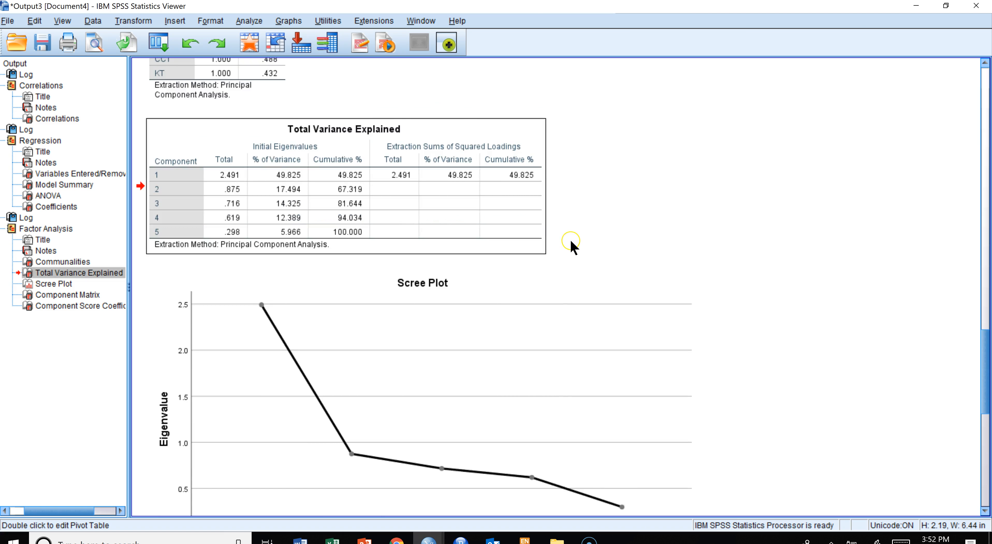
scroll(573, 248, down, 5)
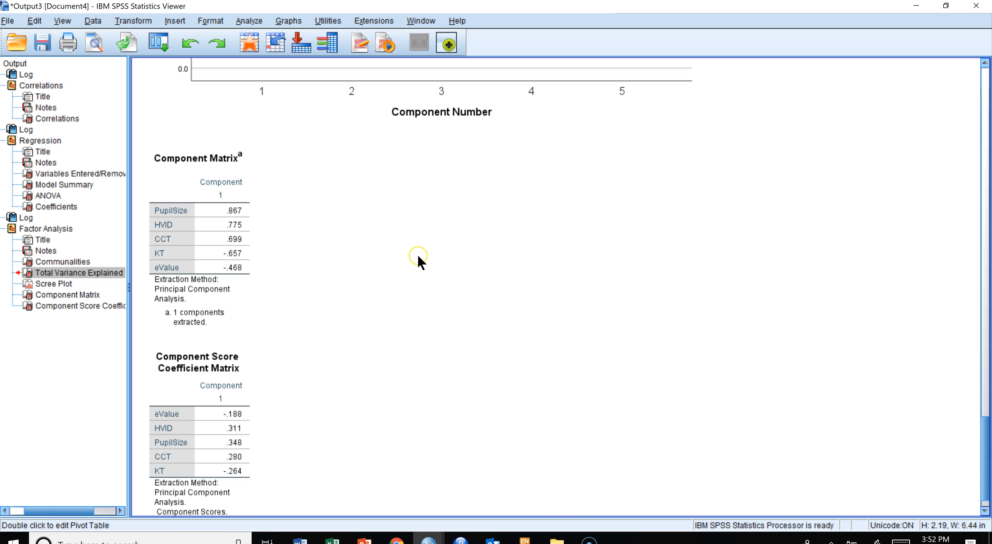
click(232, 211)
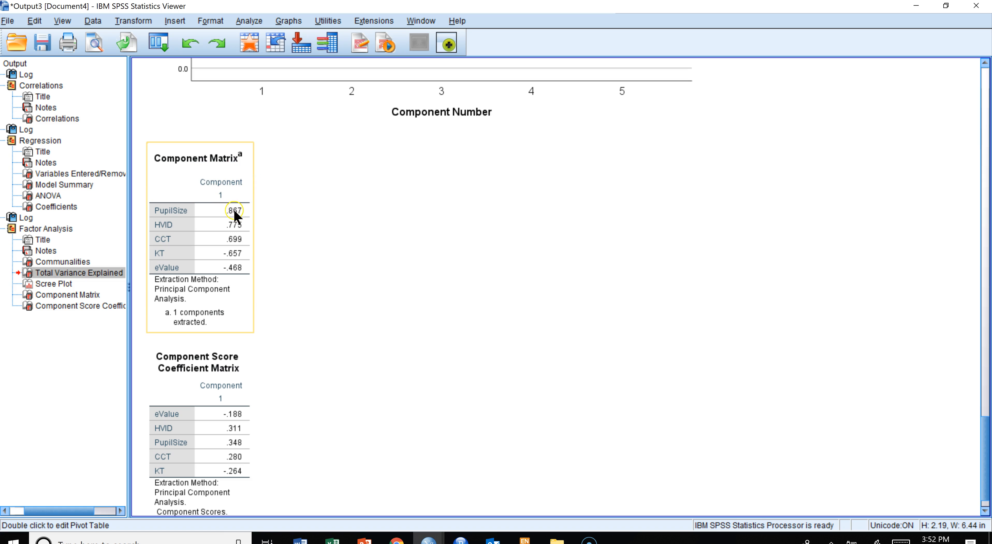
click(263, 266)
click(240, 272)
click(259, 269)
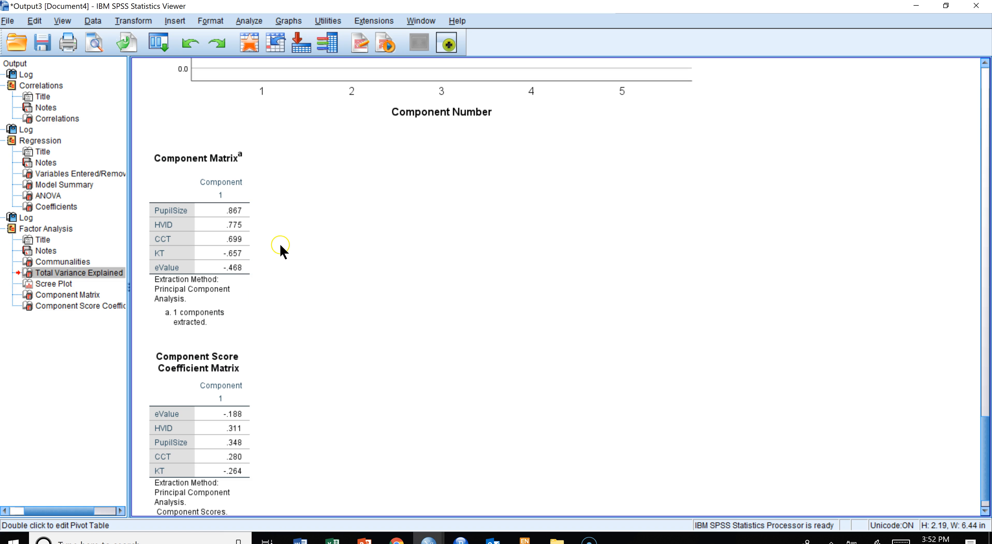
click(231, 219)
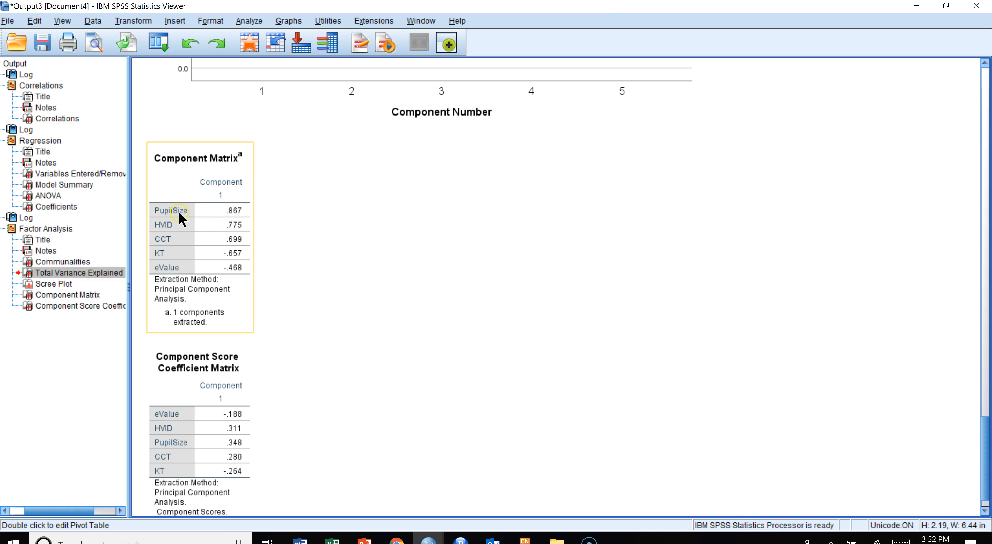
scroll(350, 230, up, 10)
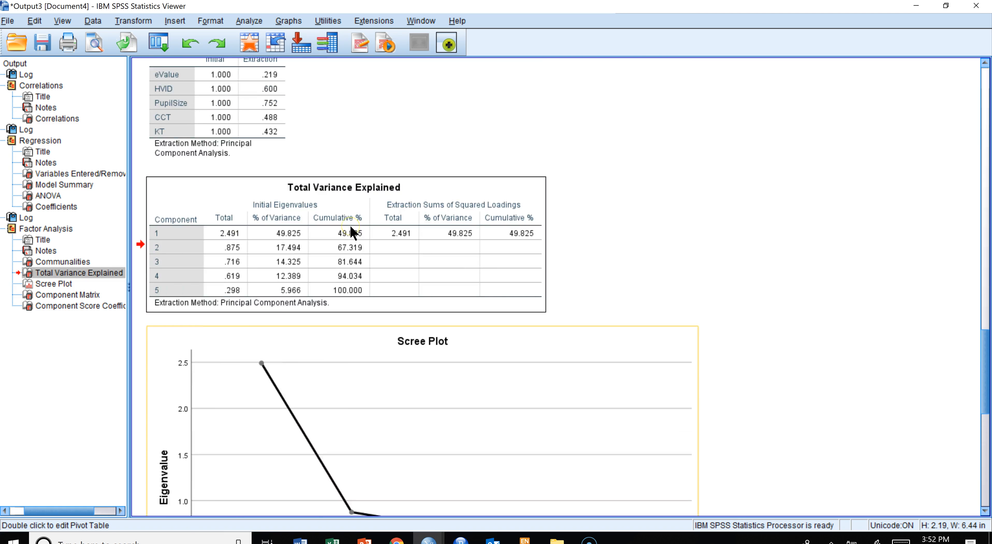
click(175, 154)
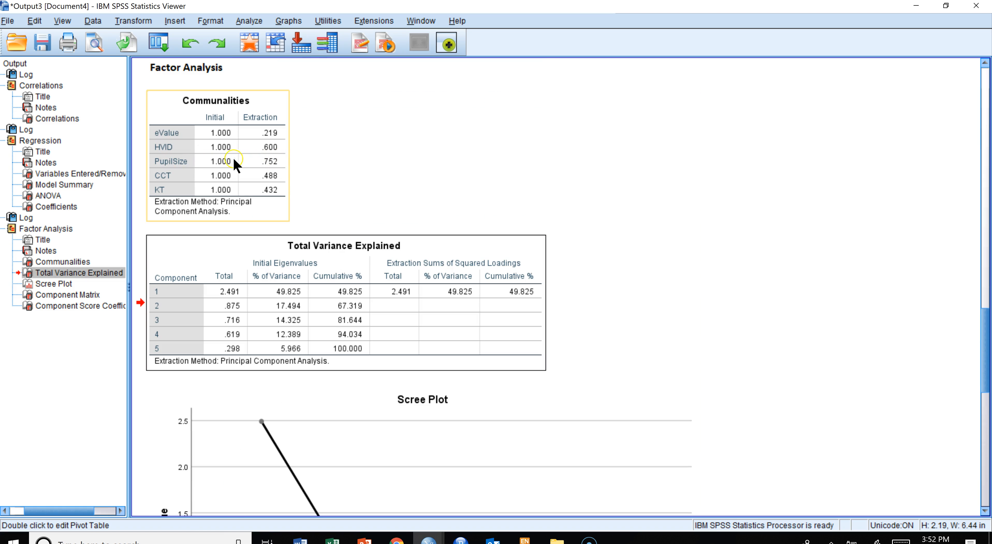
click(368, 186)
scroll(368, 187, down, 10)
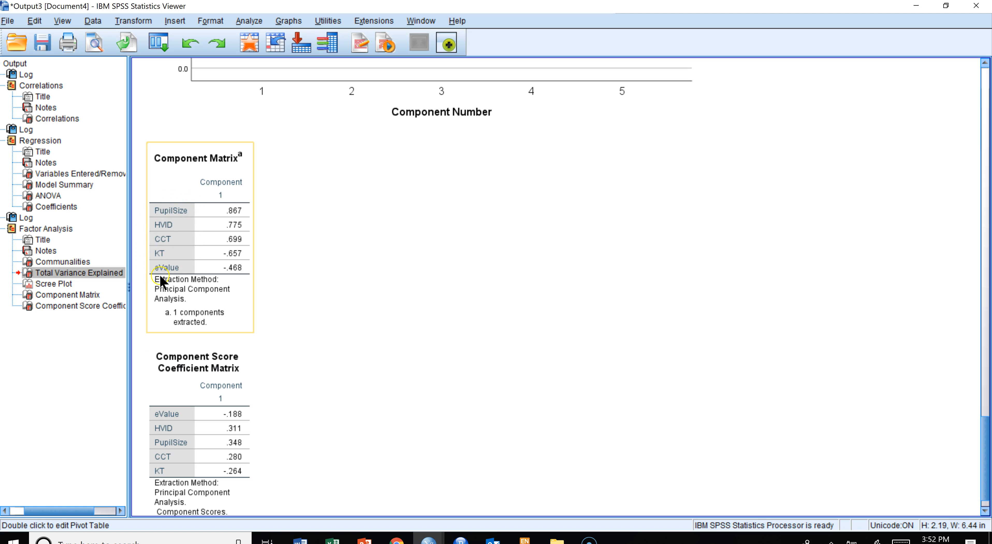
- Examine each variable's loading on the single extracted component in the component matrix
click(185, 212)
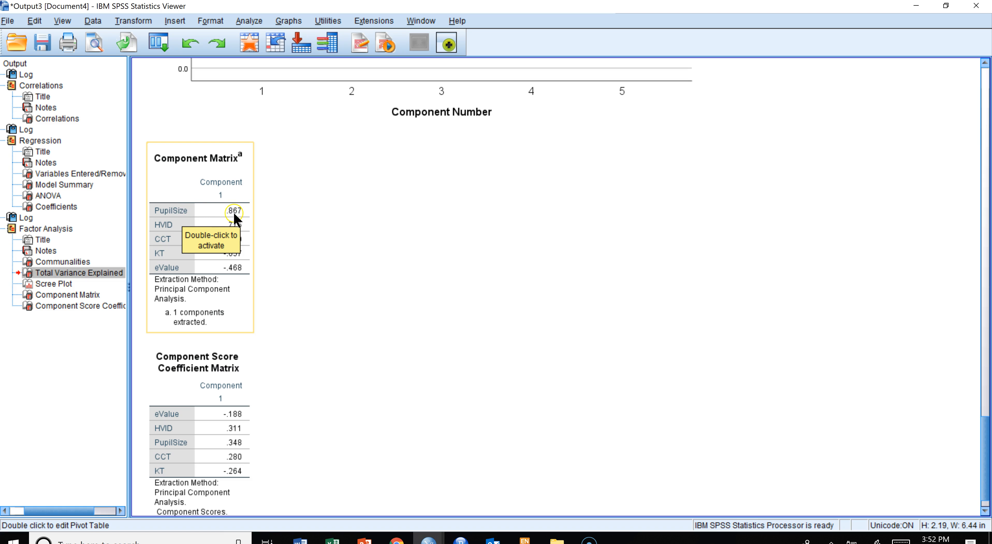
click(293, 233)
click(238, 242)
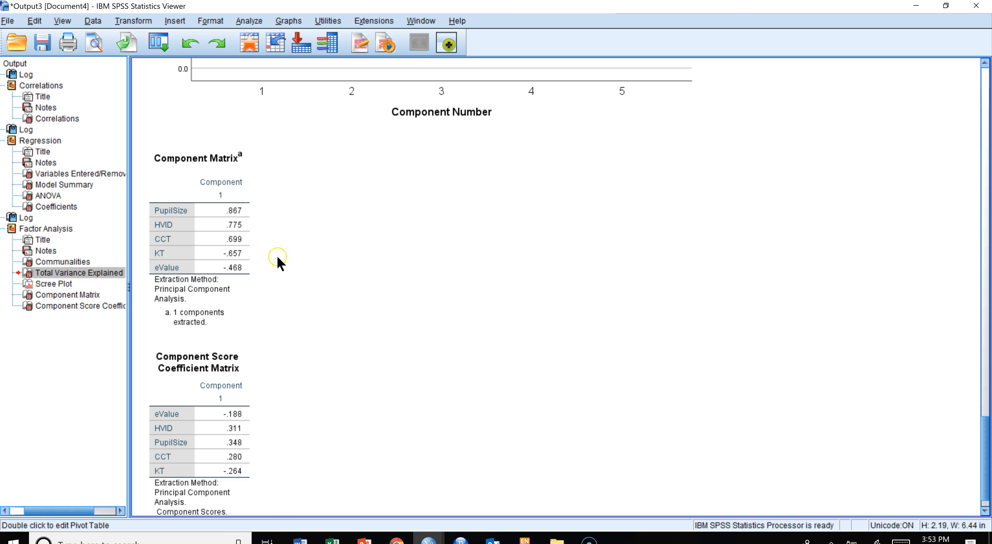
click(210, 254)
click(255, 251)
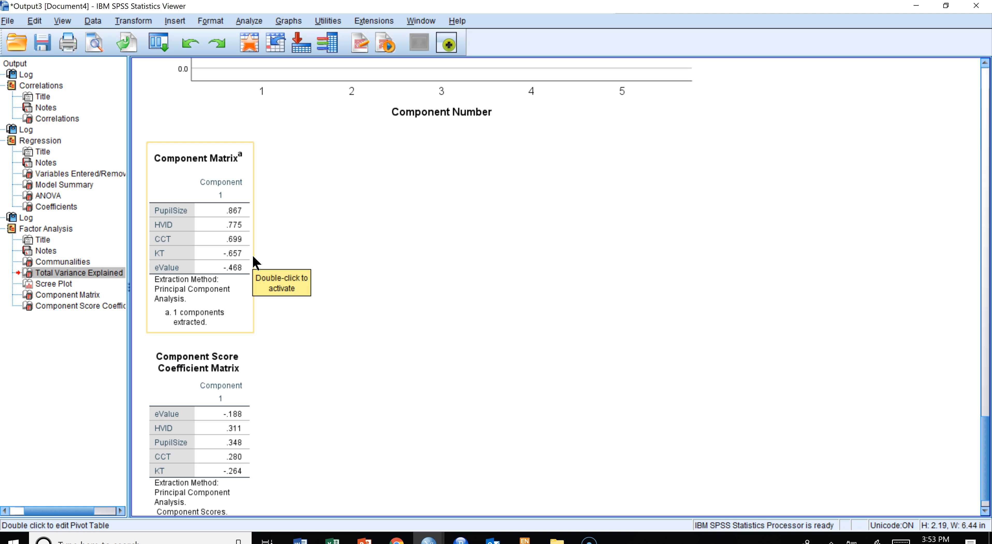
click(253, 265)
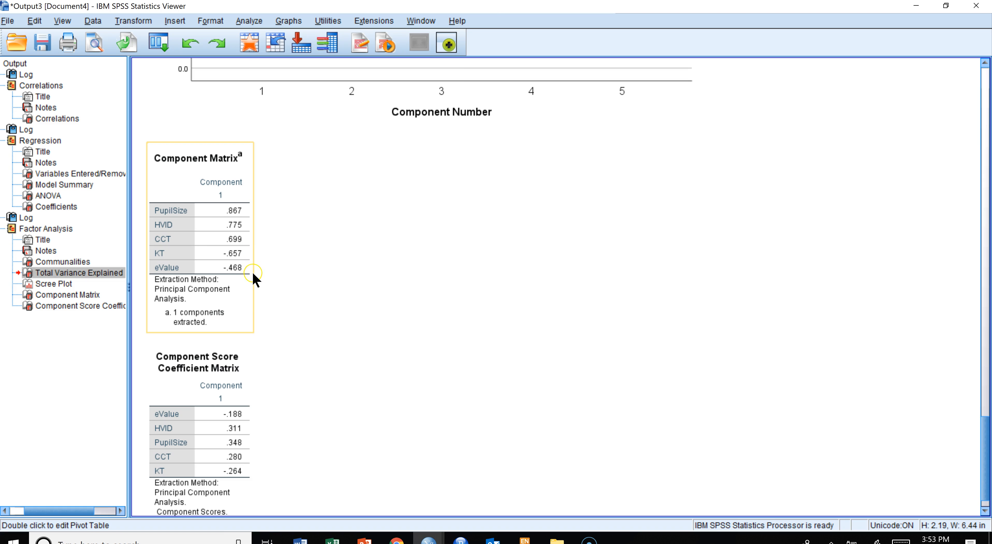
click(295, 277)
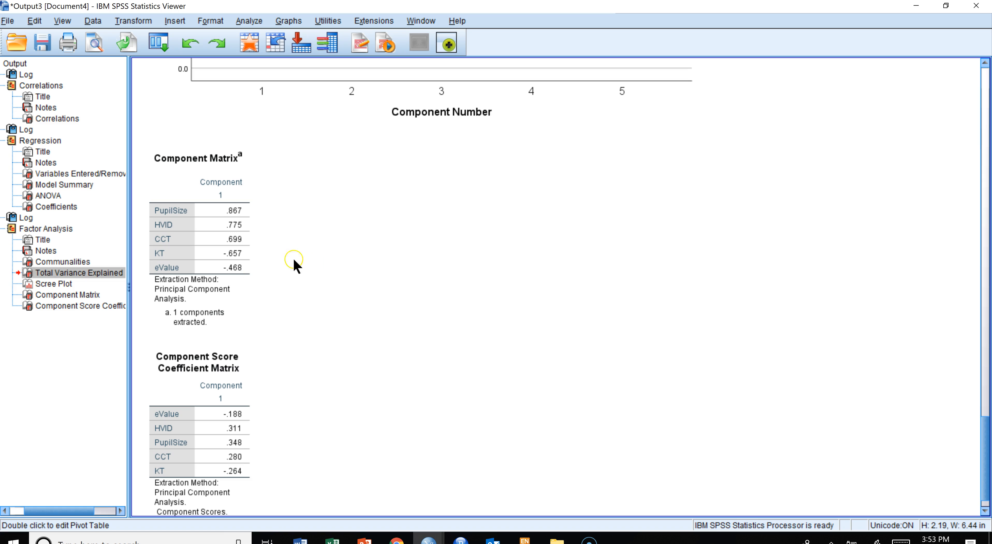
click(237, 267)
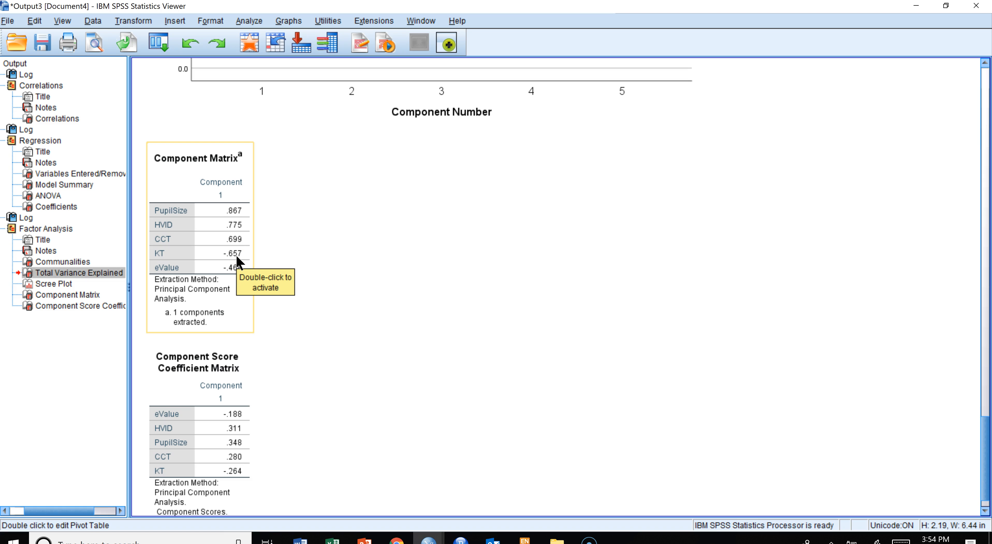
click(255, 255)
click(238, 240)
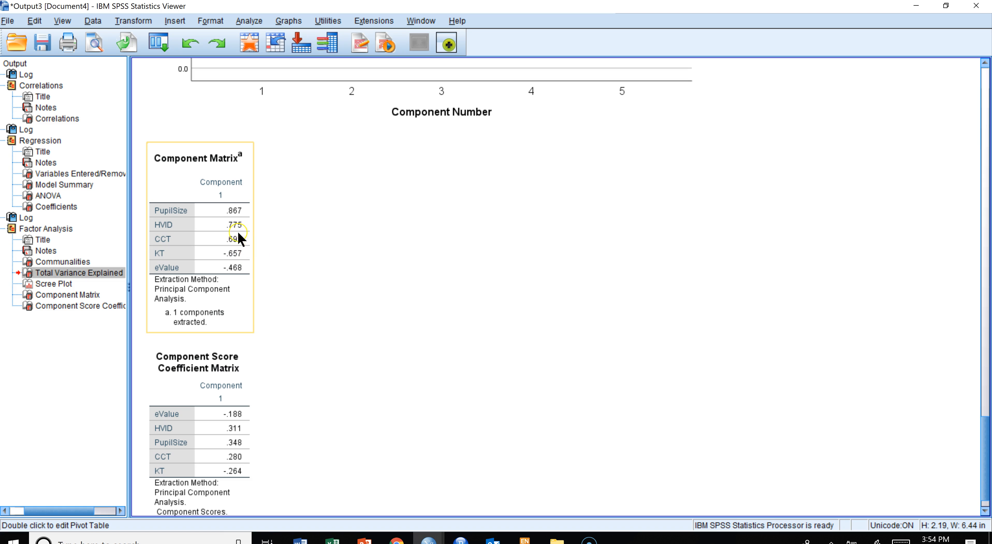
click(287, 282)
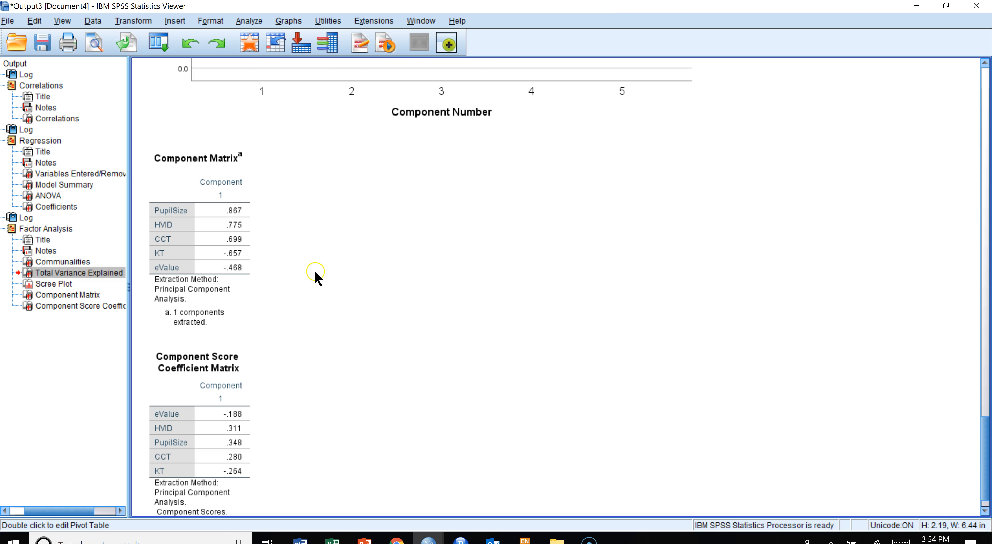
scroll(318, 279, down, 1)
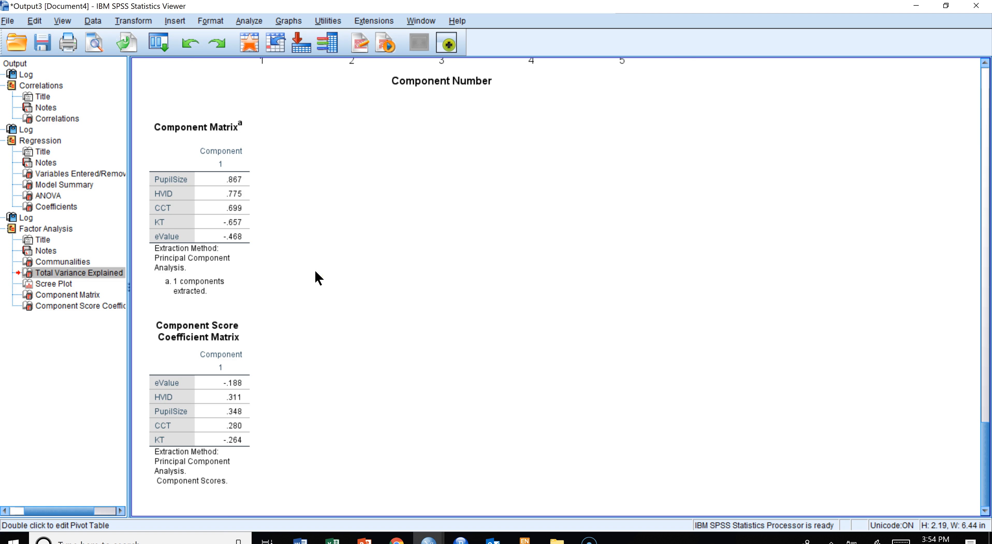
- Inspect the scree plot of eigenvalues against component number
click(54, 284)
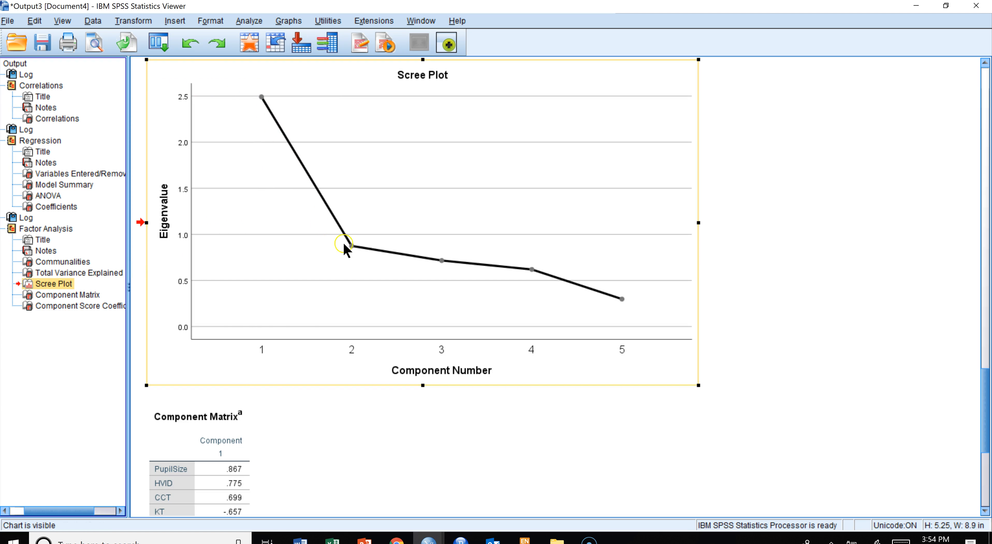
scroll(358, 225, up, 3)
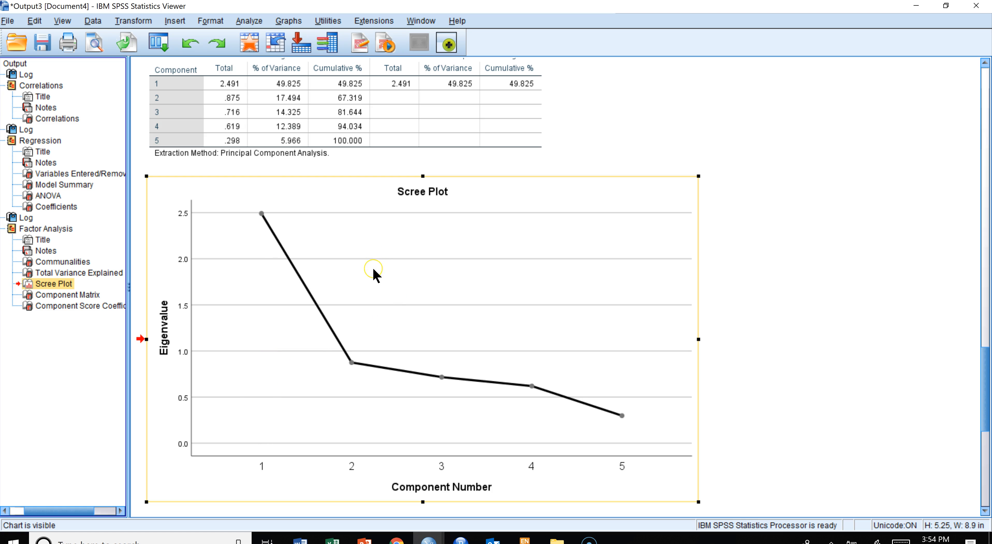
scroll(374, 269, down, 3)
scroll(373, 270, down, 3)
scroll(373, 270, up, 6)
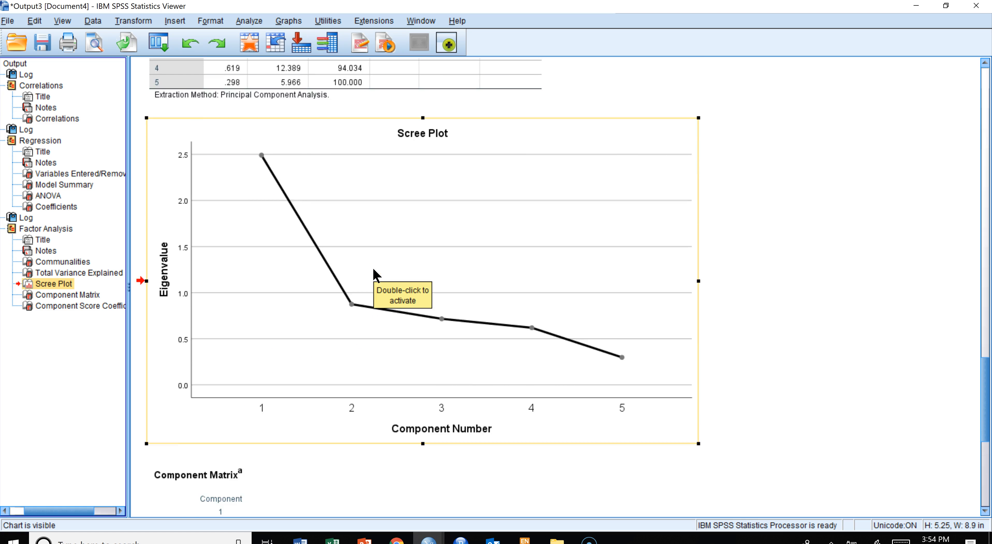
click(193, 313)
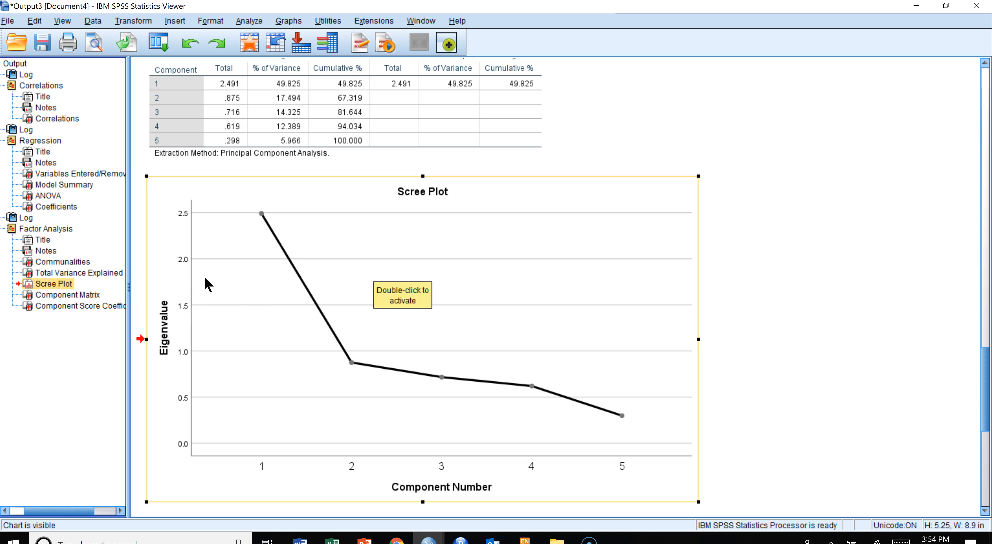
click(195, 267)
scroll(195, 267, up, 3)
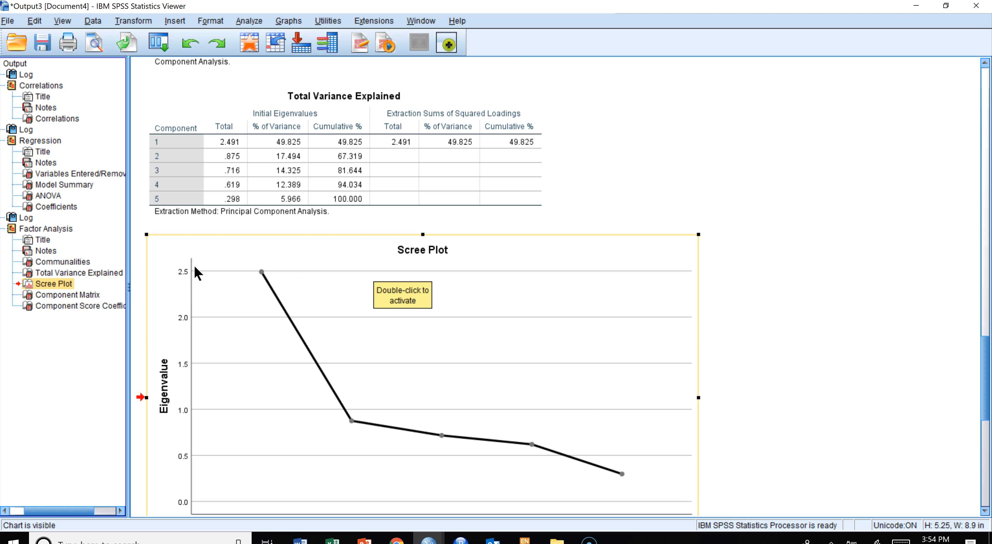
click(188, 301)
click(209, 315)
scroll(215, 307, down, 3)
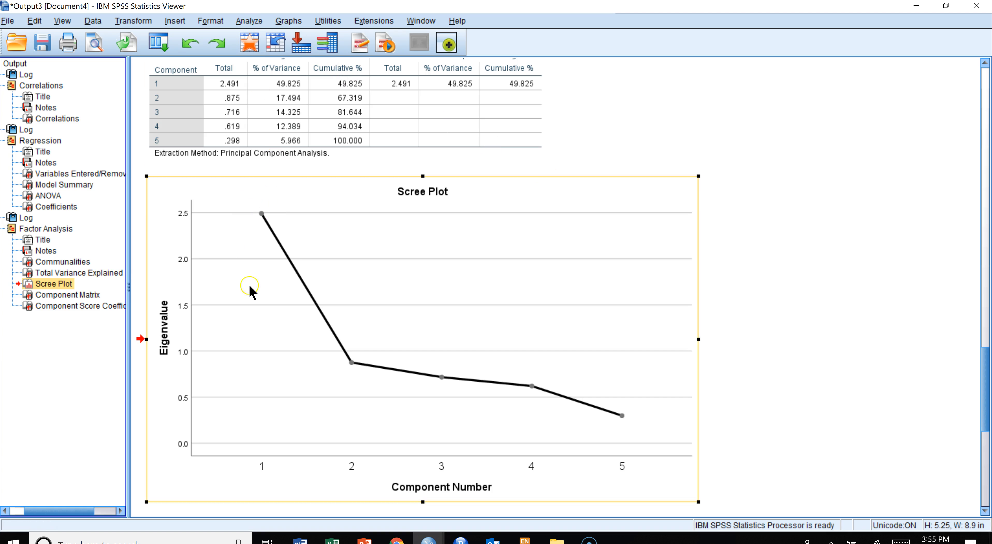
- Reopen Factor Analysis and set the extraction method to Principal axis factoring with a fixed number of 1 factor
click(241, 21)
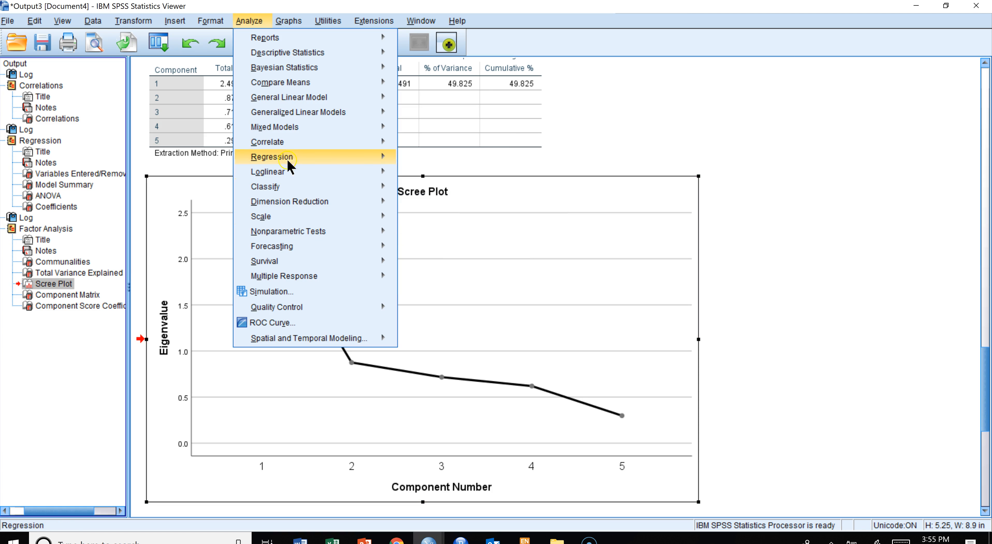
mouse_move(281, 127)
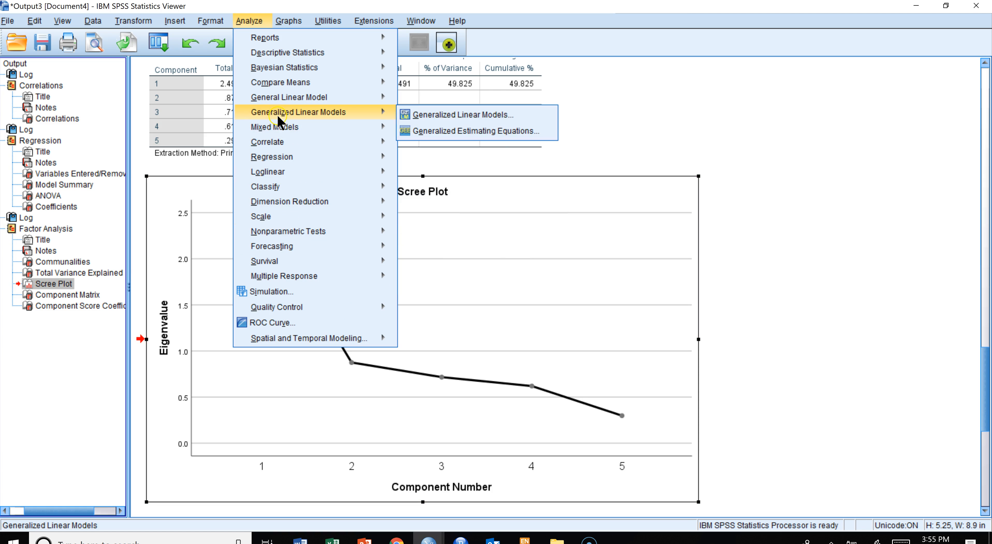
mouse_move(293, 203)
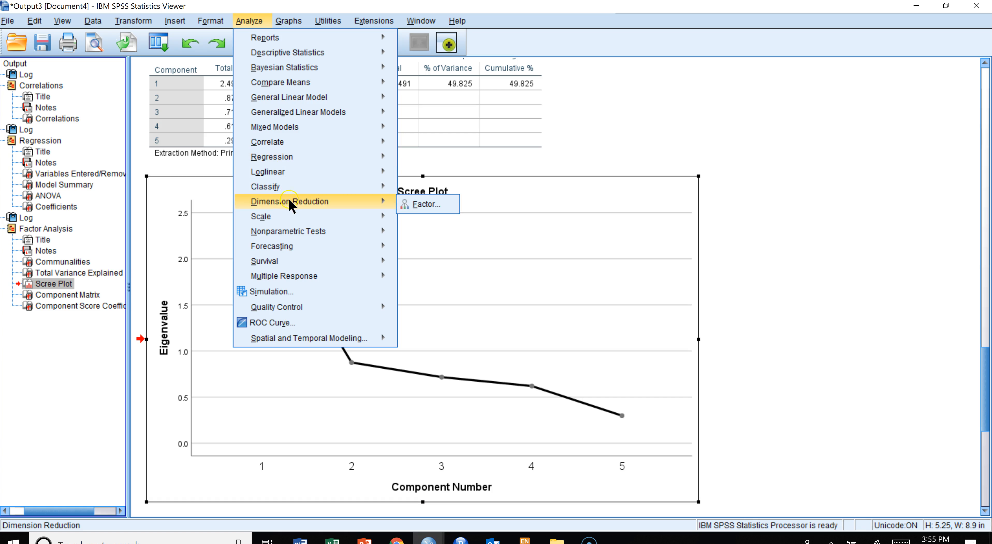
click(422, 204)
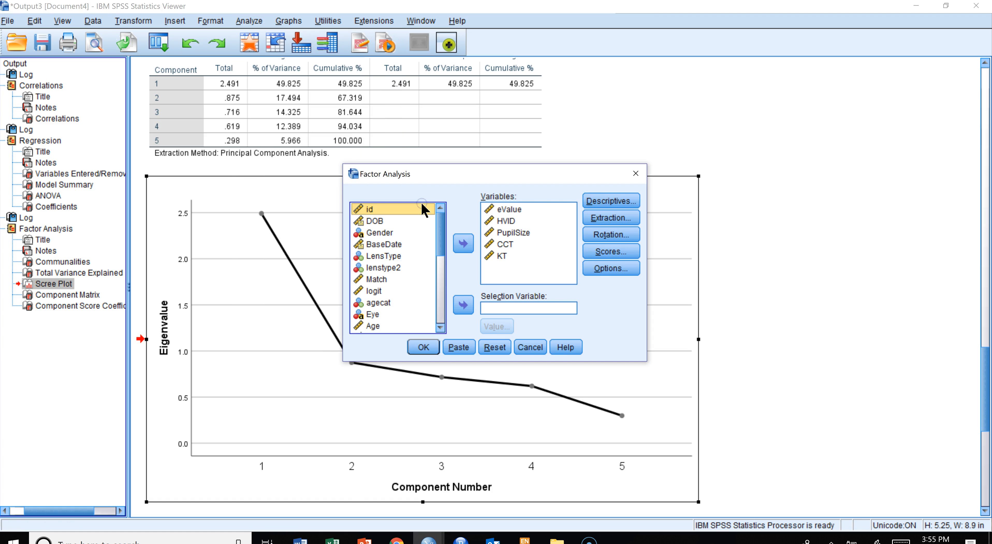
click(607, 202)
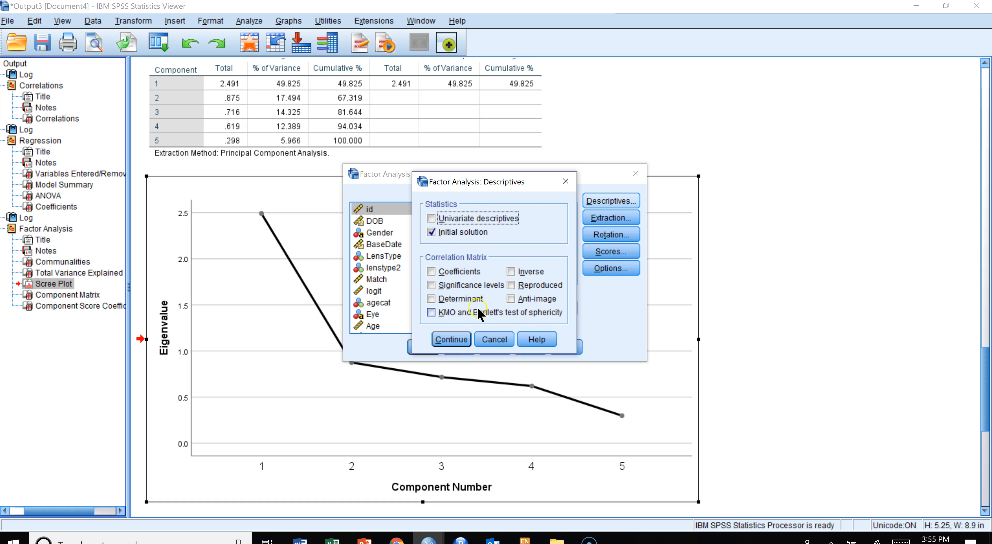
click(451, 338)
click(628, 218)
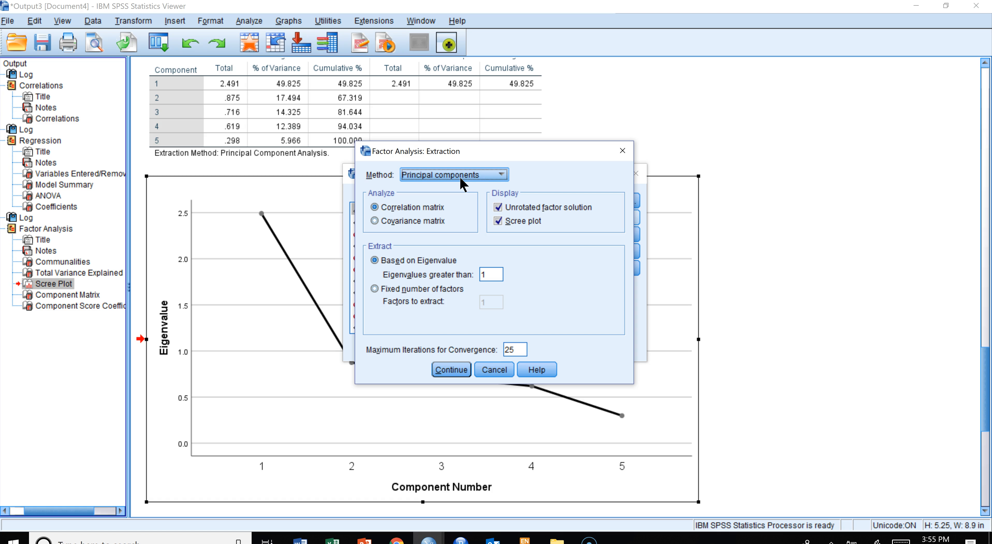
click(502, 174)
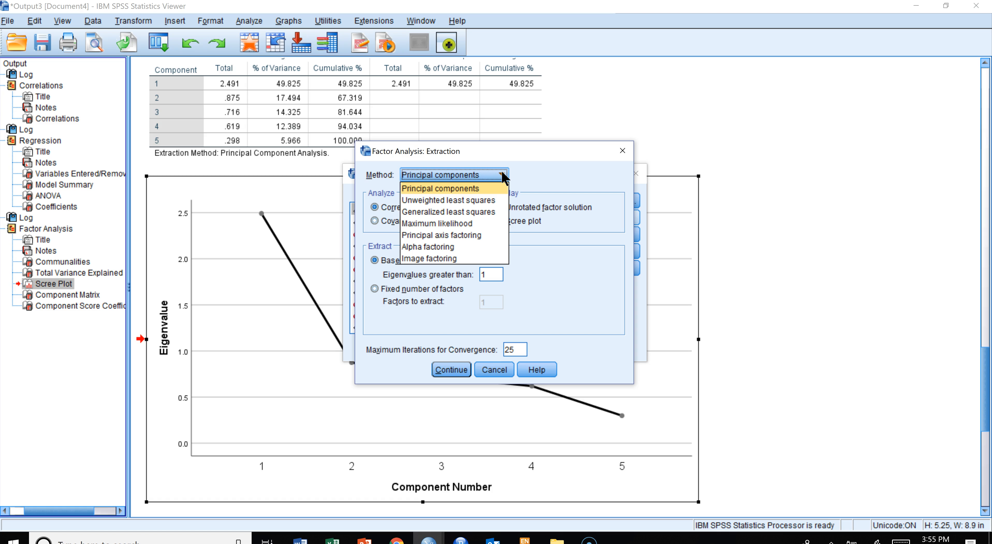
click(433, 234)
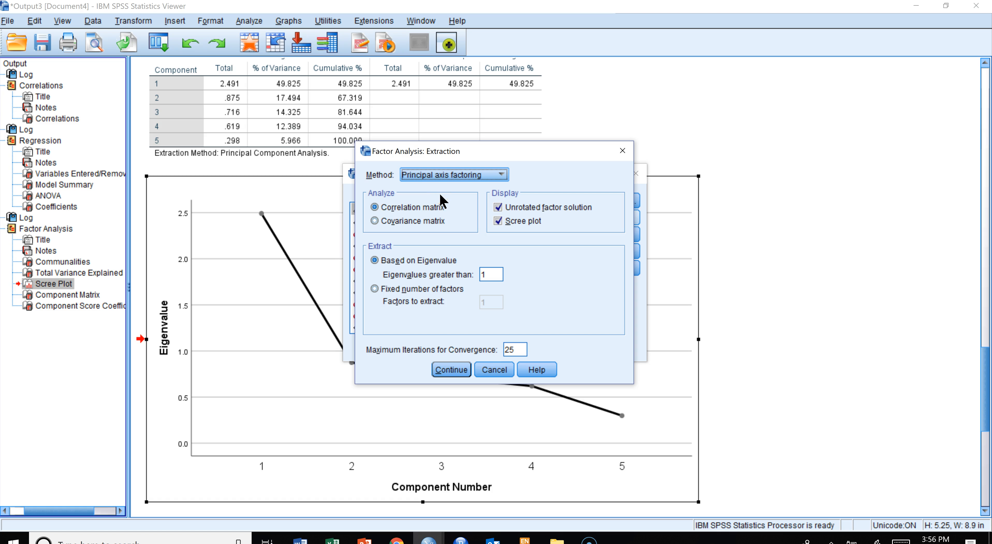
click(435, 191)
click(375, 288)
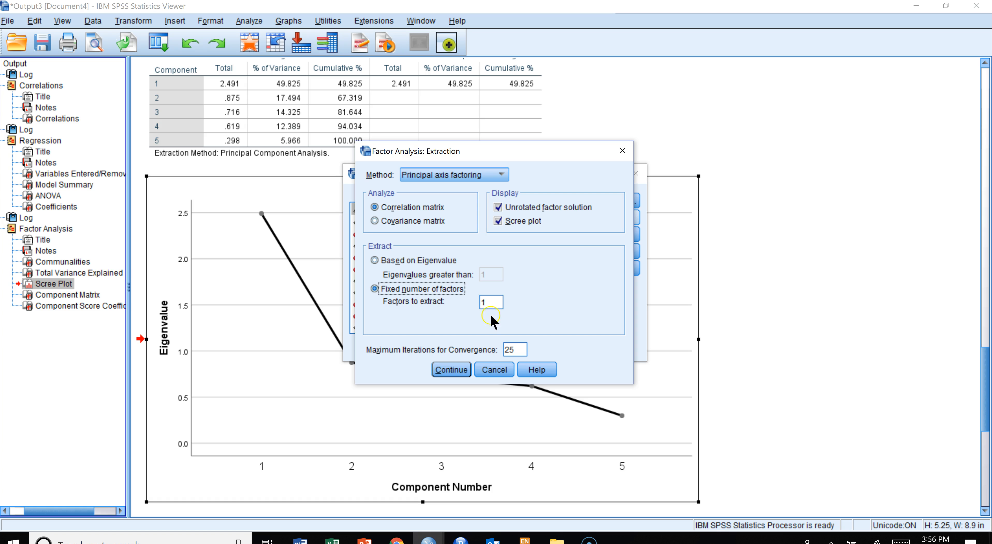
click(448, 376)
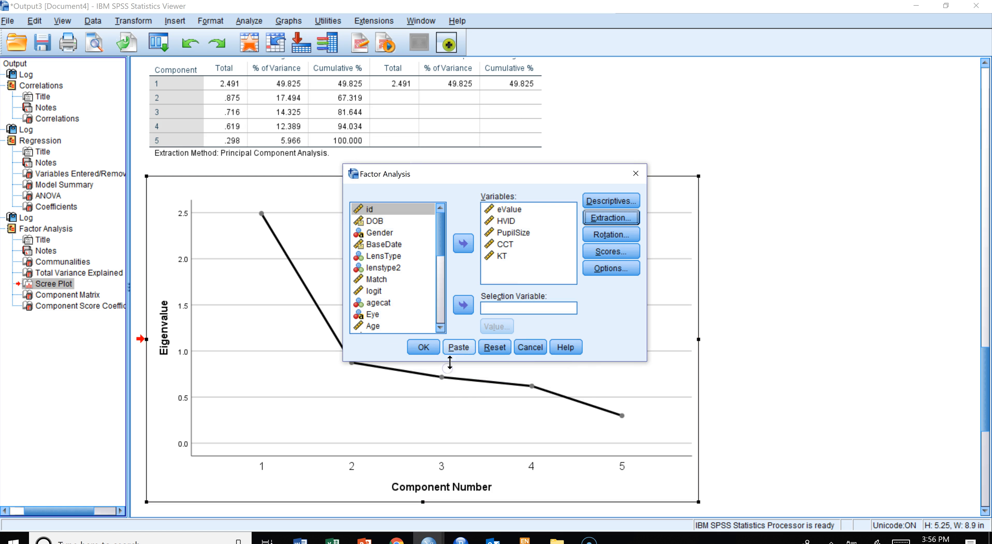
- Save the factor scores as variables using the Anderson-Rubin method
click(608, 252)
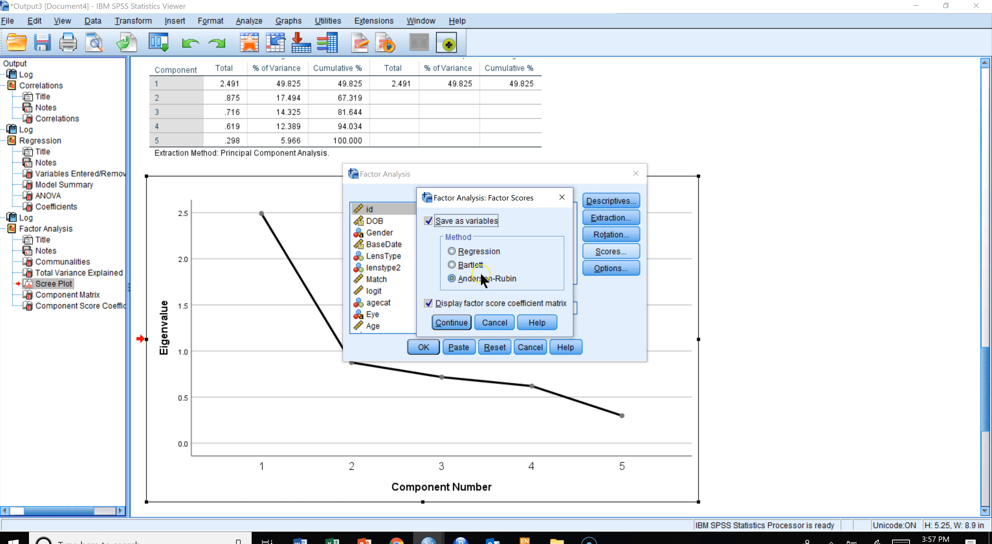
click(453, 279)
click(452, 323)
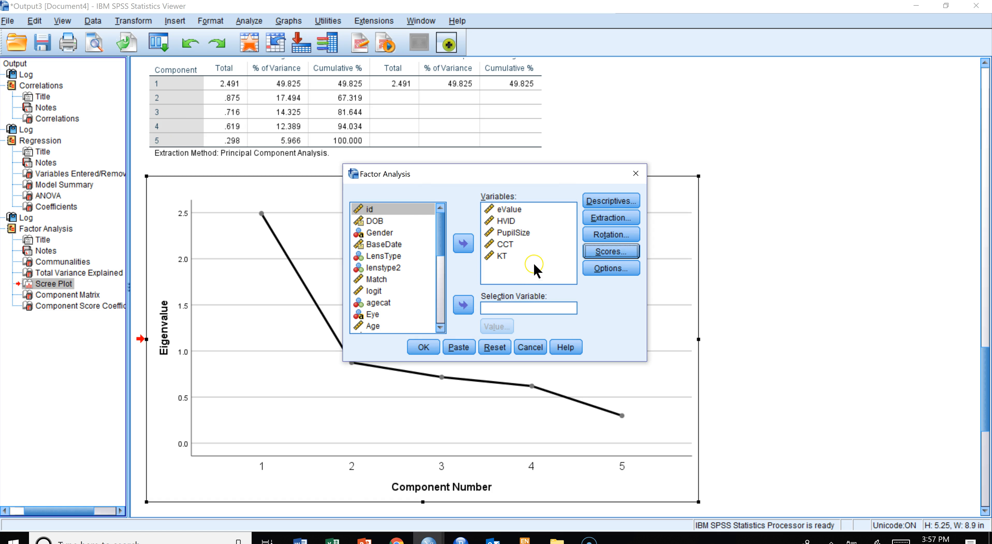
click(548, 249)
- Leave rotation at None and options at their defaults, and run the principal axis factor analysis
click(605, 236)
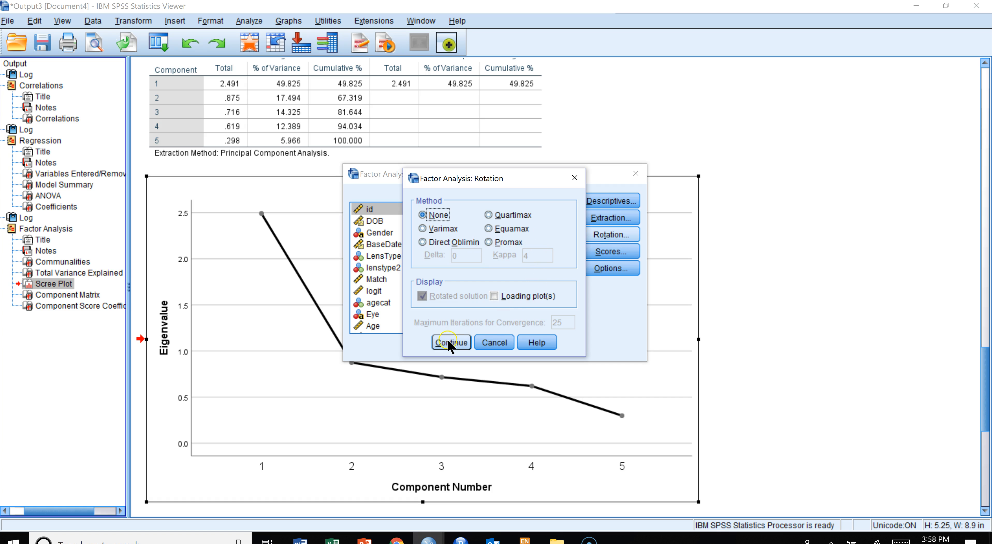
click(450, 343)
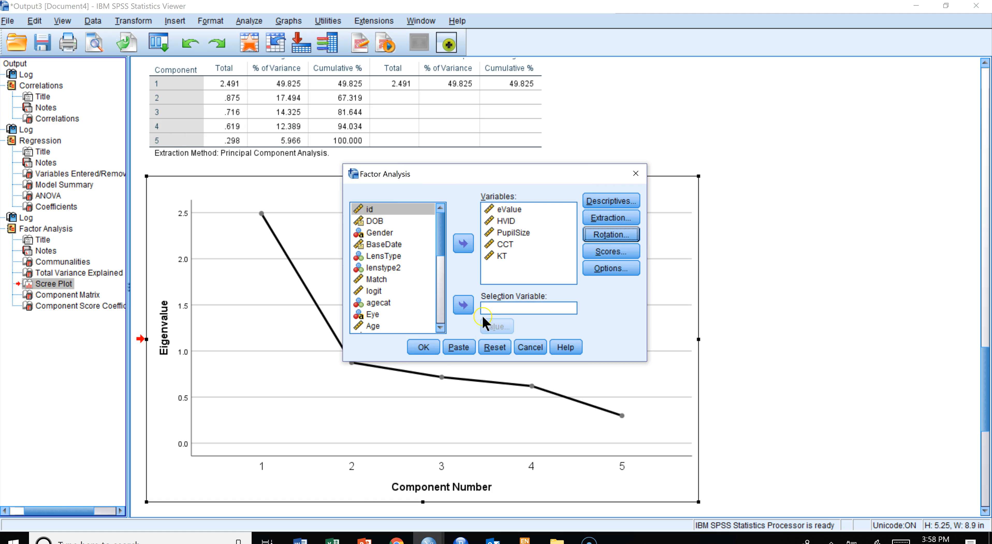
click(602, 268)
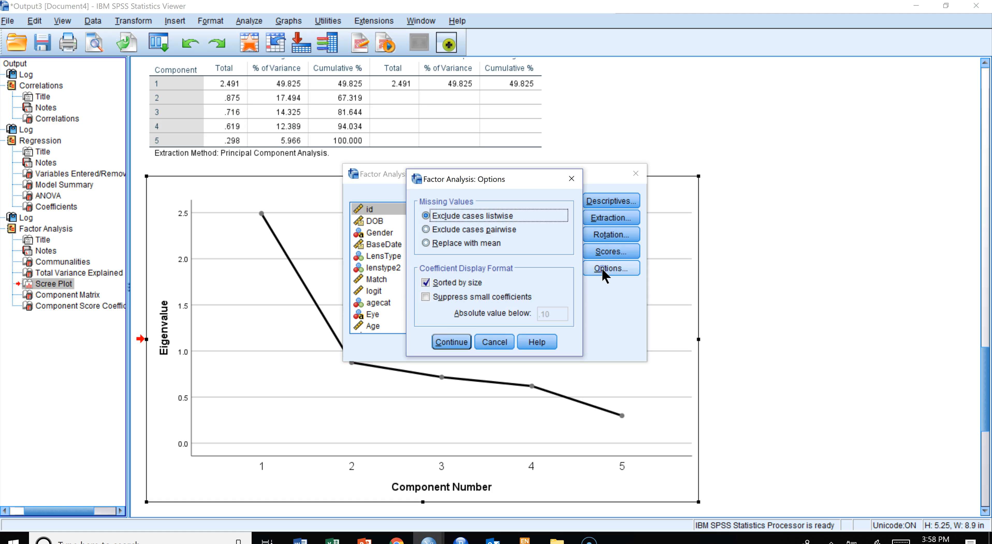
click(451, 342)
click(423, 347)
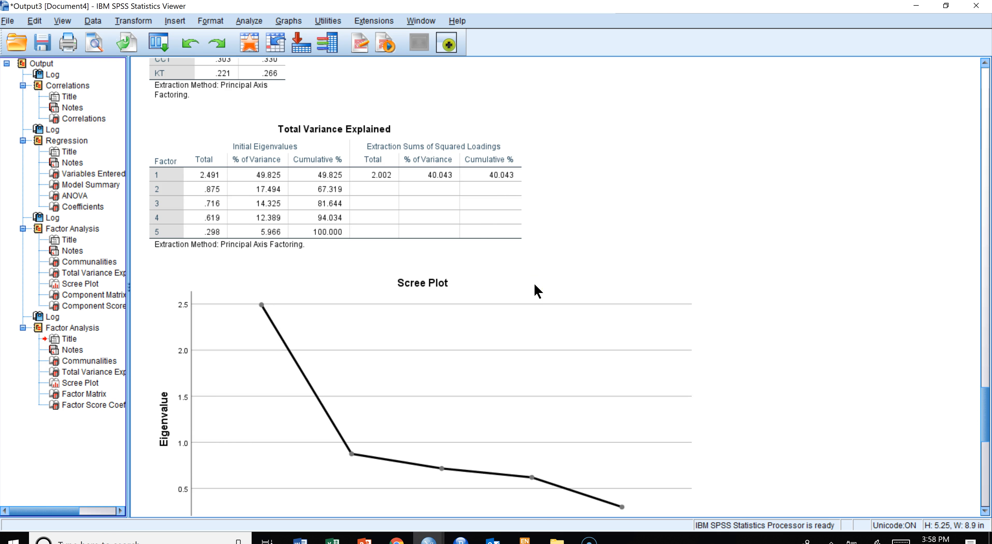
- Compare the new communalities and Total Variance Explained tables with the earlier principal components output
click(72, 360)
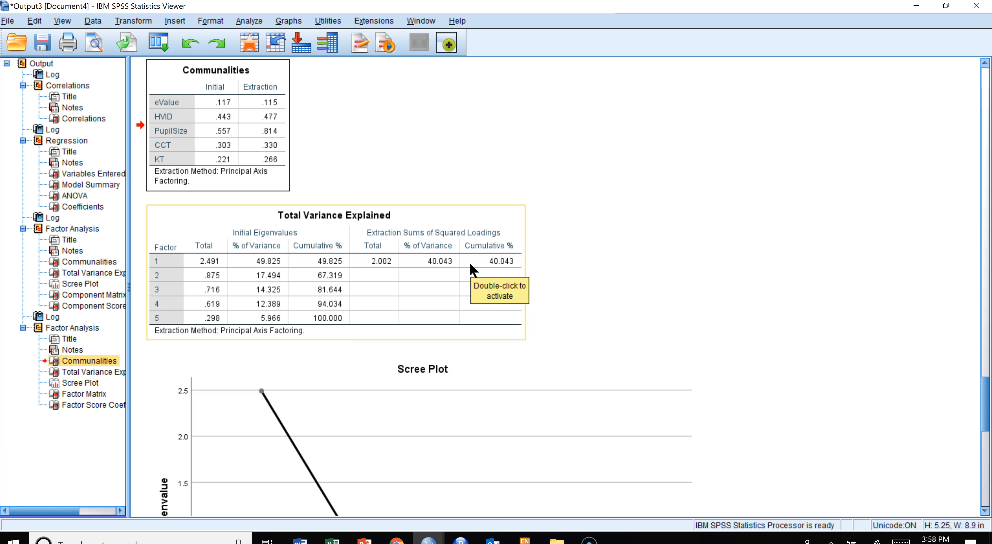
click(410, 266)
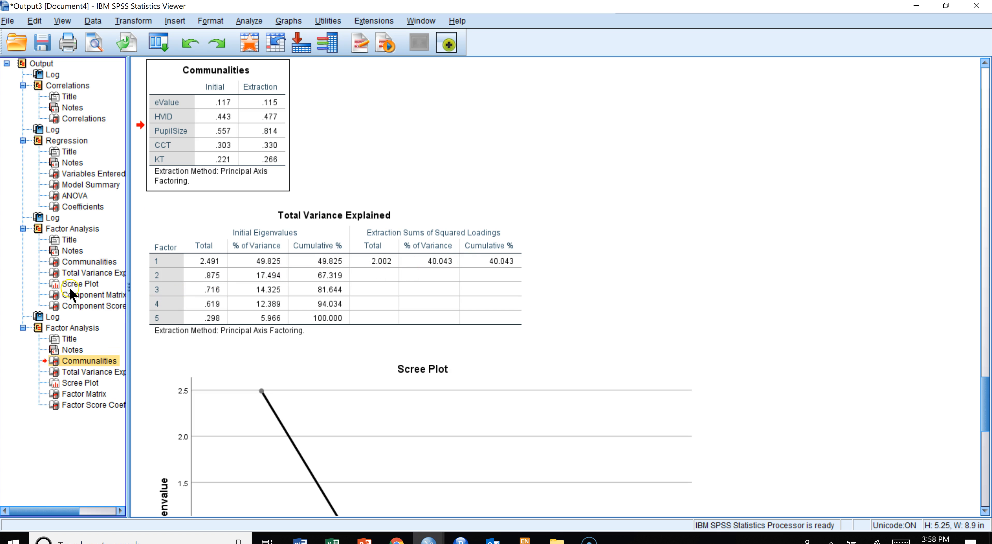
click(75, 274)
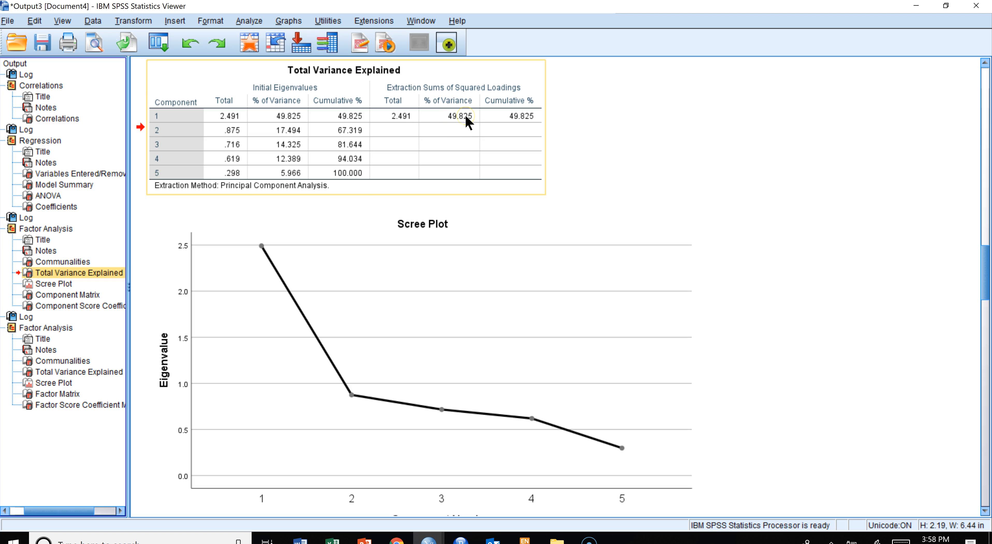
click(79, 372)
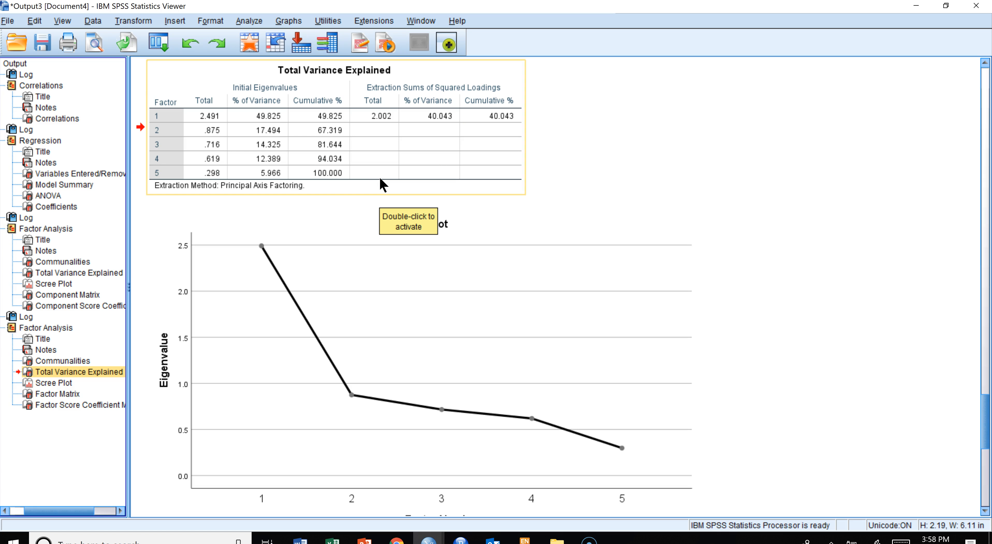
click(266, 320)
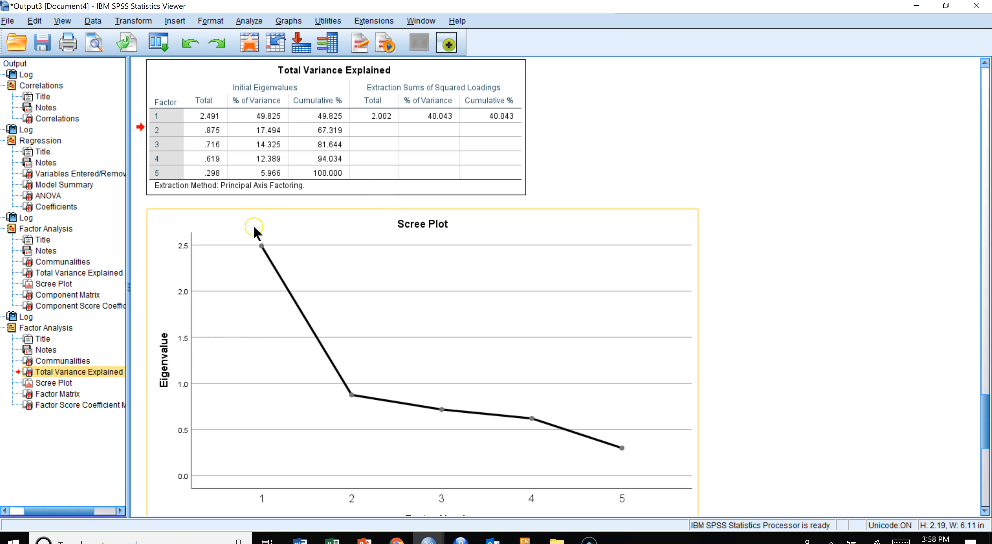
- Compare the Factor Matrix loadings with the earlier Component Matrix loadings for the five variables
click(56, 394)
click(276, 151)
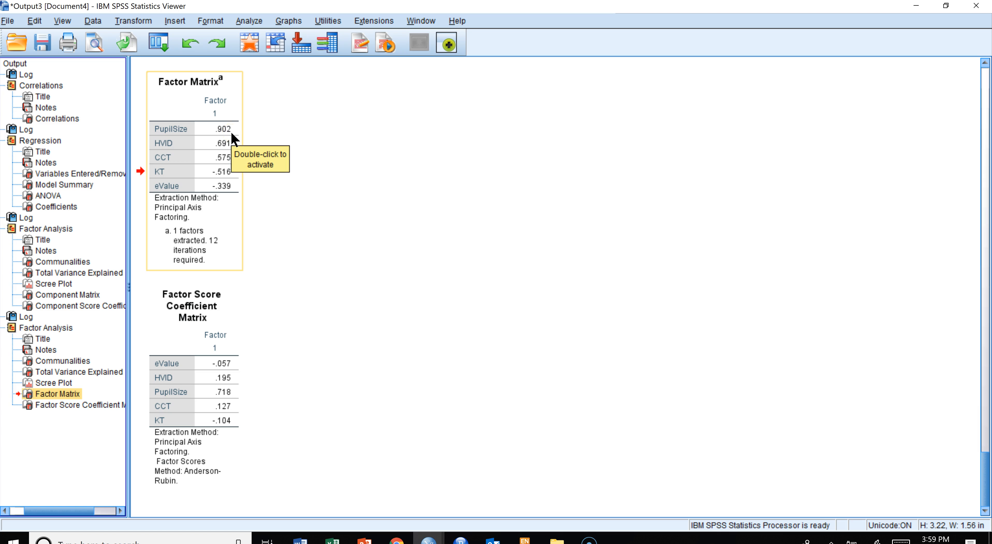
click(195, 128)
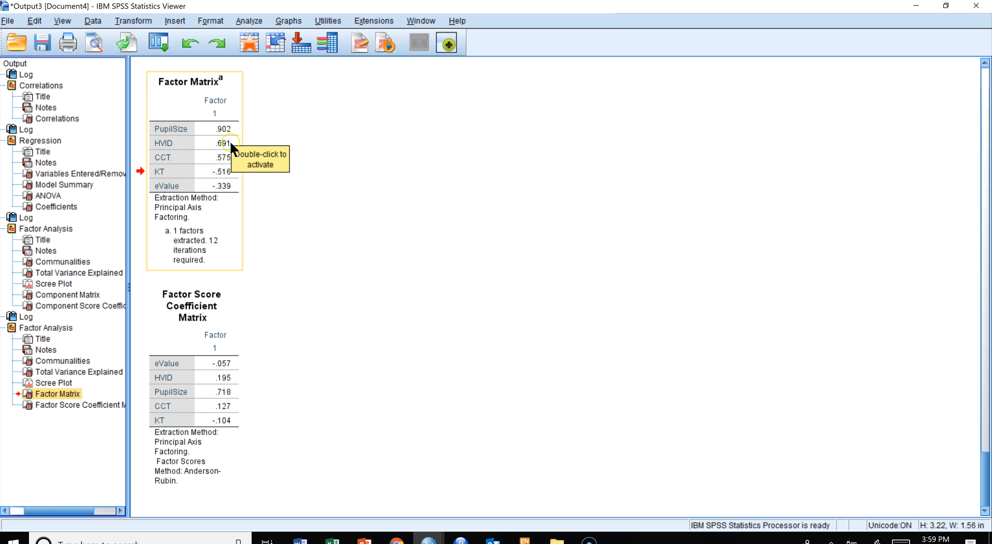
click(53, 295)
click(51, 372)
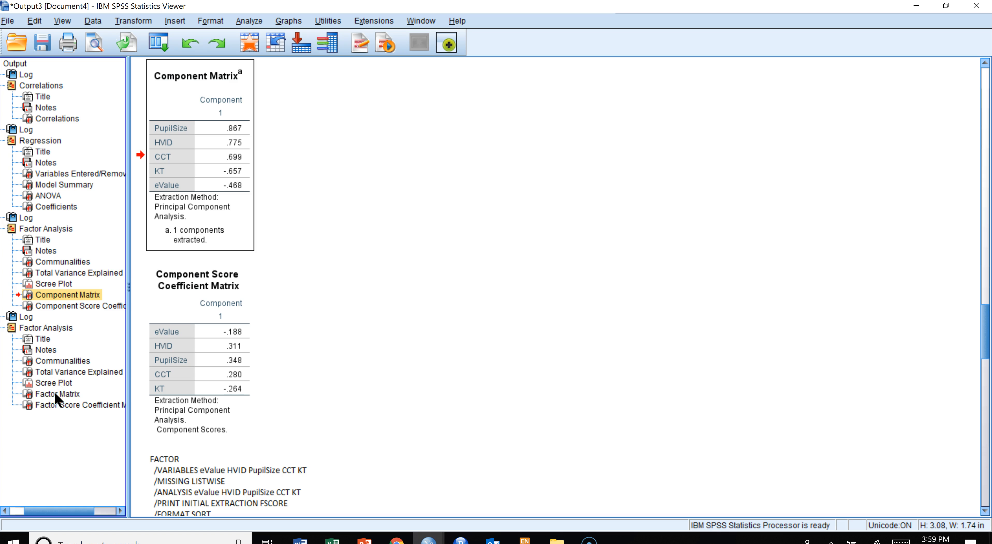
click(54, 392)
click(216, 163)
click(55, 178)
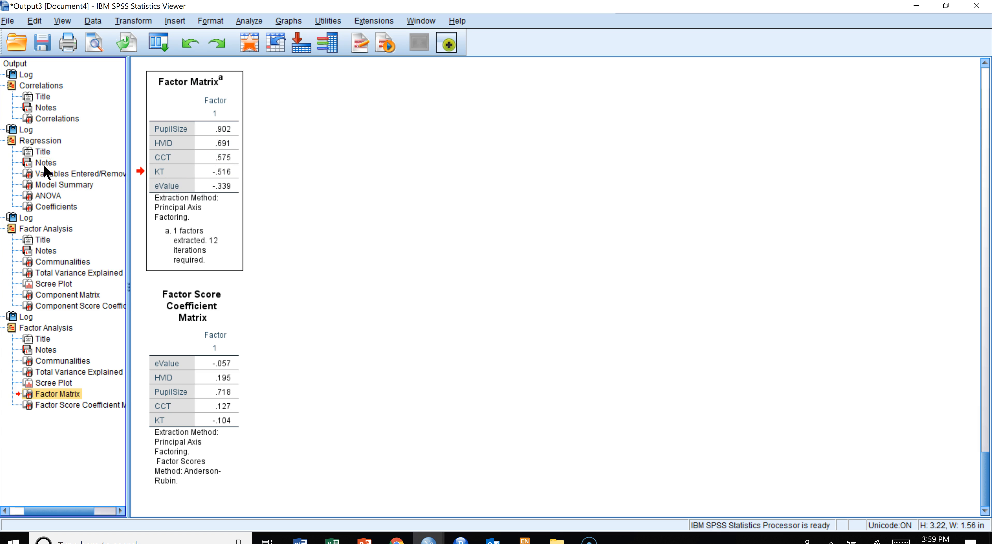
click(54, 208)
click(54, 294)
click(220, 145)
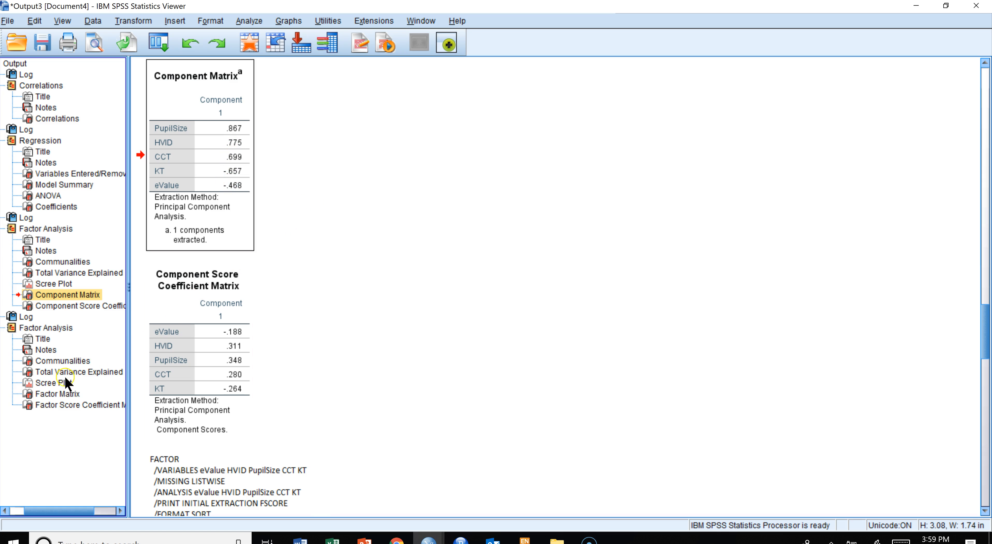
click(50, 394)
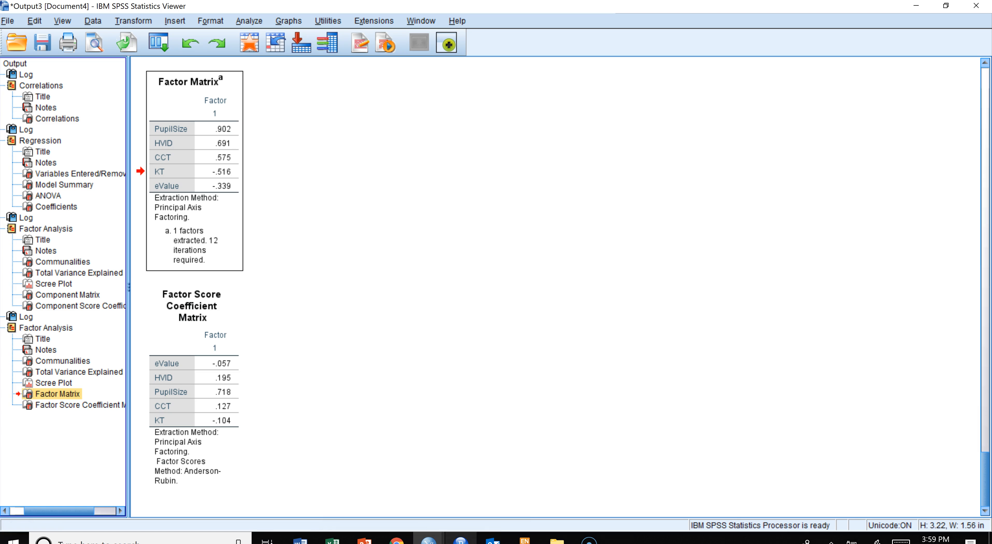
- Switch to the data editor and delete the saved FAC1_1 score variable
click(428, 540)
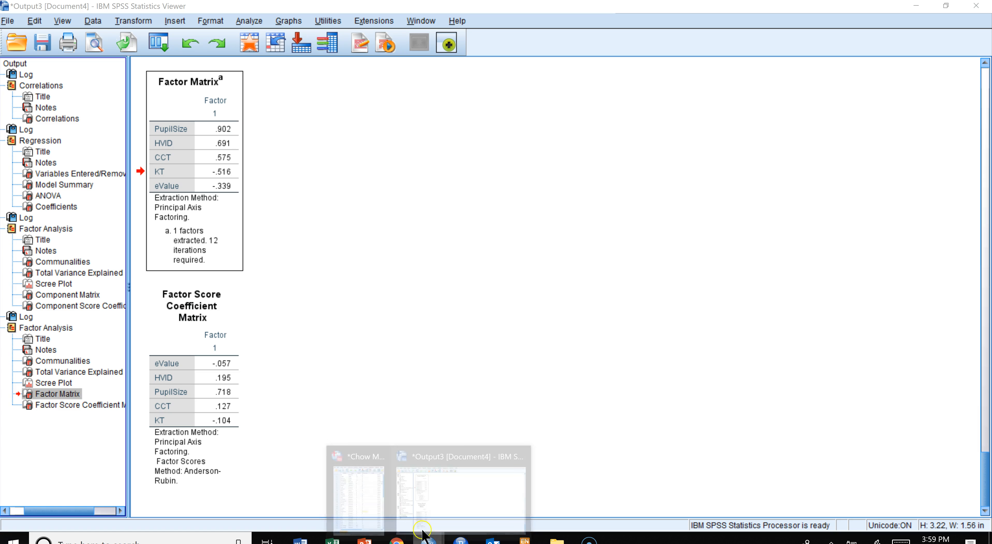
click(369, 494)
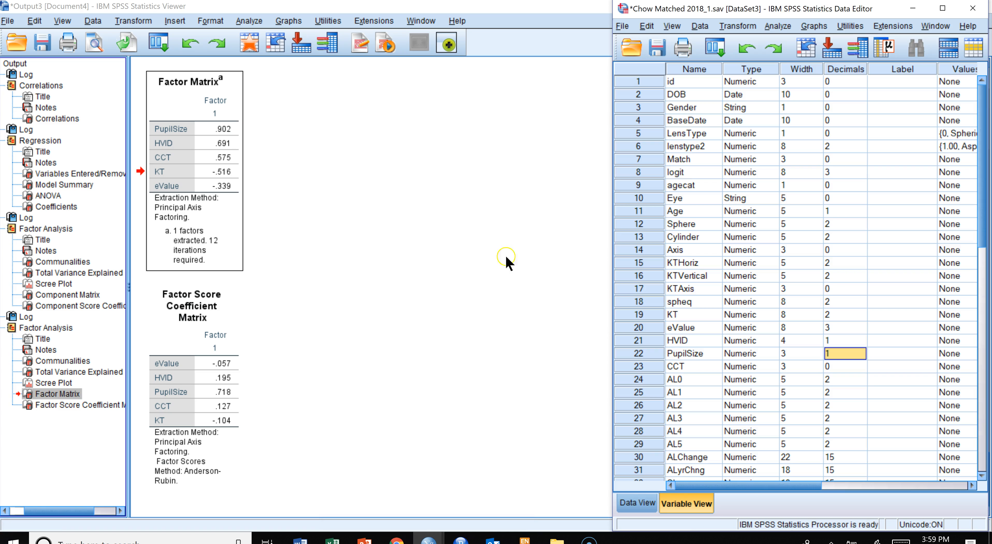
scroll(745, 220, down, 4)
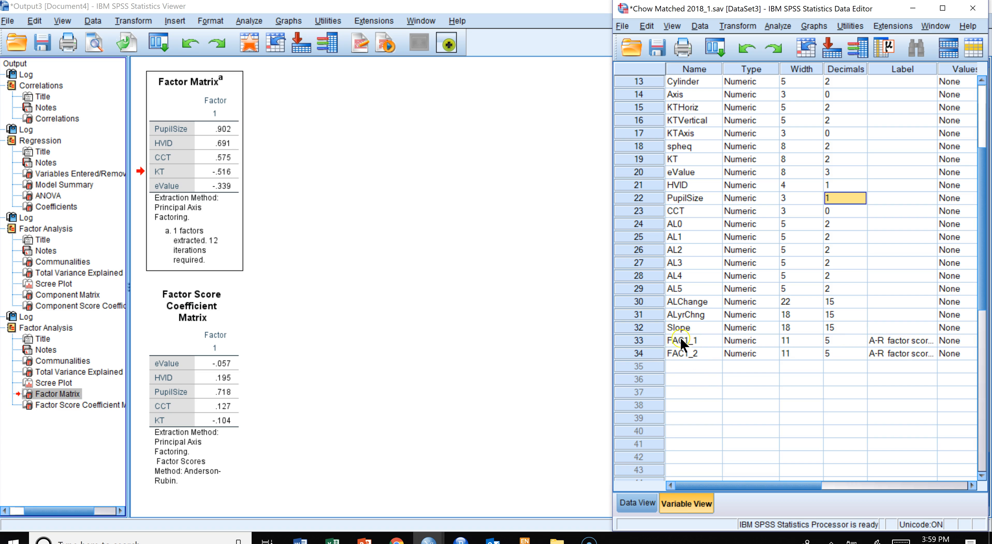
click(650, 341)
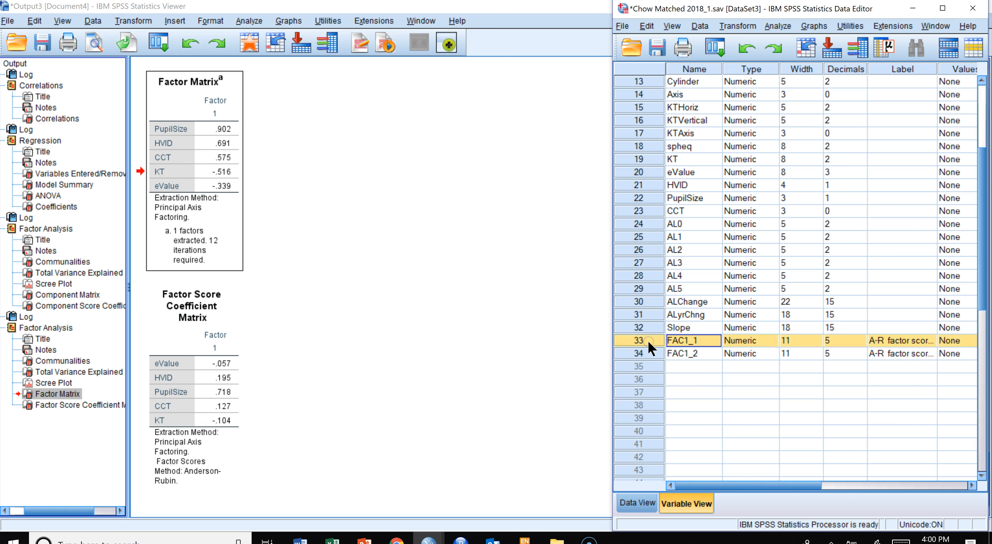
key(Delete)
- Run Descriptives on the A-R factor score variable FAC1_2
click(694, 341)
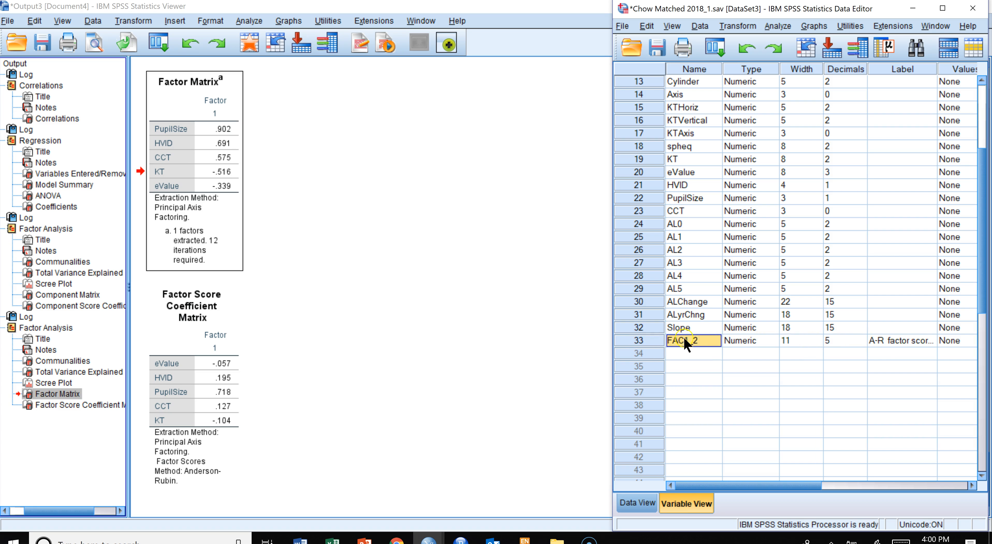
double_click(650, 341)
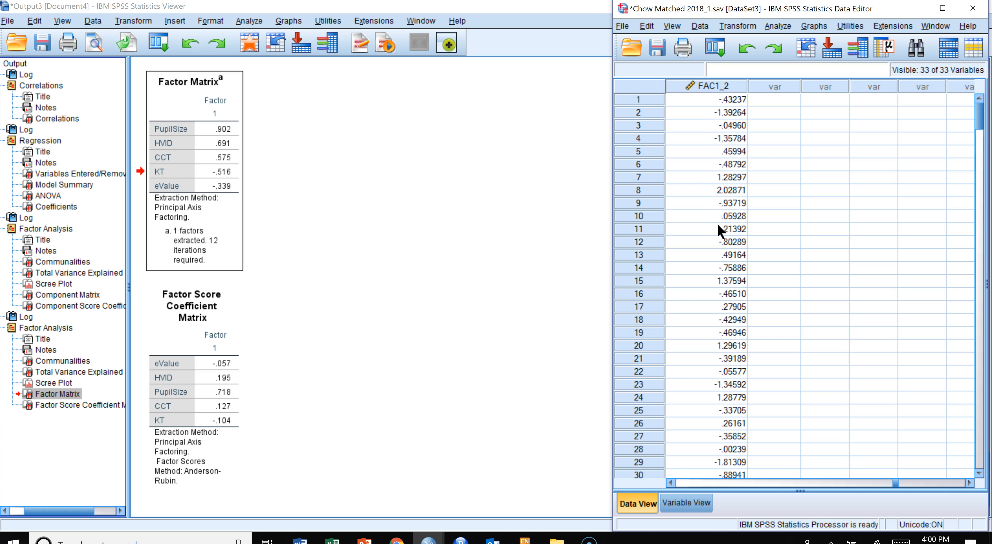
click(183, 138)
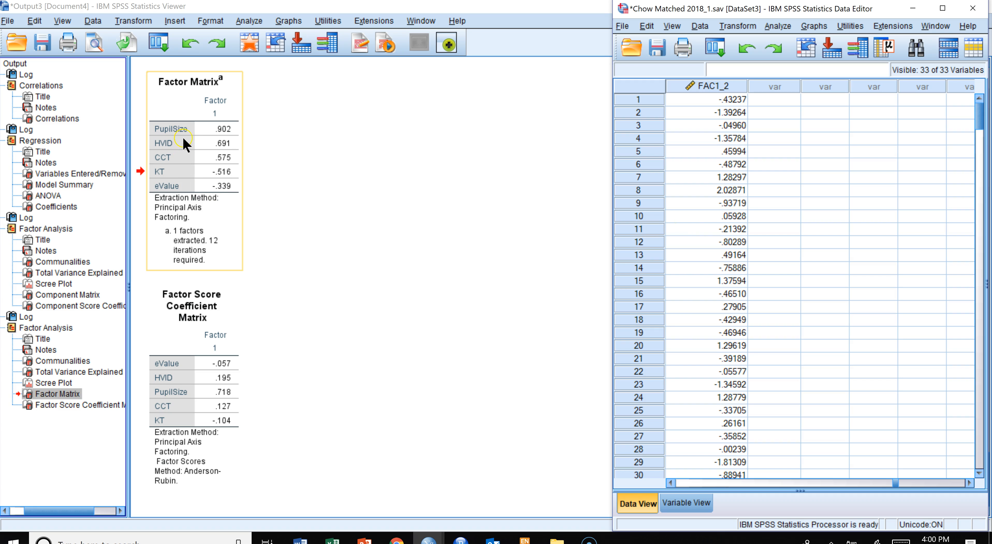
click(777, 26)
click(799, 58)
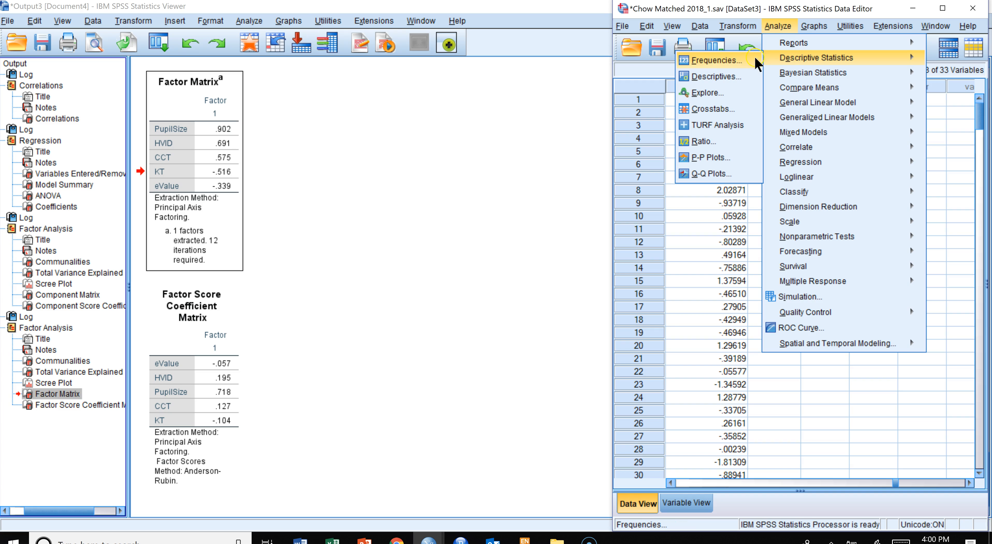
click(713, 77)
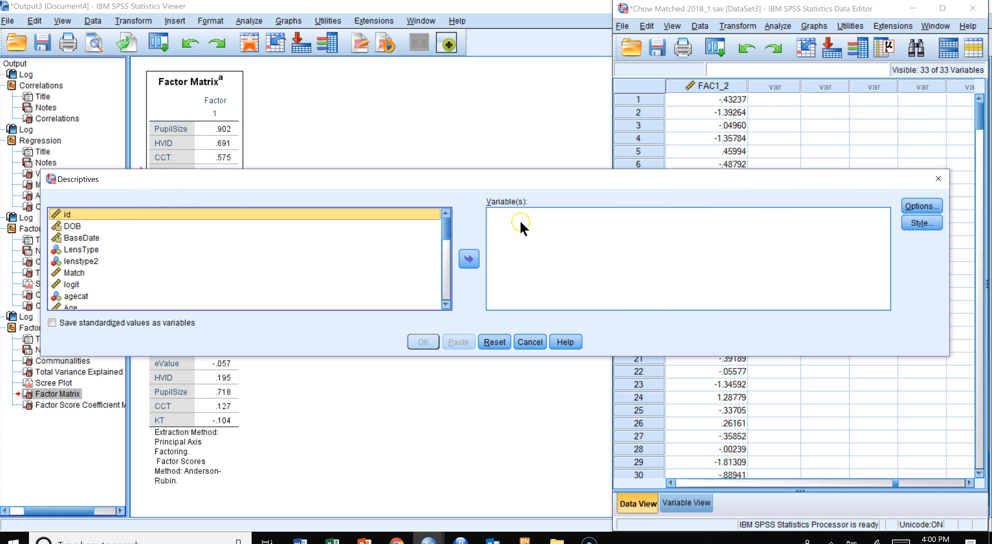
drag(445, 236, 447, 308)
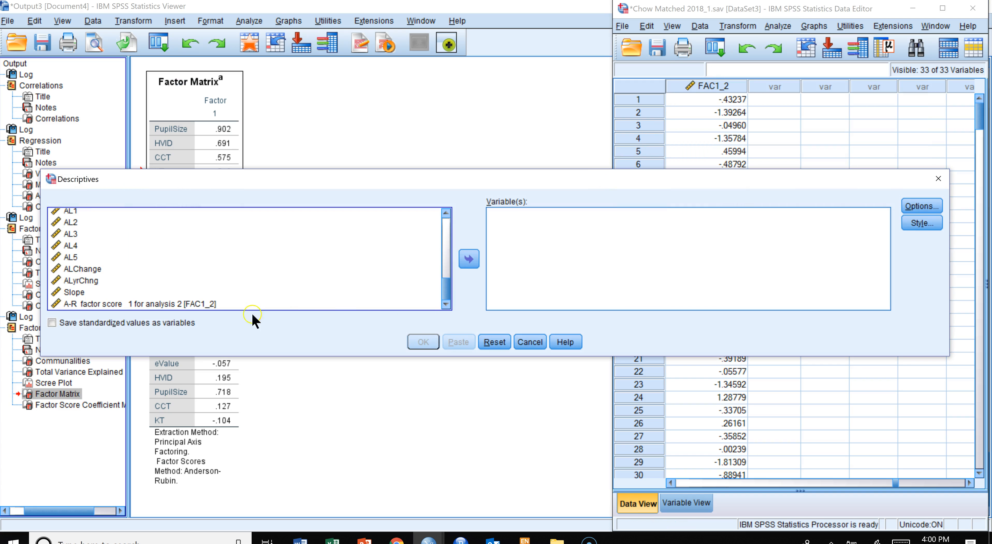
click(116, 304)
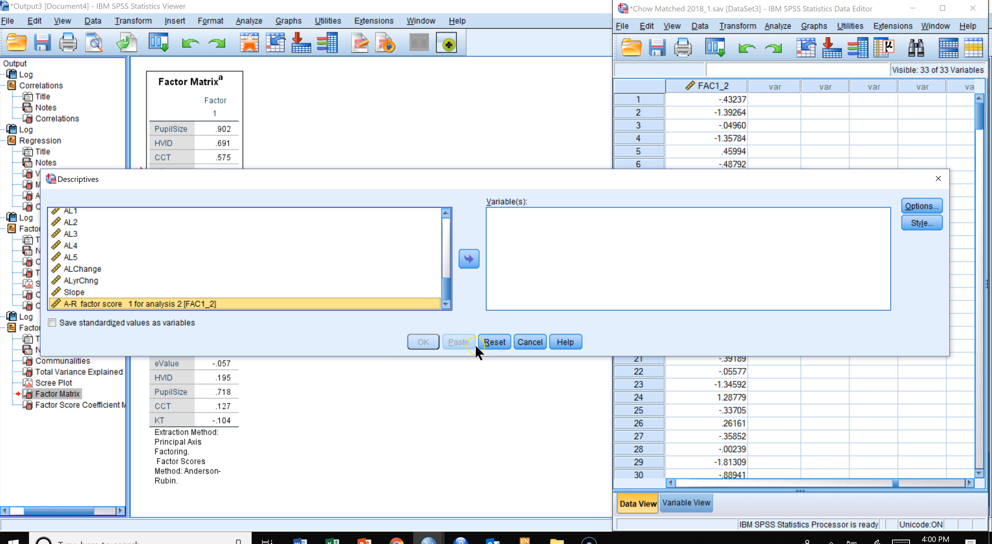
click(469, 258)
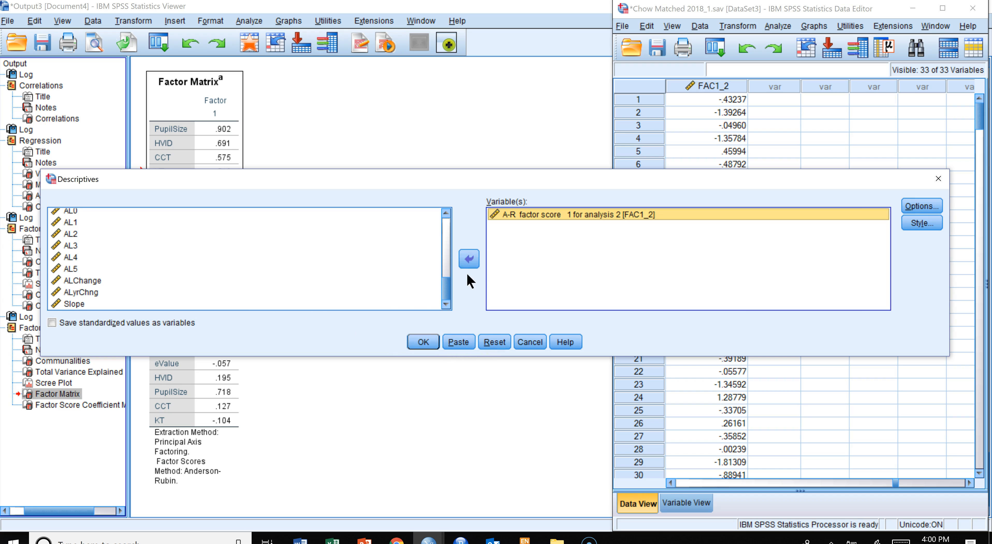
click(423, 341)
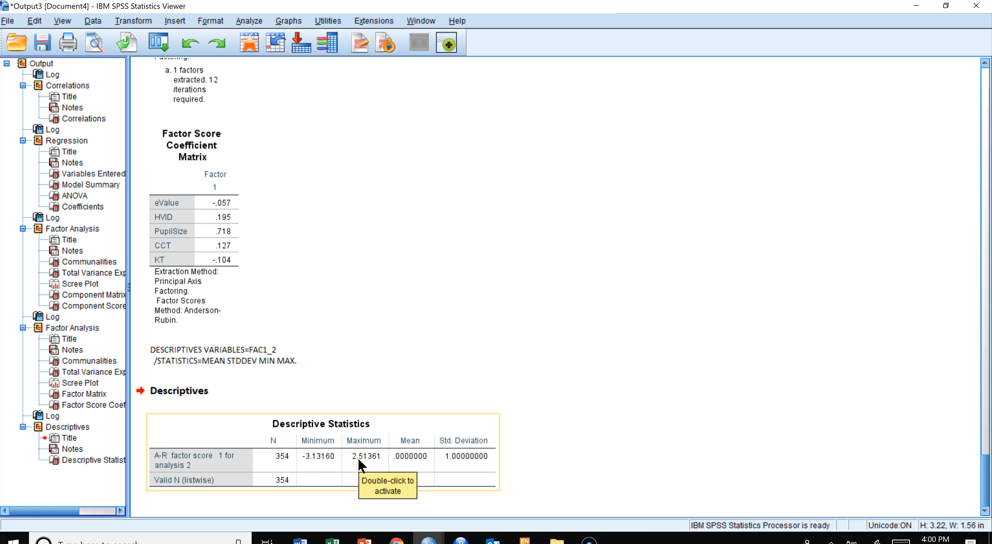
- Examine the factor score descriptive statistics against the Factor Matrix
click(375, 458)
click(351, 419)
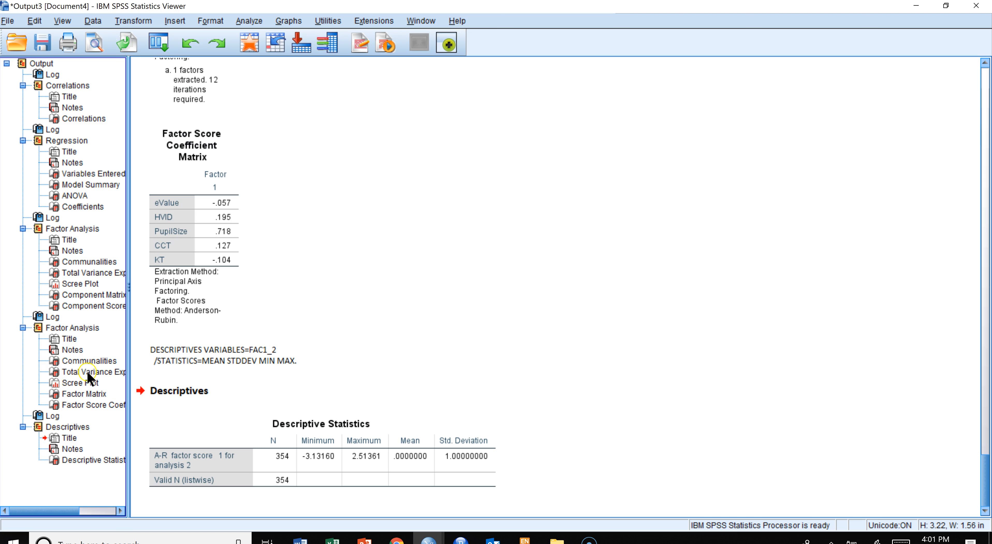
click(83, 392)
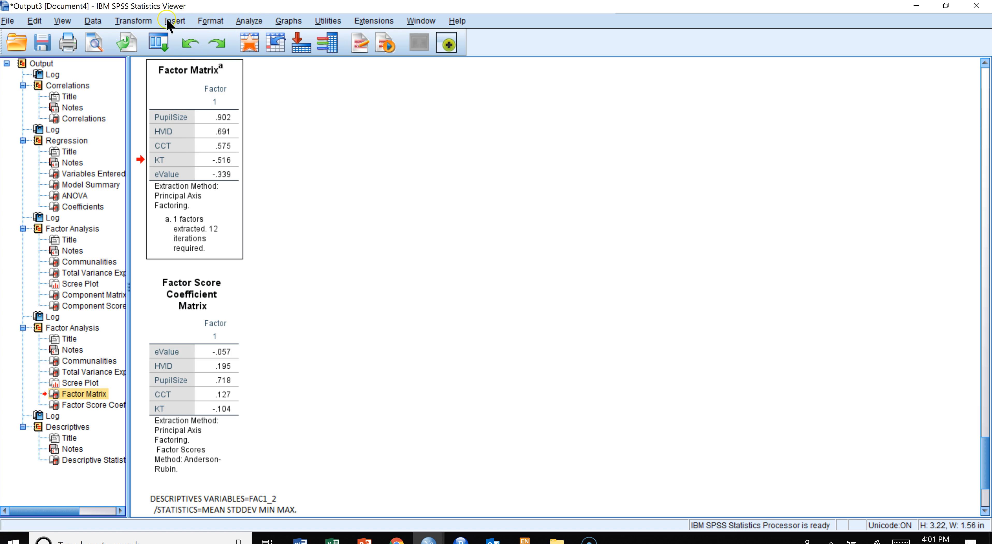
- Run Descriptives on PupilSize in place of the A-R factor score
click(248, 22)
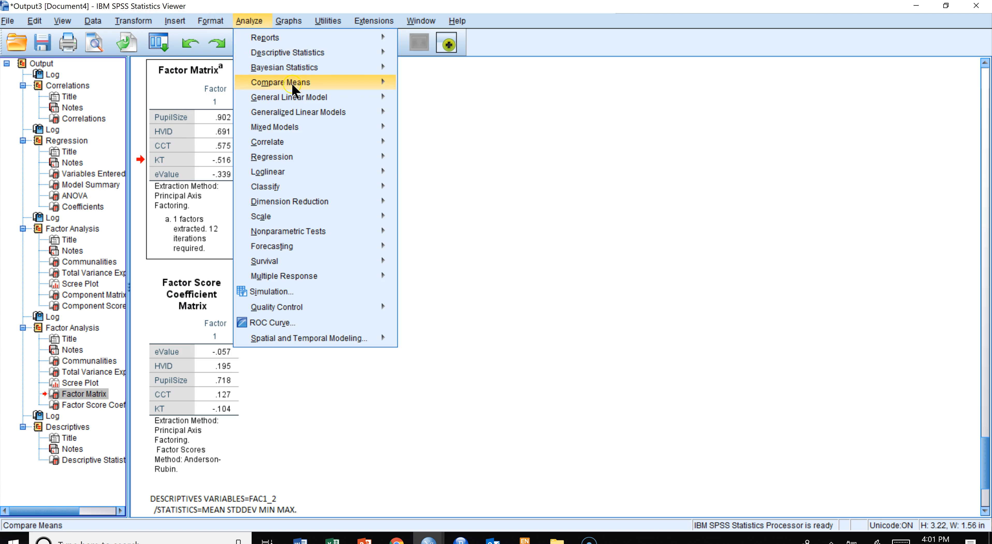
mouse_move(299, 54)
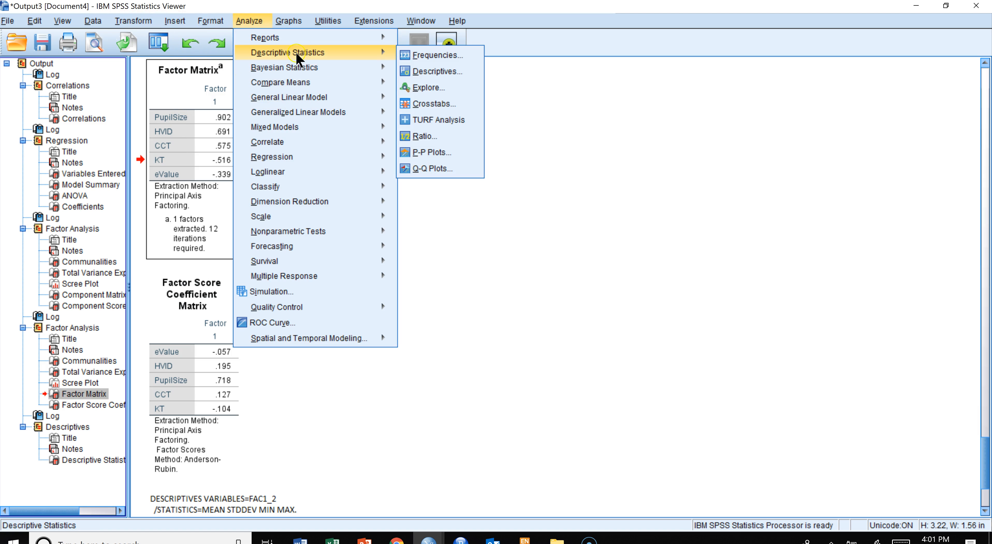
click(422, 73)
scroll(227, 268, down, 3)
scroll(225, 263, down, 2)
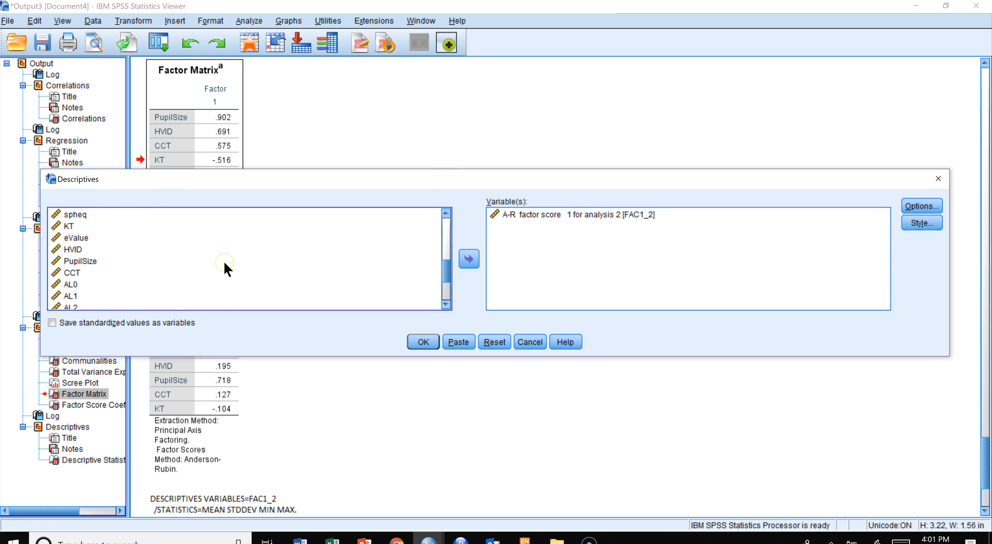
click(103, 261)
click(470, 259)
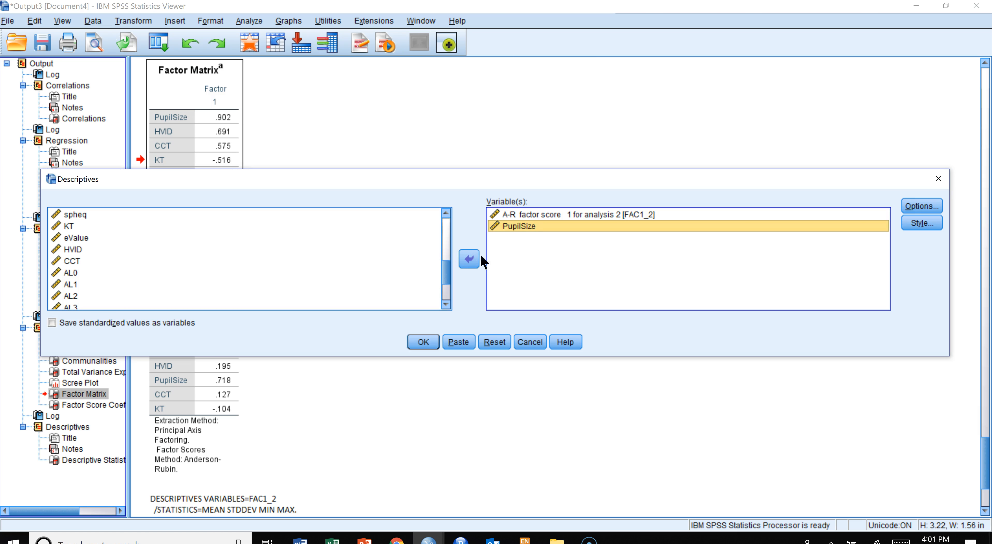
click(533, 214)
click(468, 259)
click(422, 343)
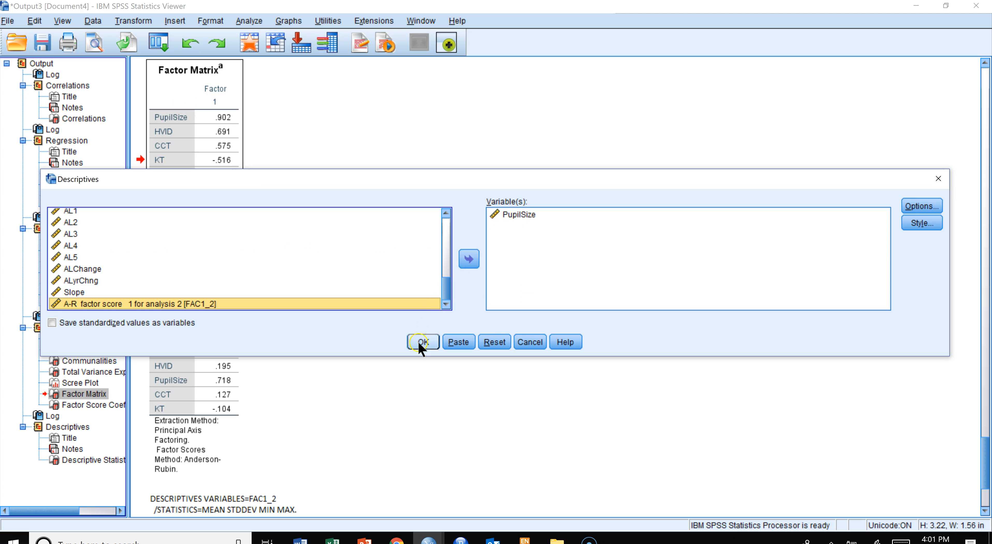
- Review the two Descriptive Statistics tables and the factor output alongside the data editor
click(377, 486)
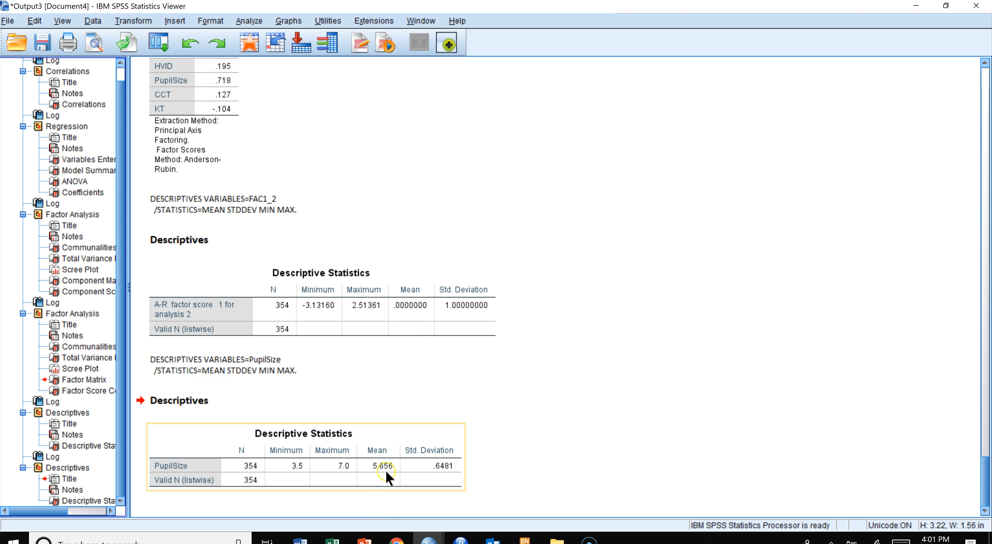
click(442, 473)
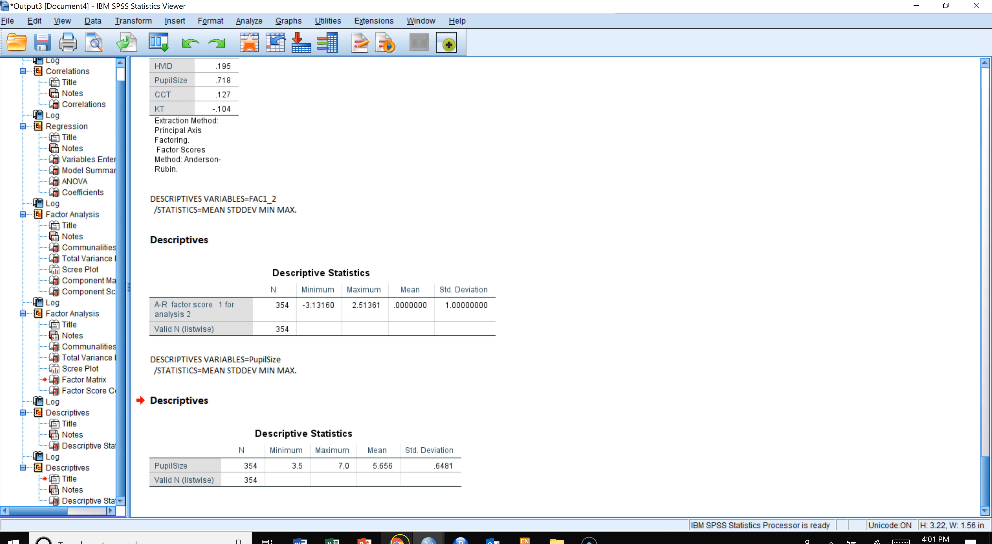
click(436, 540)
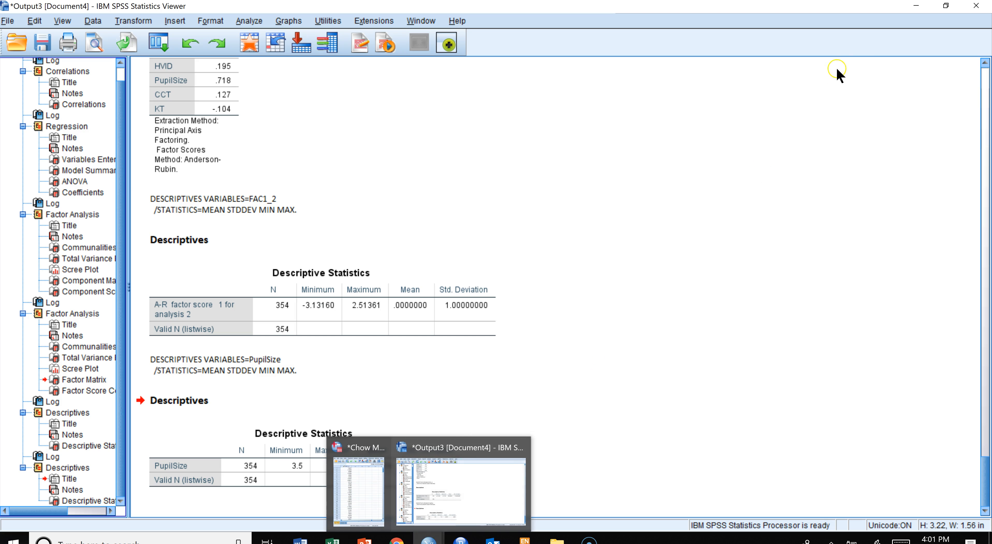
click(943, 7)
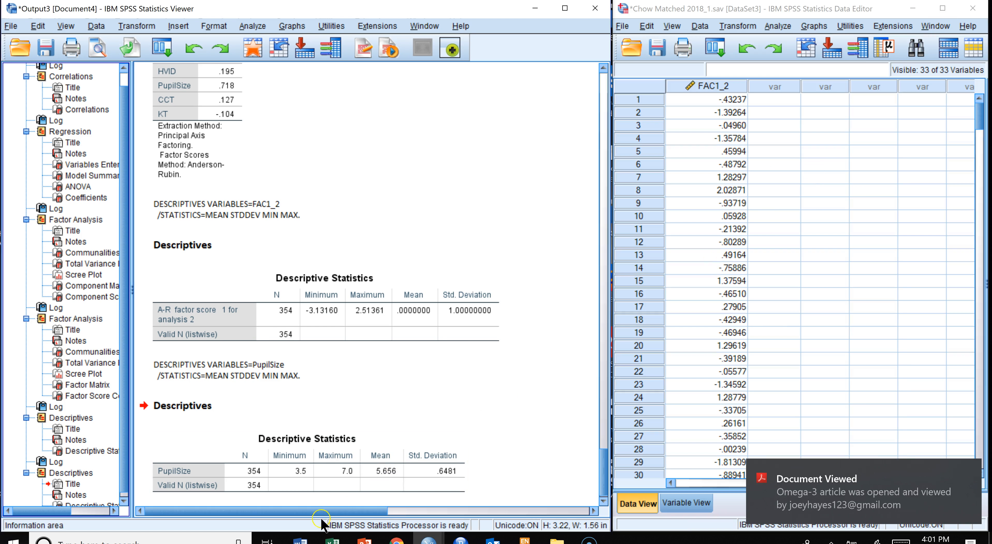
click(969, 470)
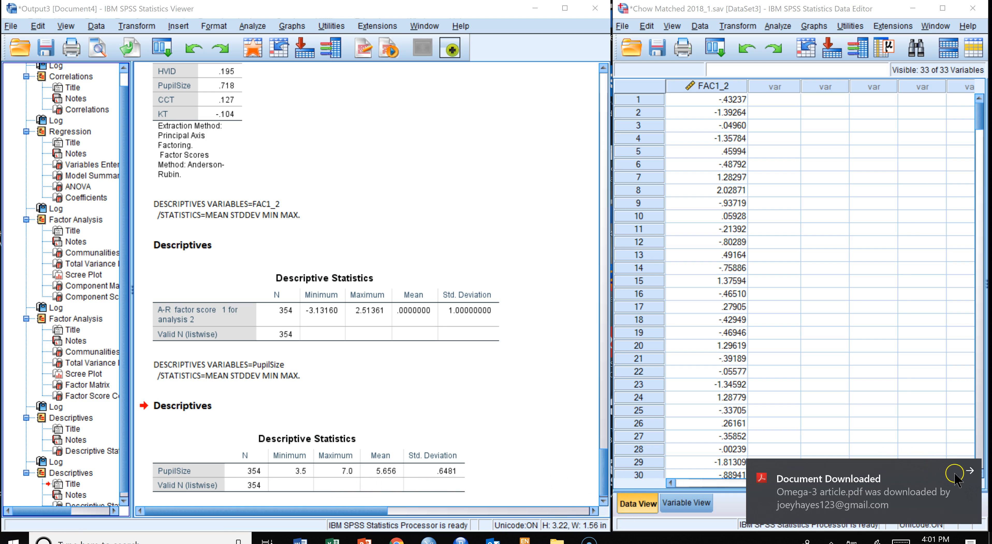
click(969, 470)
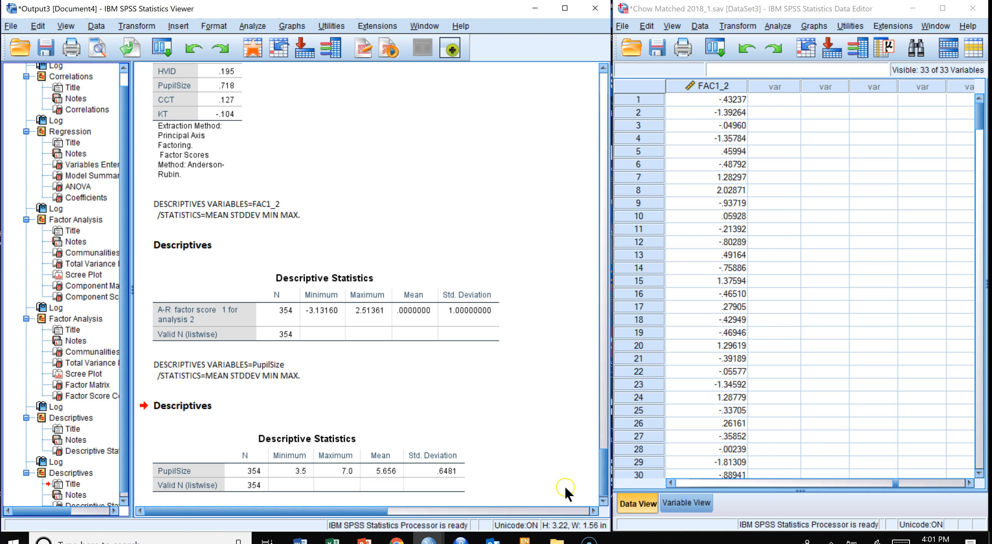
click(393, 492)
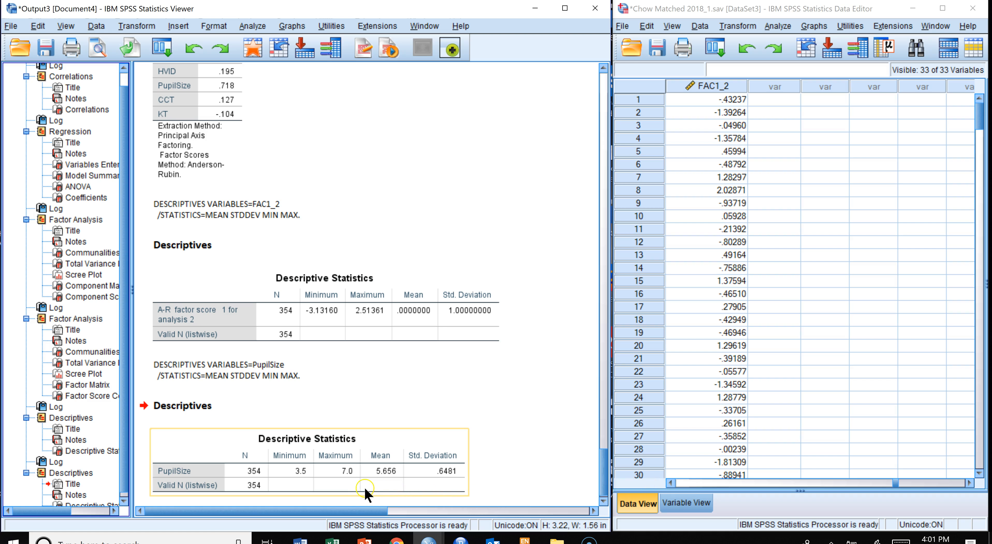
click(401, 330)
click(394, 365)
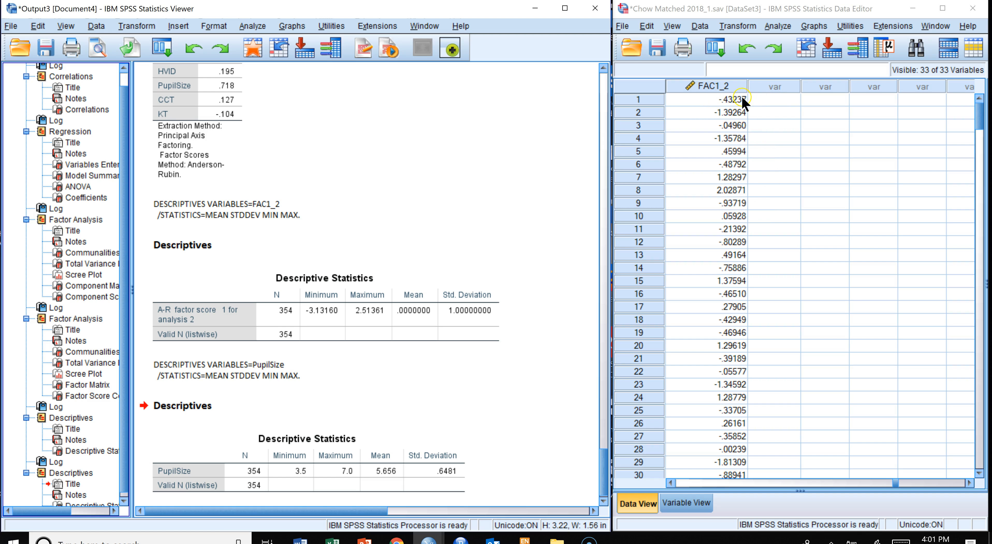
click(483, 380)
click(432, 434)
scroll(249, 189, up, 3)
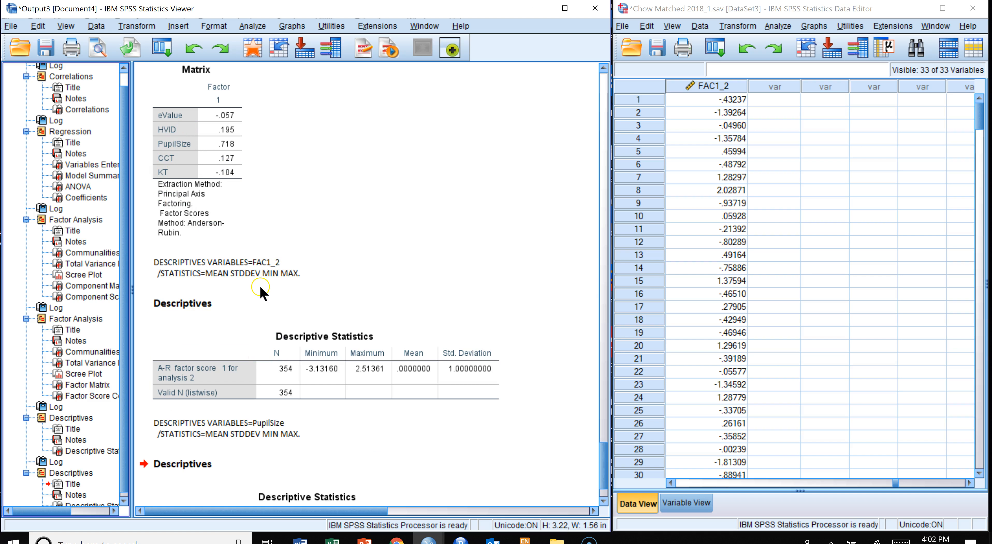
scroll(291, 145, up, 5)
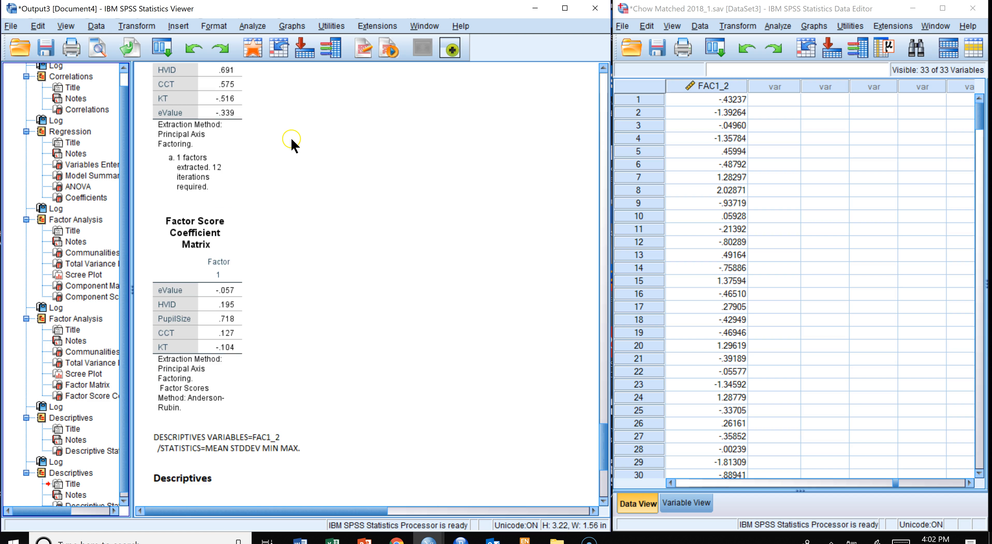
scroll(291, 145, up, 3)
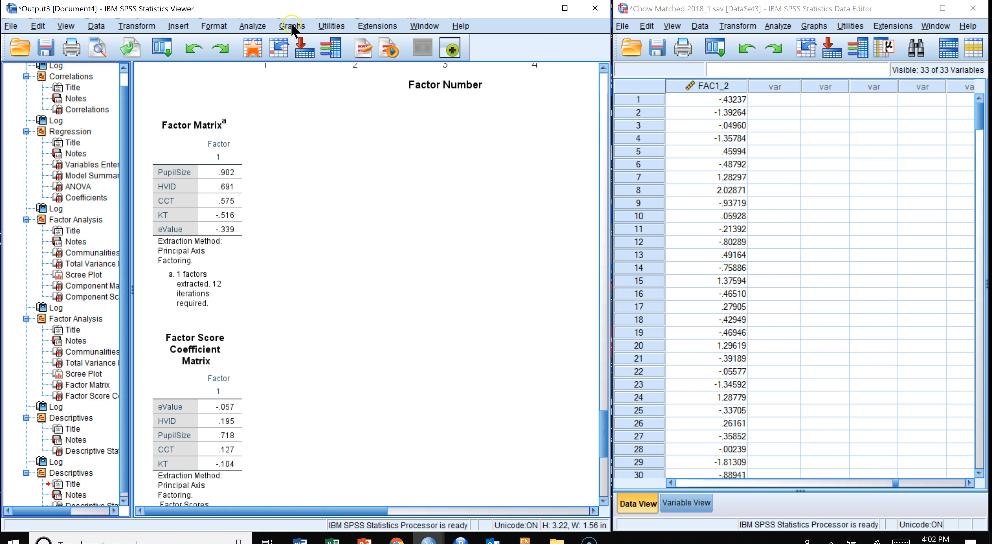
- Create a simple scatterplot with PupilSize on the Y axis and the A-R factor score FAC1_2 on the X axis
click(292, 29)
click(565, 8)
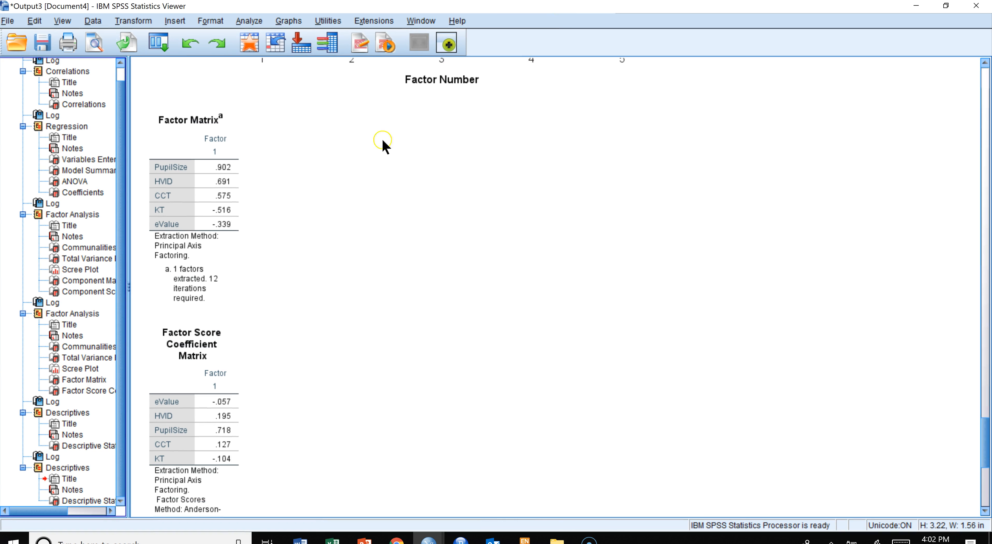
click(291, 28)
click(288, 23)
click(288, 24)
mouse_move(373, 107)
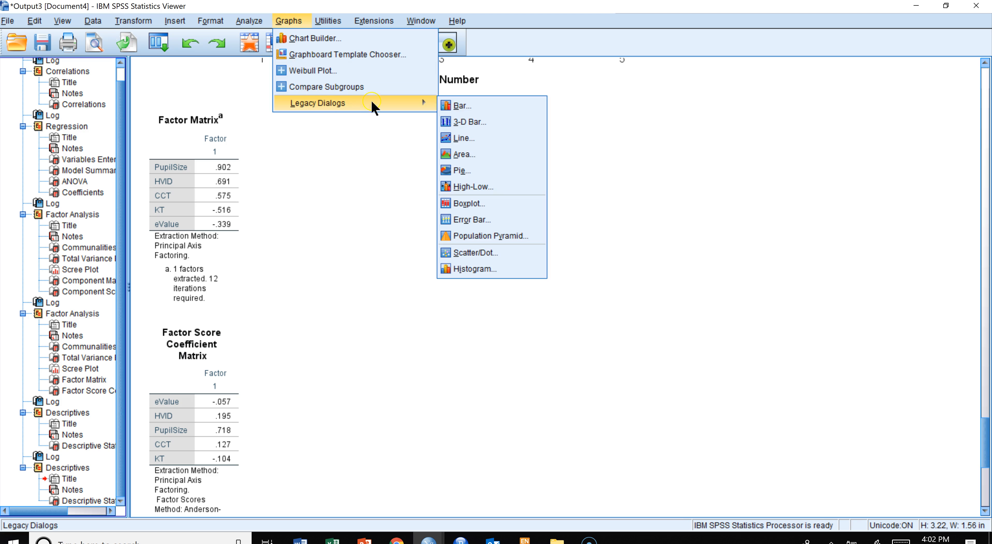
click(468, 253)
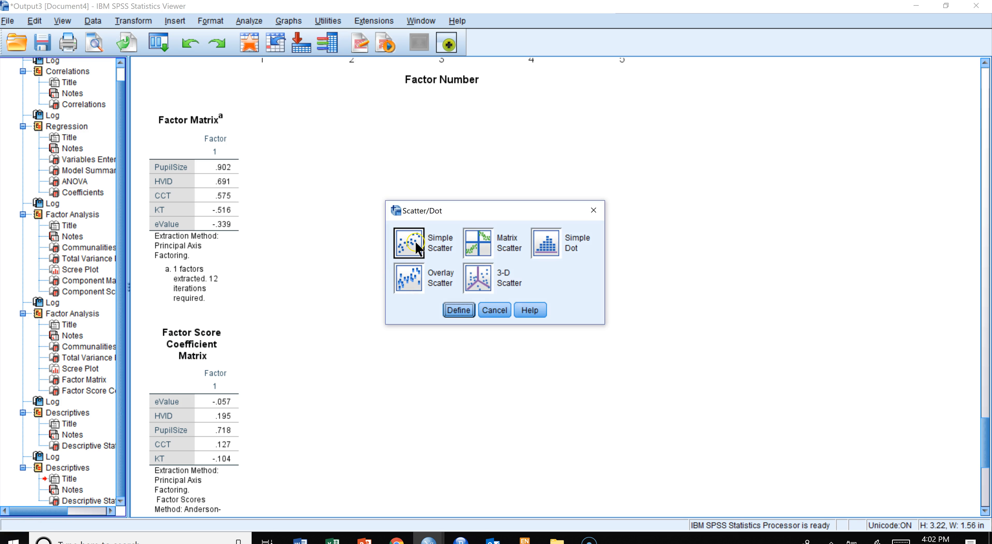
click(404, 241)
click(458, 309)
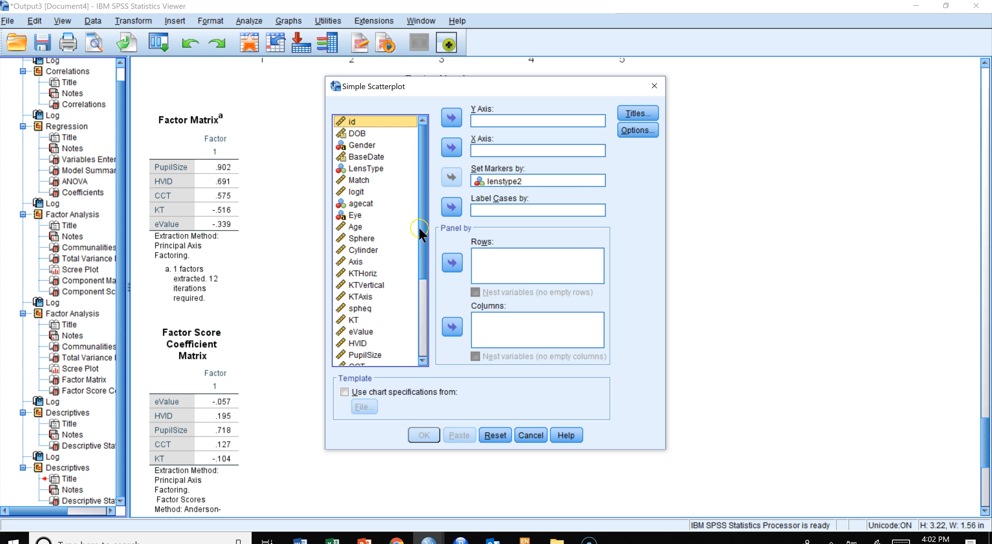
scroll(406, 217, down, 4)
click(377, 359)
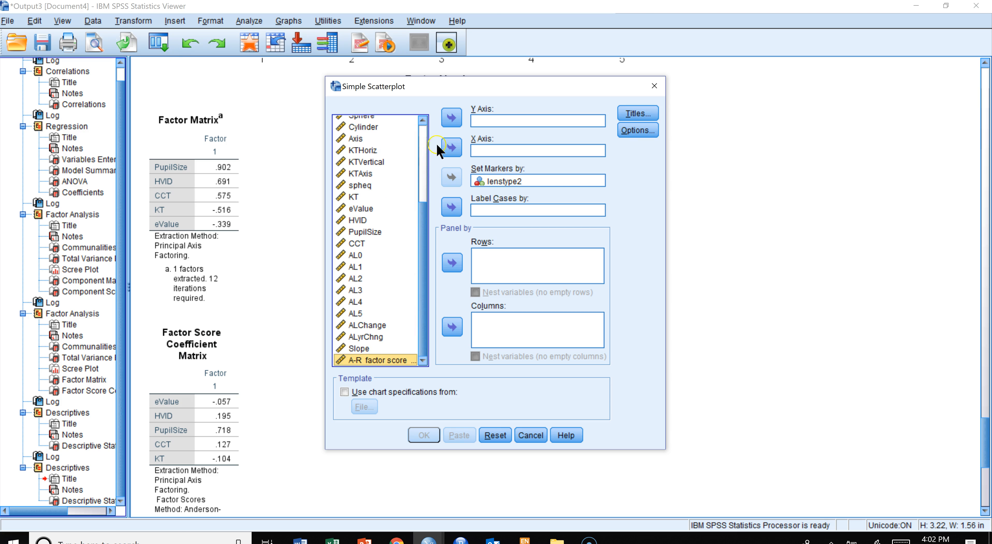
click(451, 148)
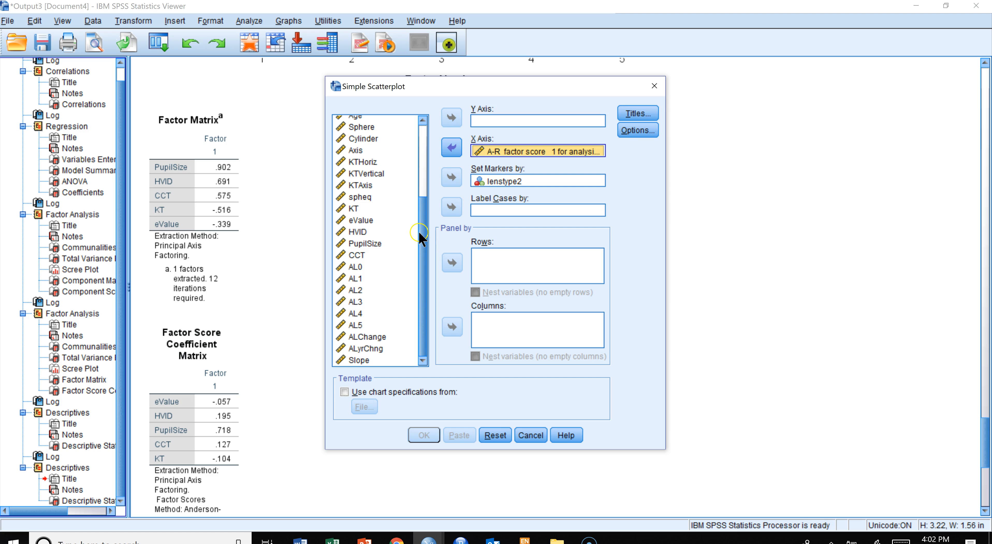
scroll(421, 239, up, 2)
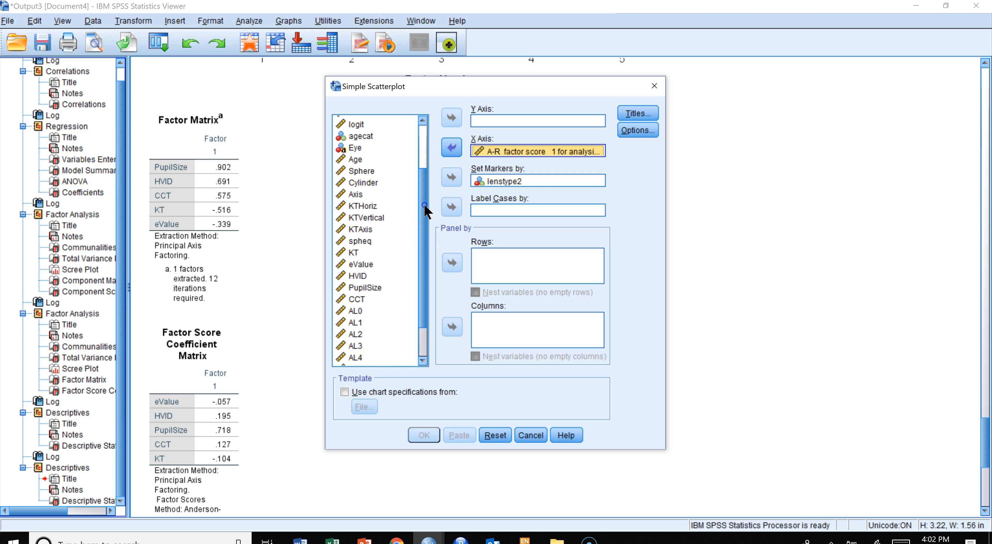
click(365, 287)
click(451, 118)
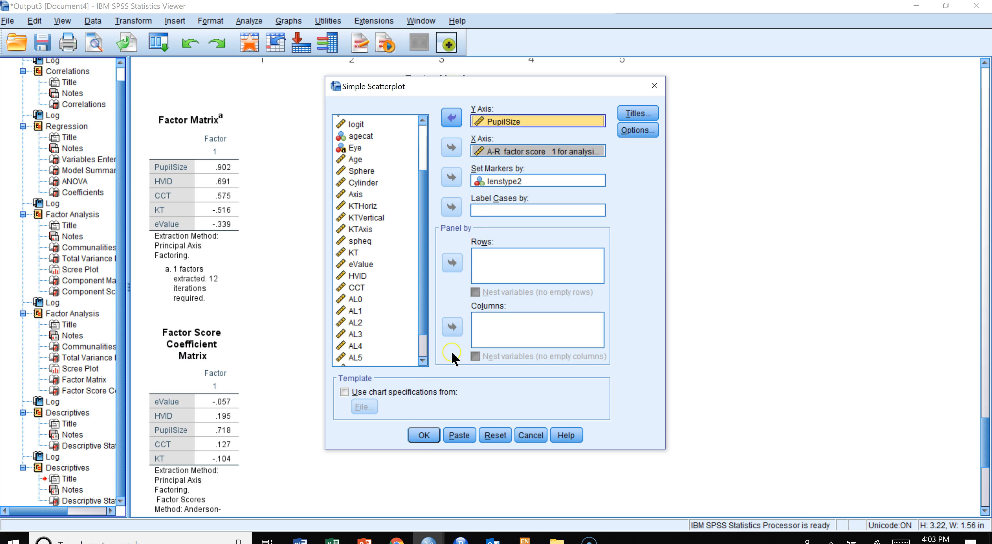
click(422, 434)
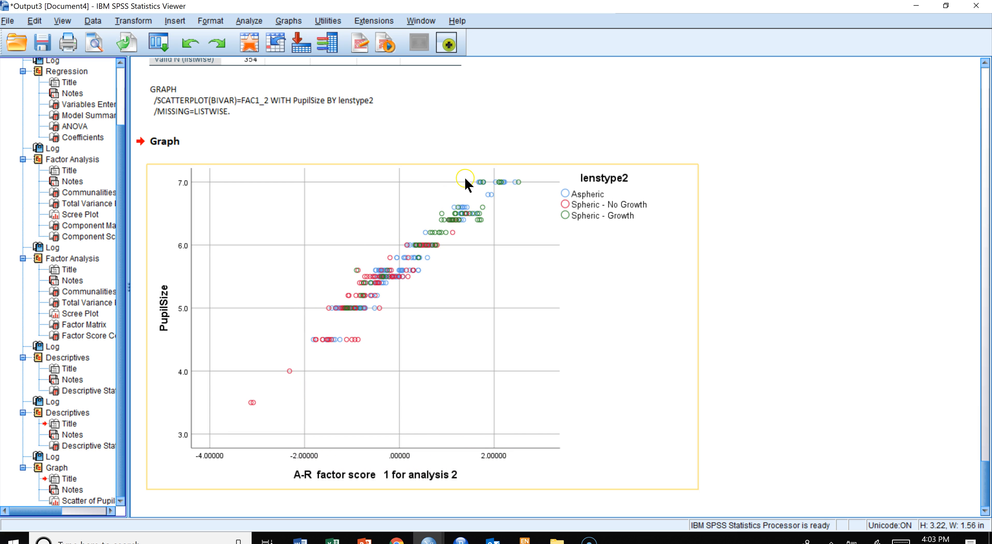
- Open the PupilSize scatterplot in the Chart Editor, then close the editor without changes
double_click(427, 245)
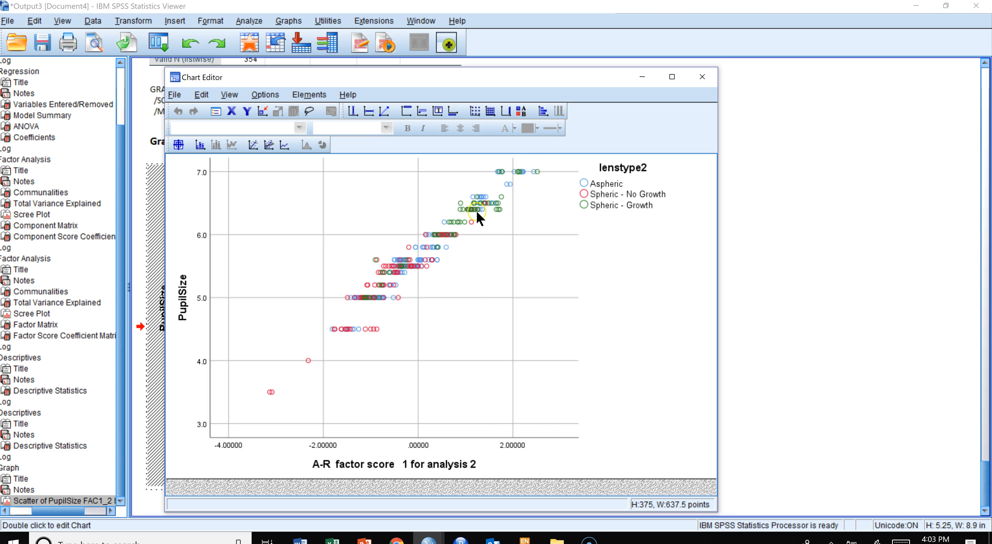
click(699, 74)
click(700, 77)
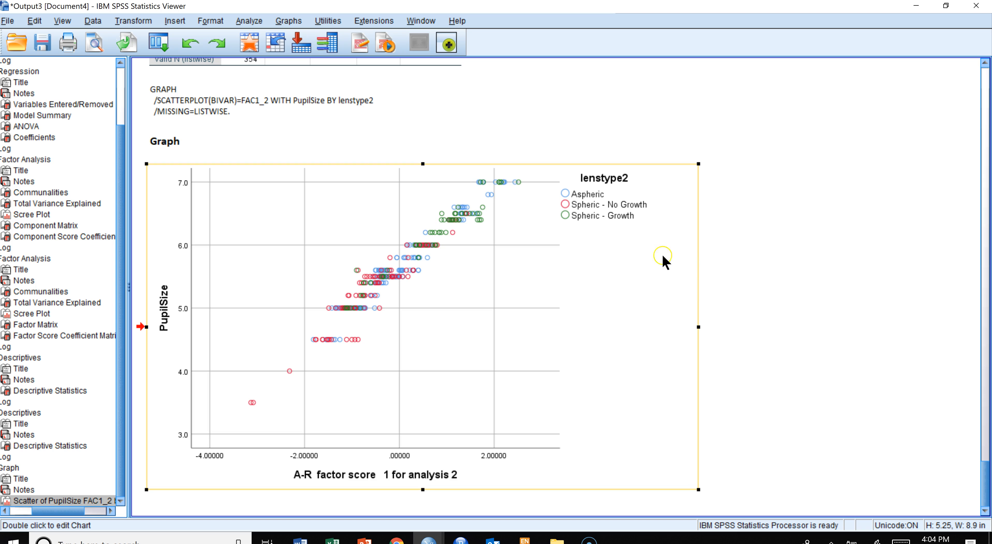
click(311, 337)
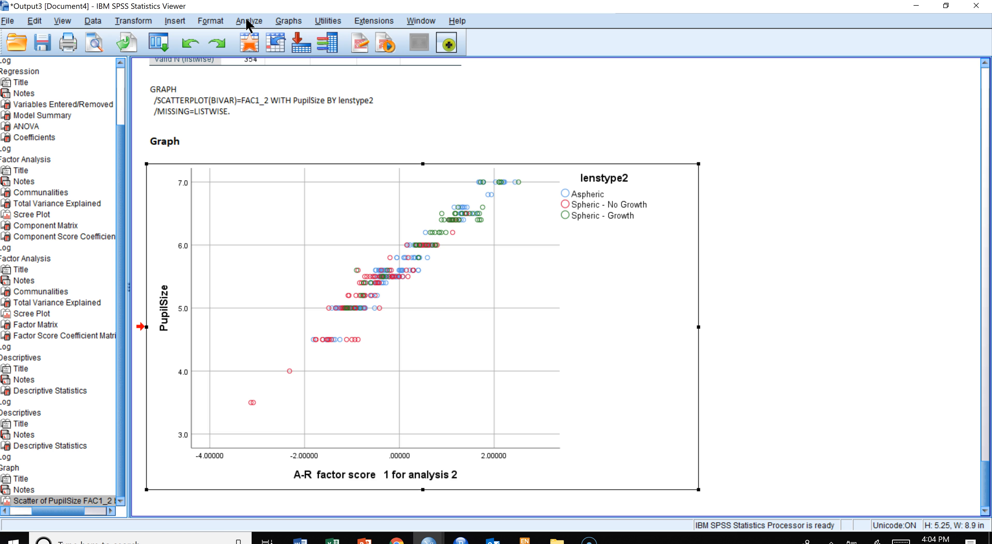
- Create a simple boxplot of the A-R factor score 1 for analysis 2, with lenstype2 as the category axis
click(290, 21)
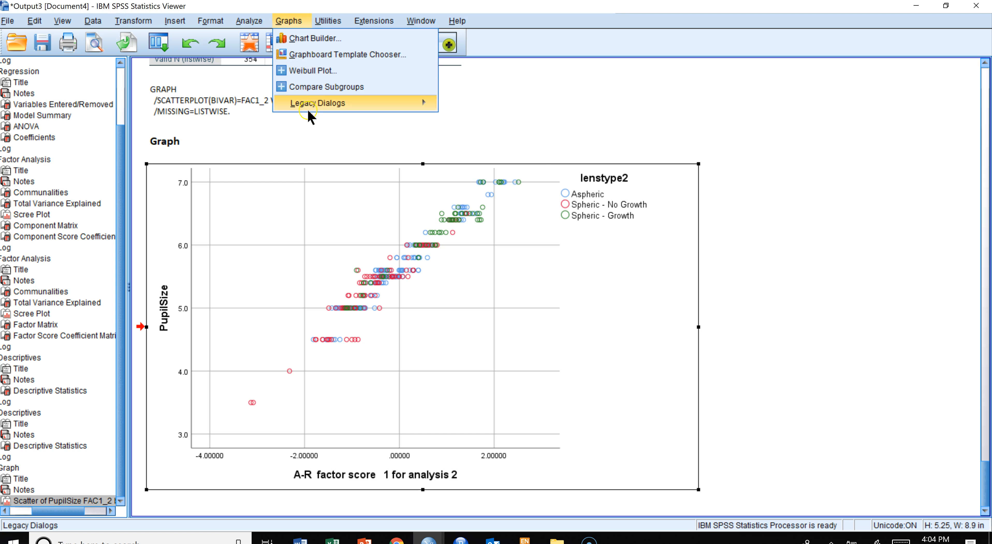
mouse_move(408, 106)
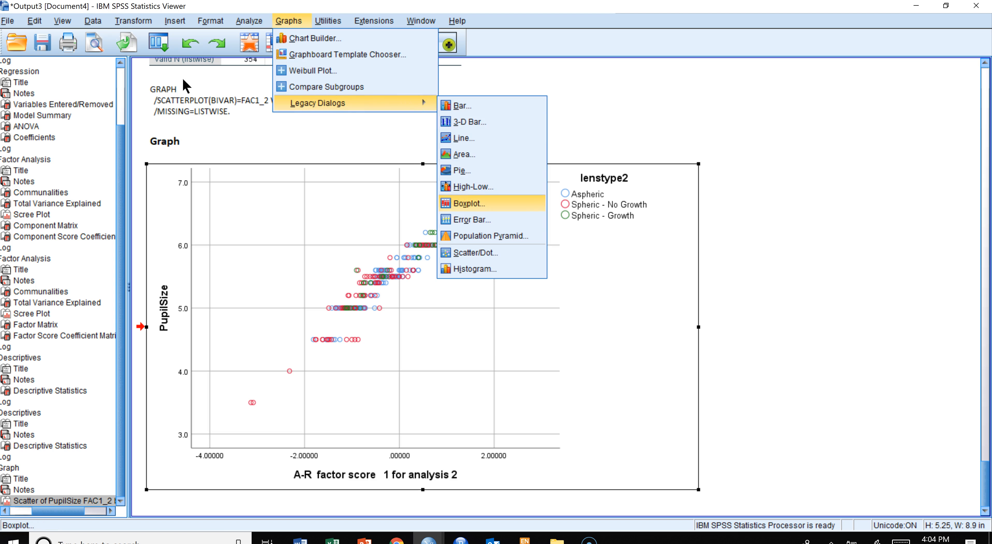
click(464, 204)
click(459, 333)
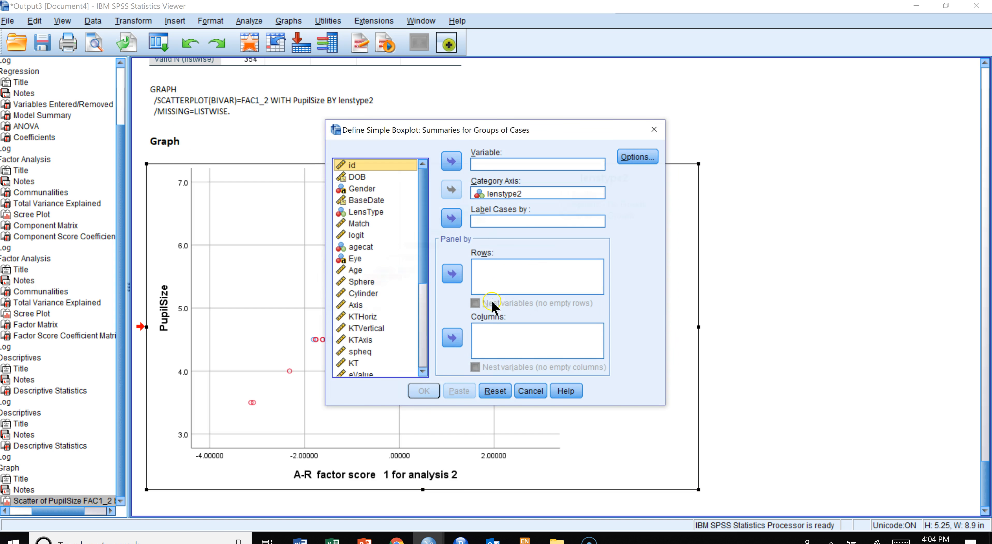
drag(423, 234, 422, 349)
click(389, 371)
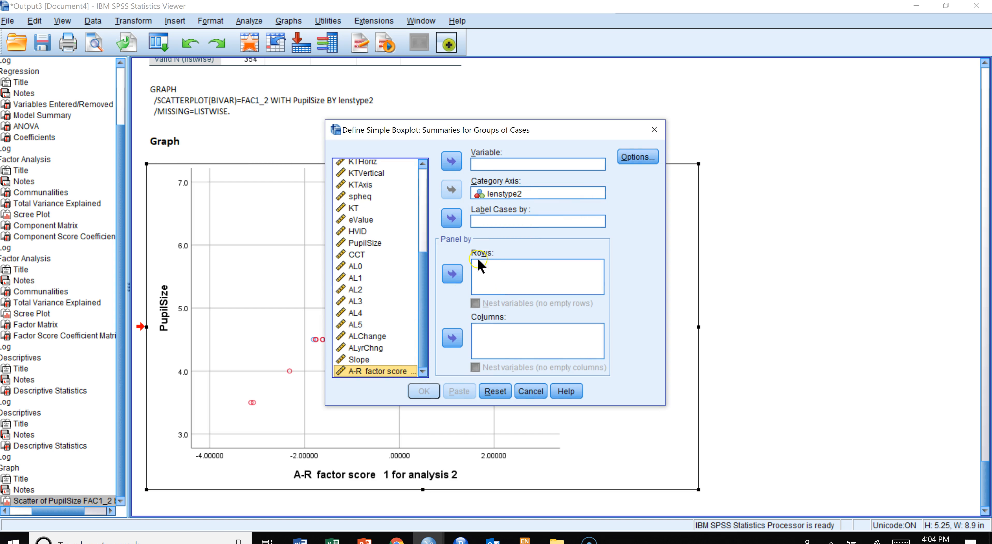
click(451, 161)
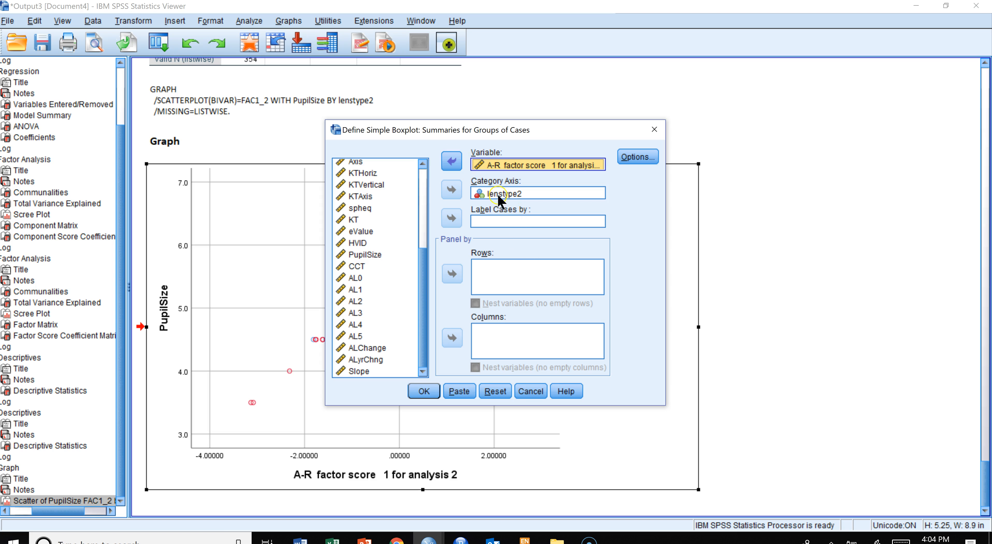
click(422, 391)
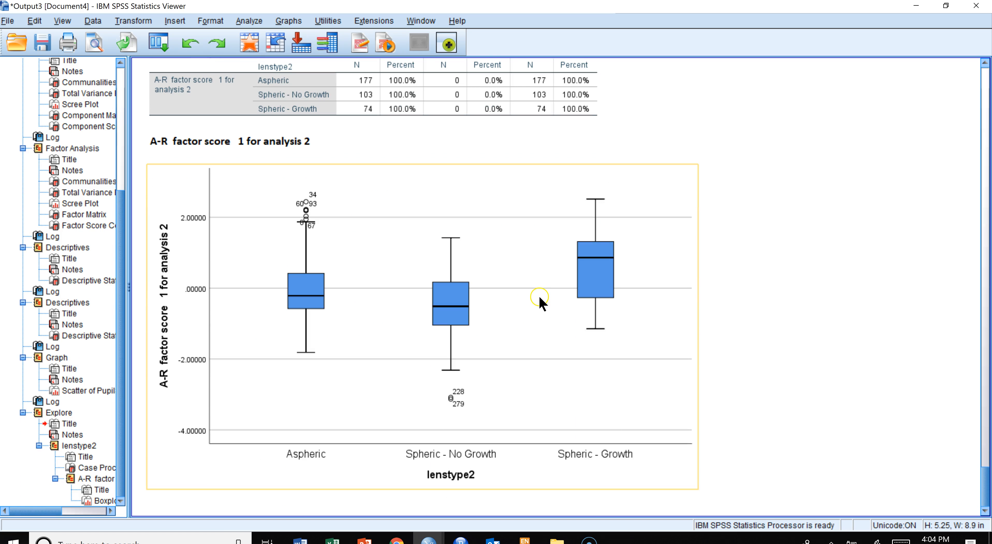
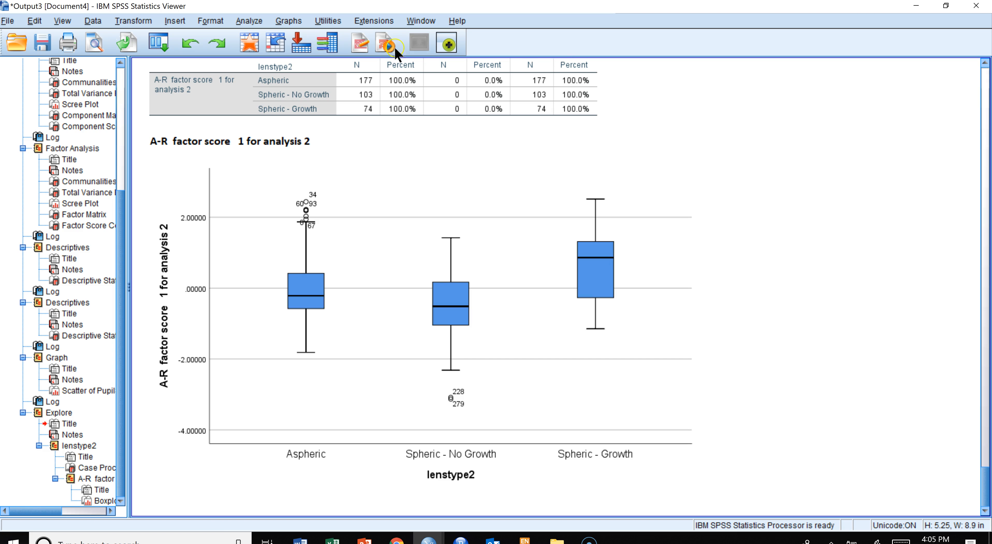
- Create a simple scatterplot with AL5 on the Y axis, the A-R factor score FAC1_2 on the X axis, and markers set by lenstype2
click(298, 22)
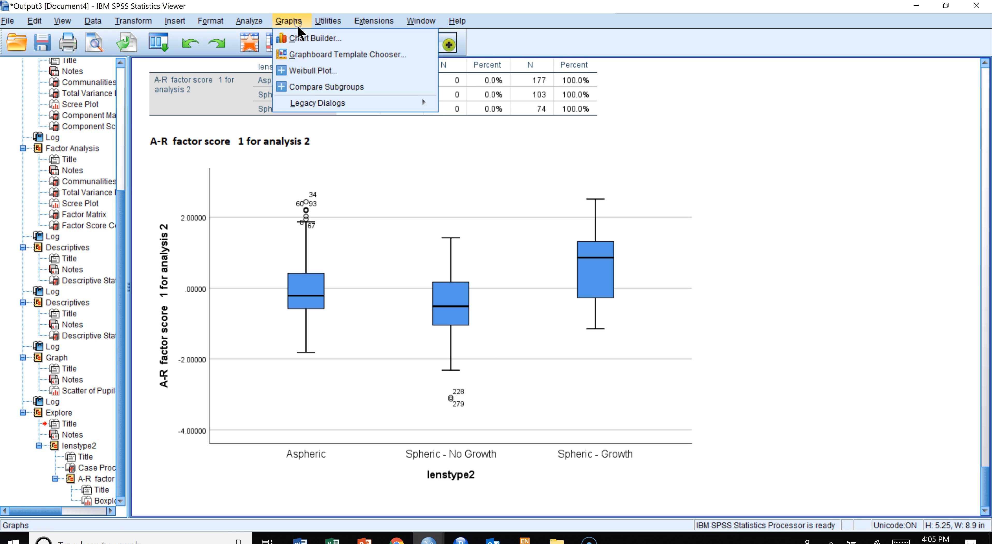
mouse_move(422, 103)
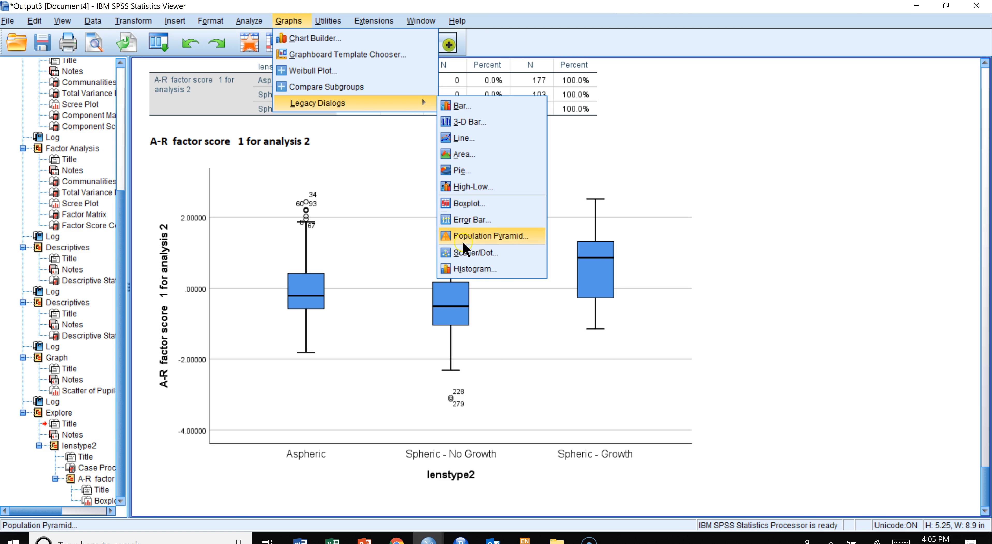
click(464, 253)
click(447, 309)
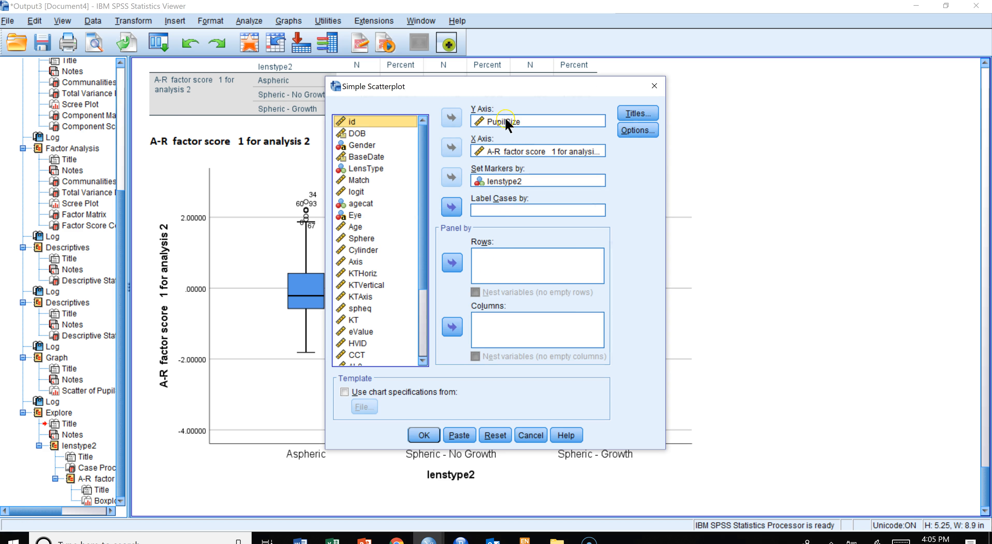
click(481, 122)
click(452, 119)
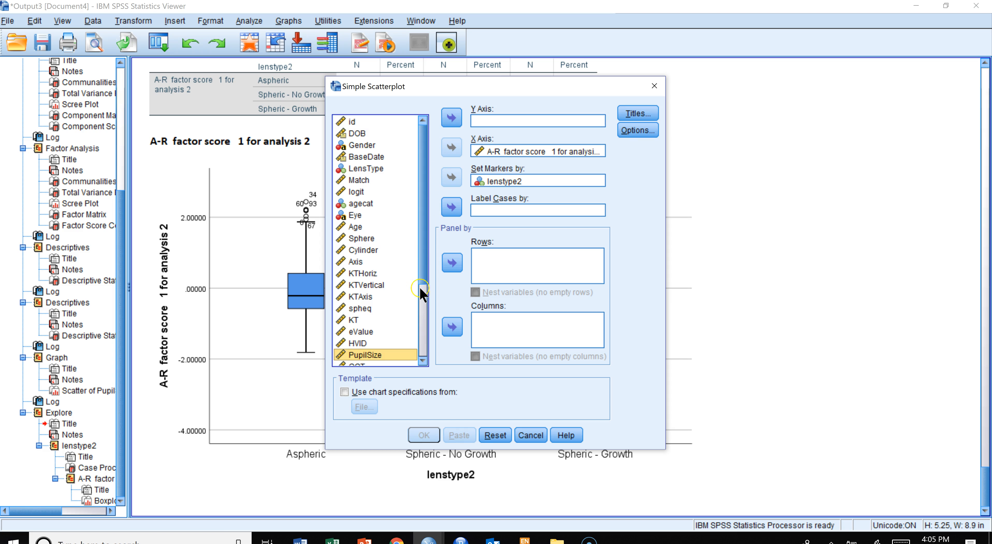
drag(424, 271, 425, 345)
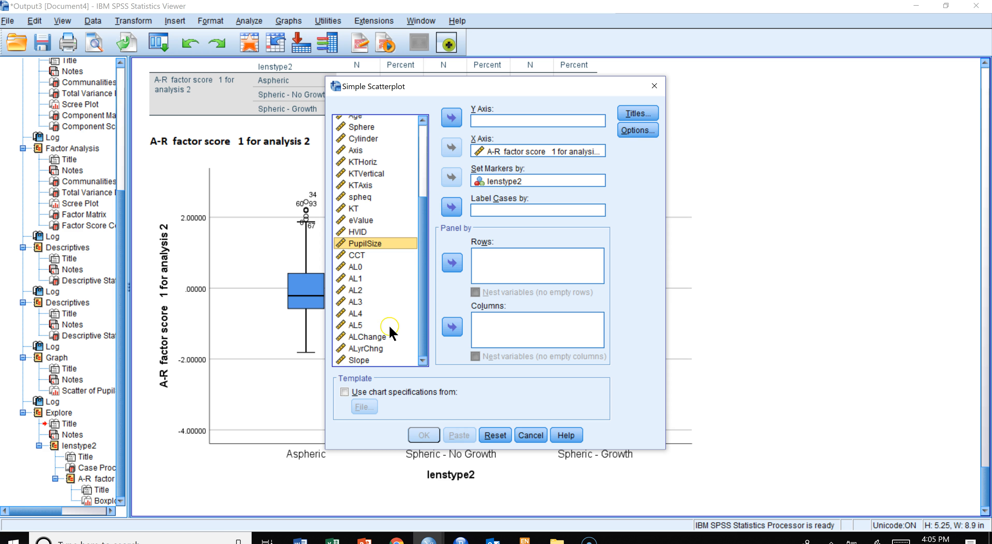
click(366, 325)
click(452, 119)
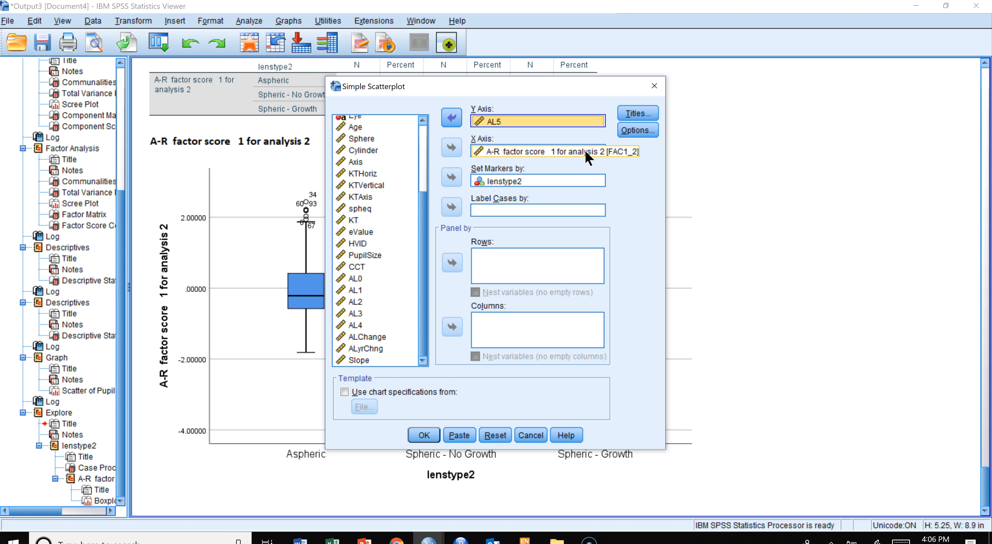
click(497, 114)
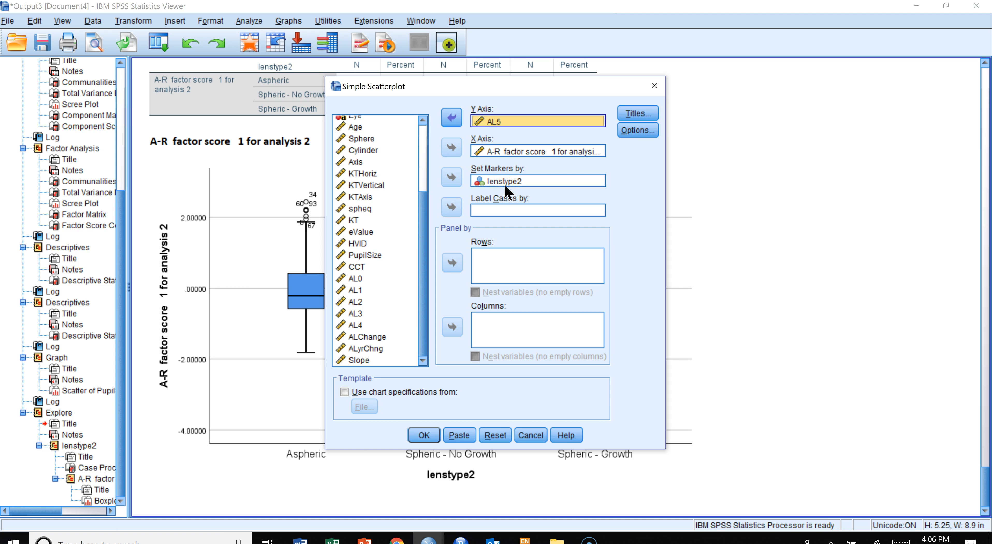
click(496, 182)
click(423, 436)
click(419, 433)
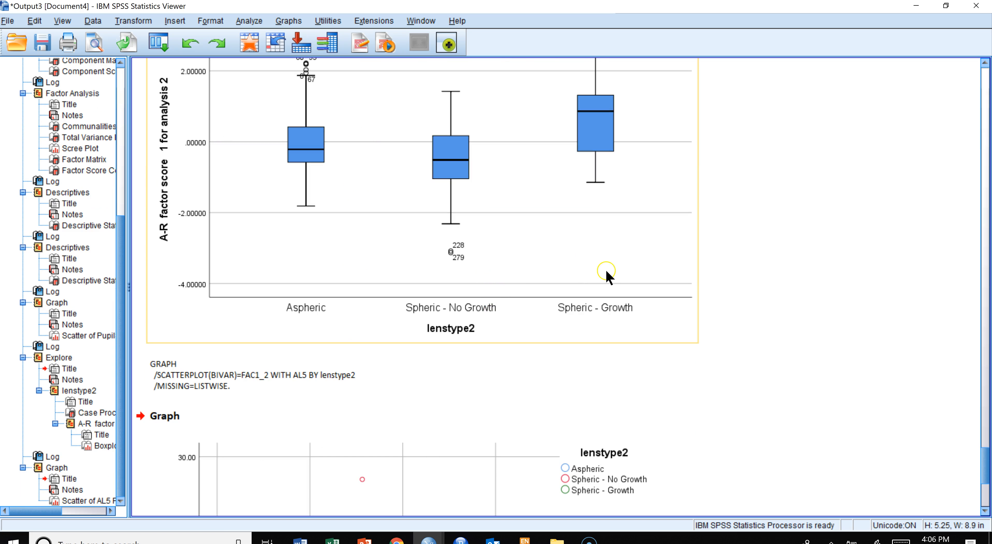
- Add linear fit lines for each lens-type subgroup to the AL5 scatterplot in the Chart Editor, then close the editor
scroll(605, 265, down, 3)
click(605, 265)
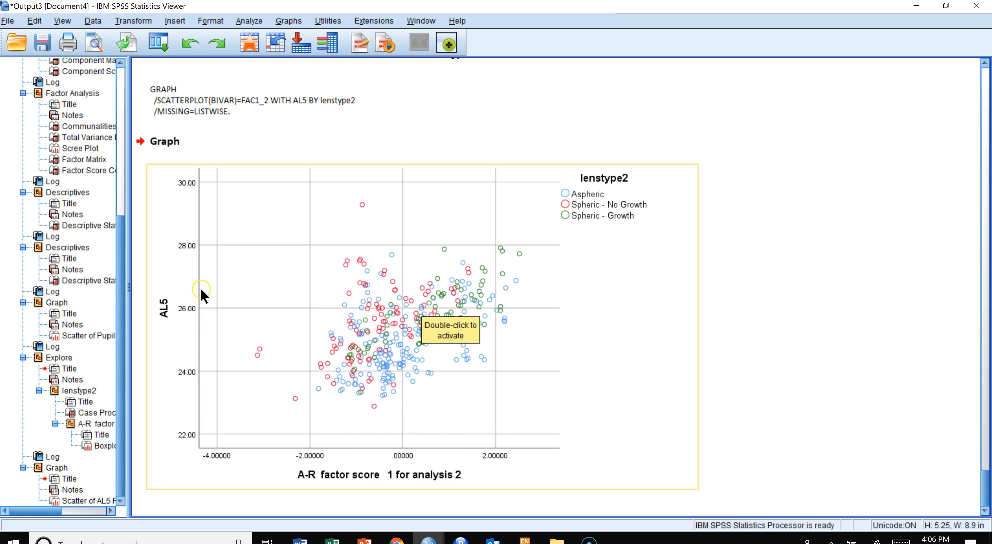
click(171, 81)
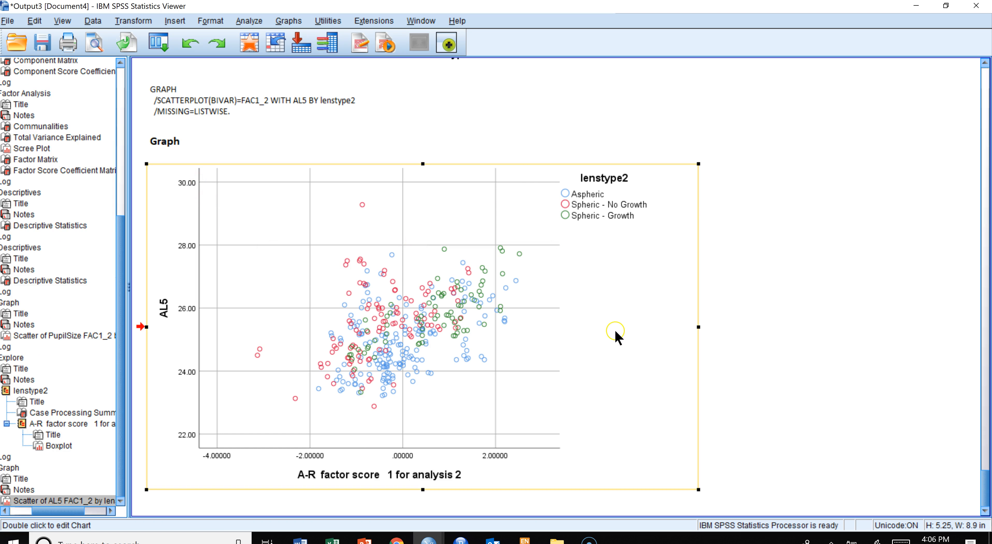
double_click(399, 306)
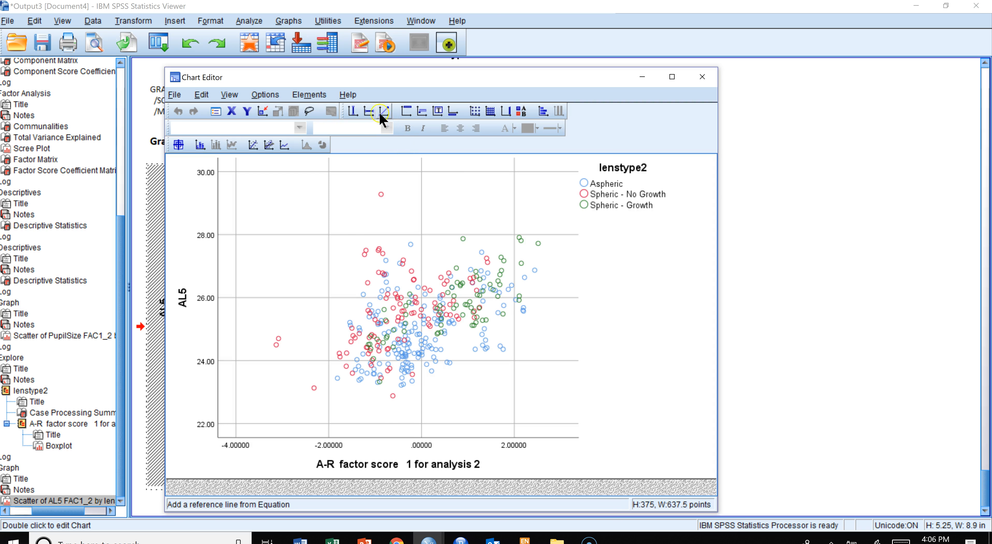
click(269, 145)
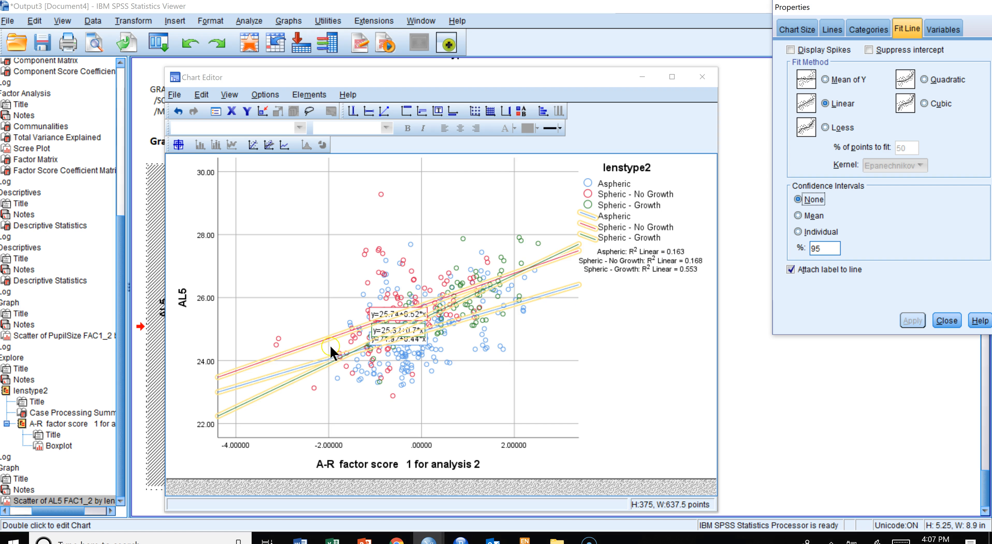
click(605, 306)
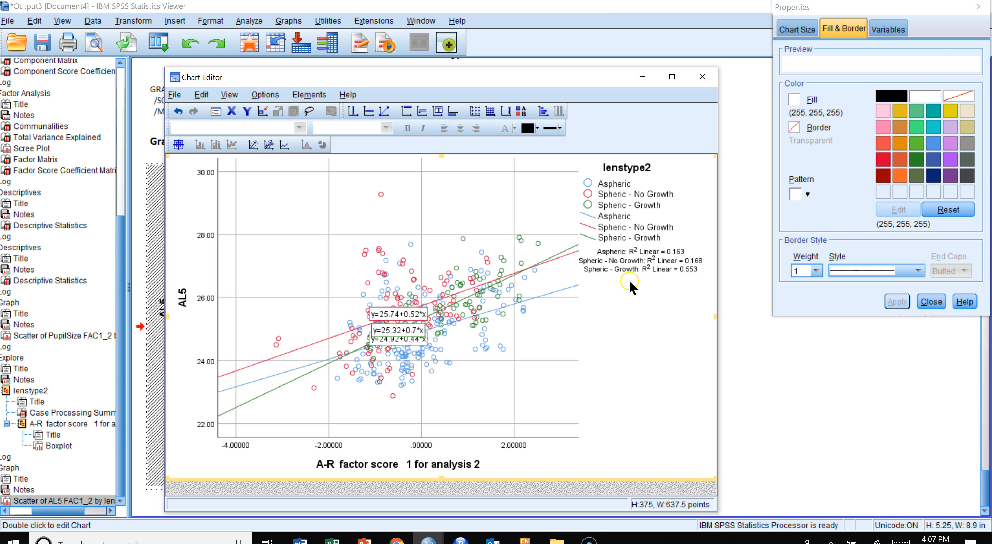
click(676, 250)
click(701, 78)
click(702, 77)
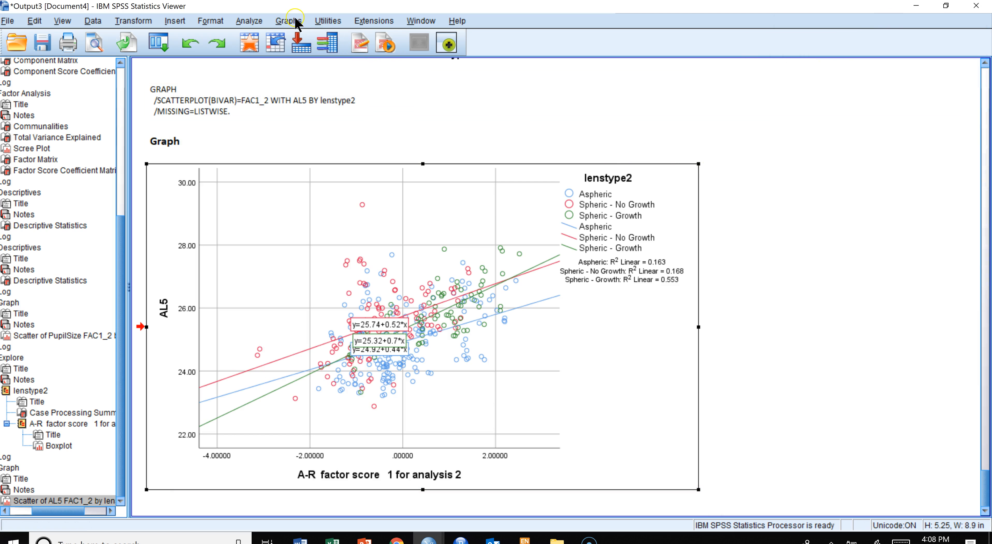
- Create a simple scatterplot of AL5 against AL0 with markers set by lenstype2
click(330, 21)
mouse_move(287, 21)
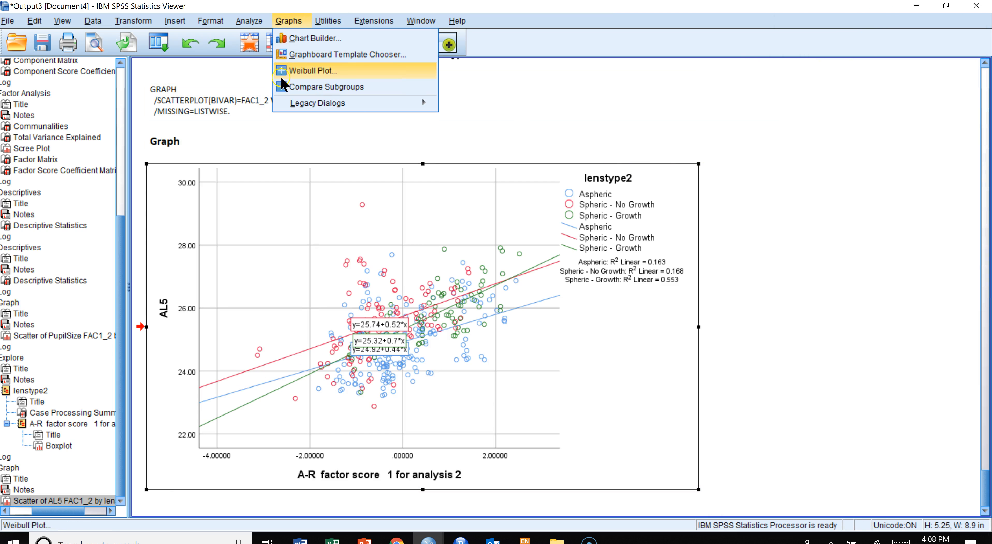
mouse_move(356, 103)
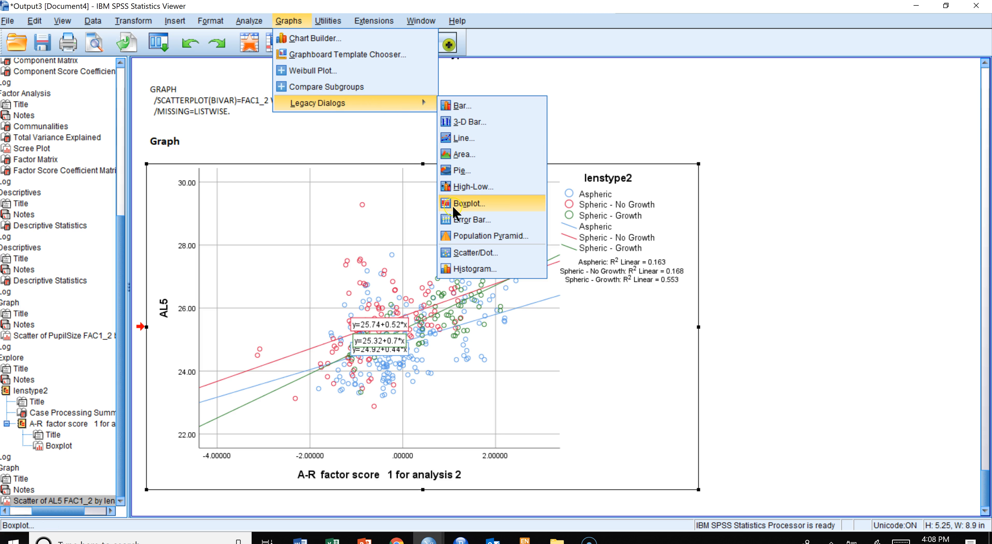
click(454, 251)
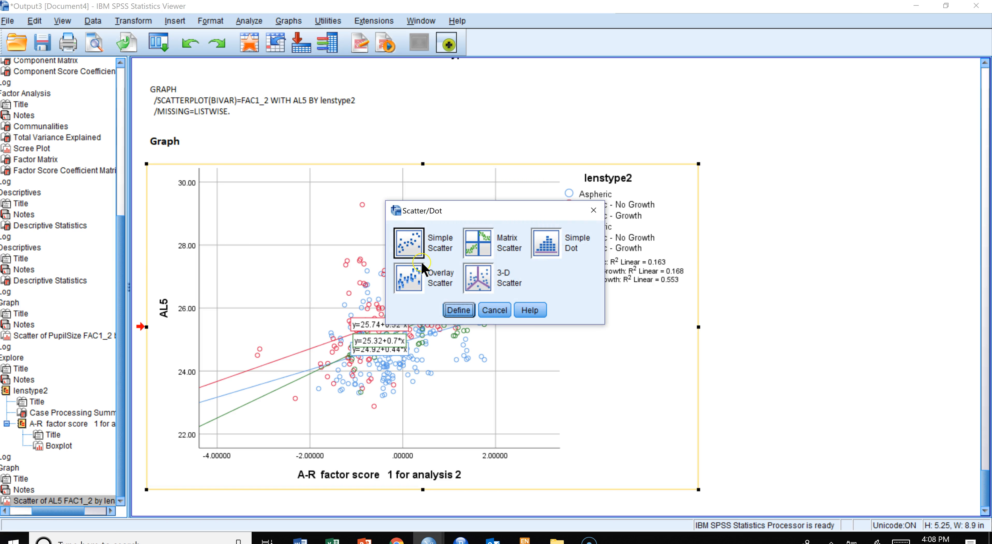
click(456, 310)
click(502, 151)
click(451, 148)
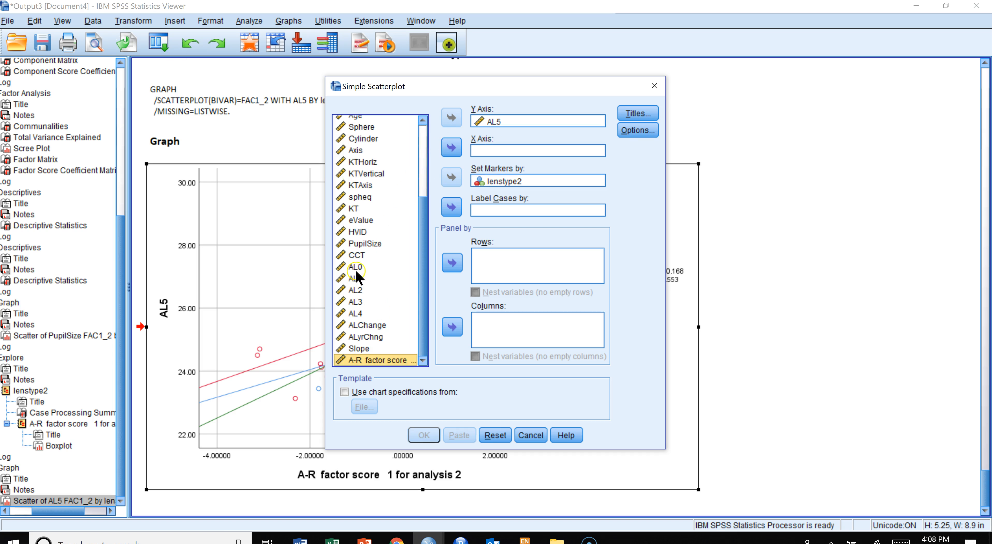
click(356, 268)
click(451, 147)
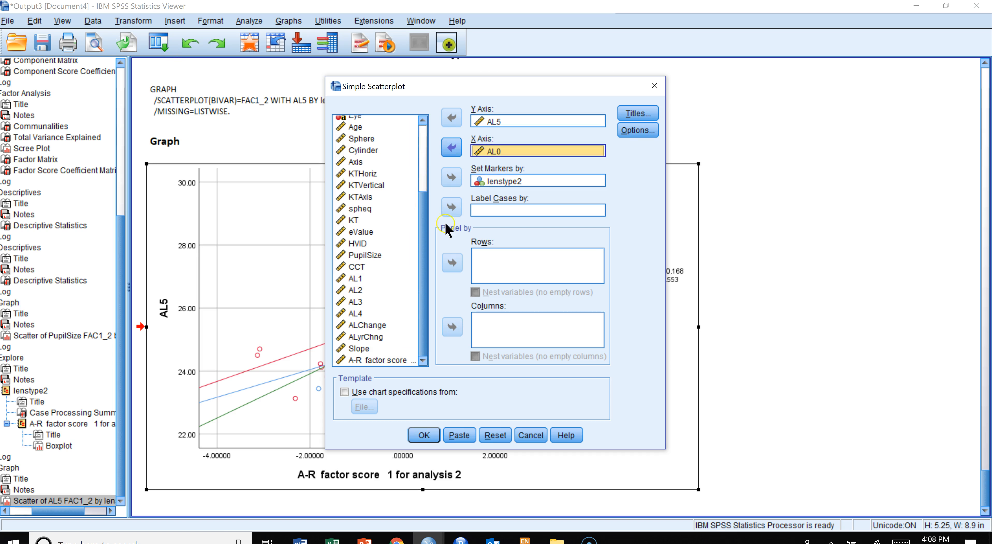
click(422, 435)
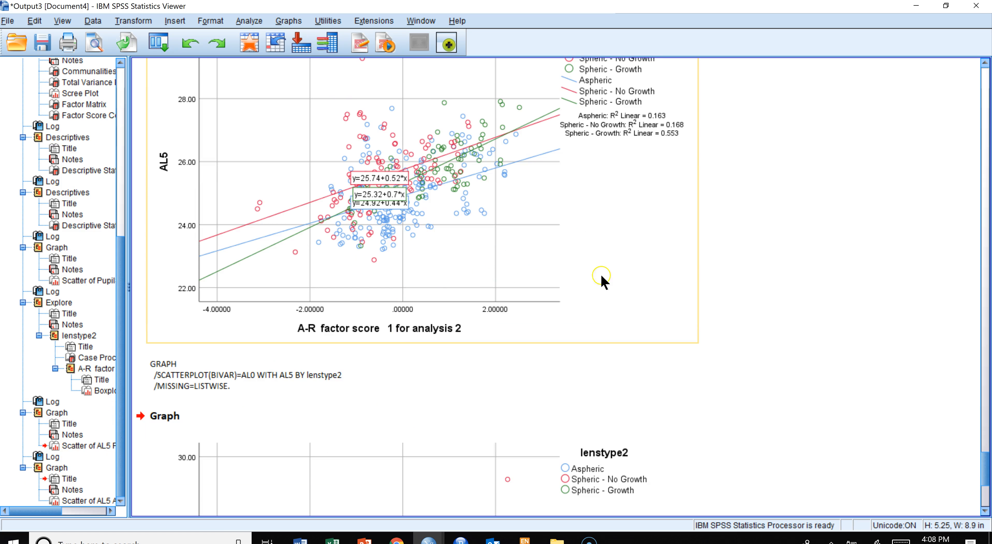
- Compare the AL5 scatterplot against the factor score with the AL5 scatterplot against AL0
scroll(598, 279, down, 6)
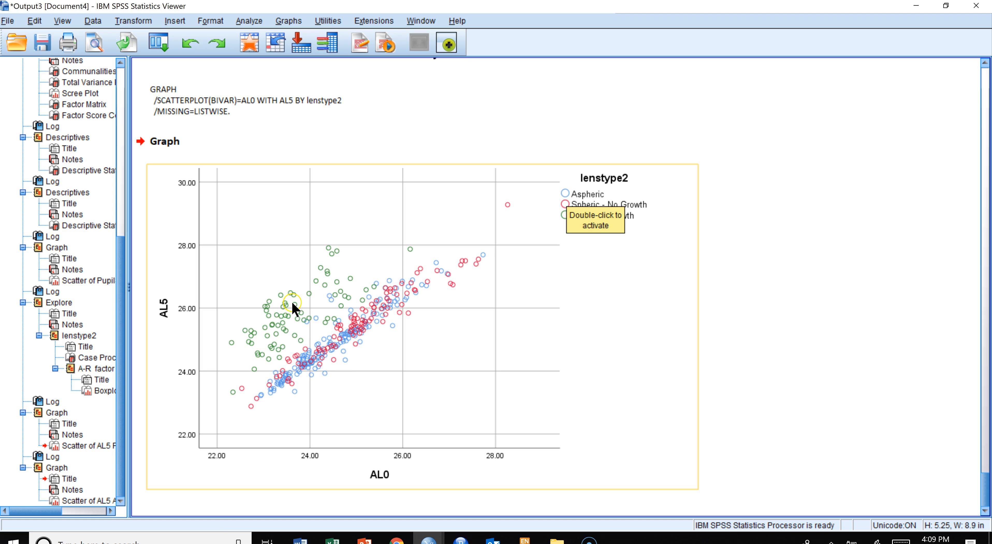
click(301, 326)
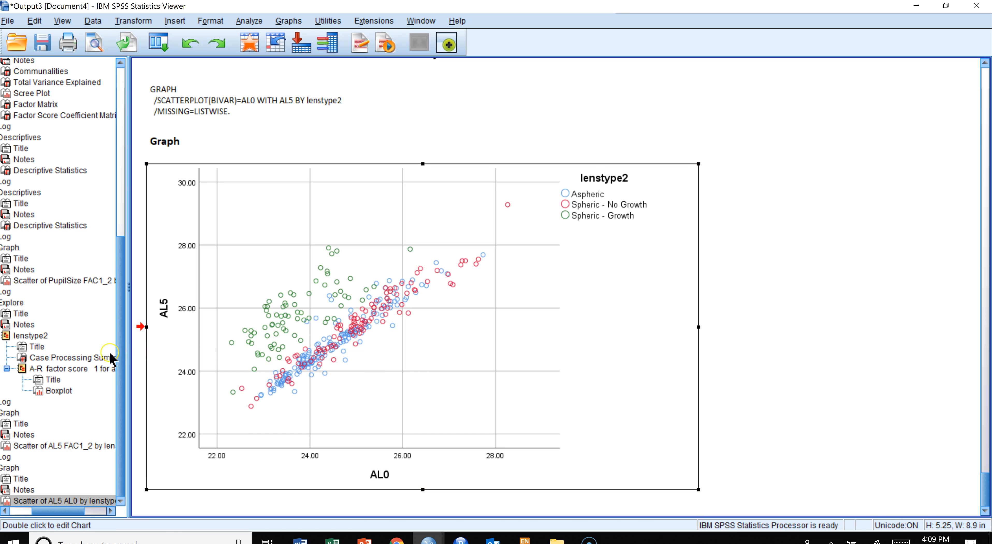
click(54, 446)
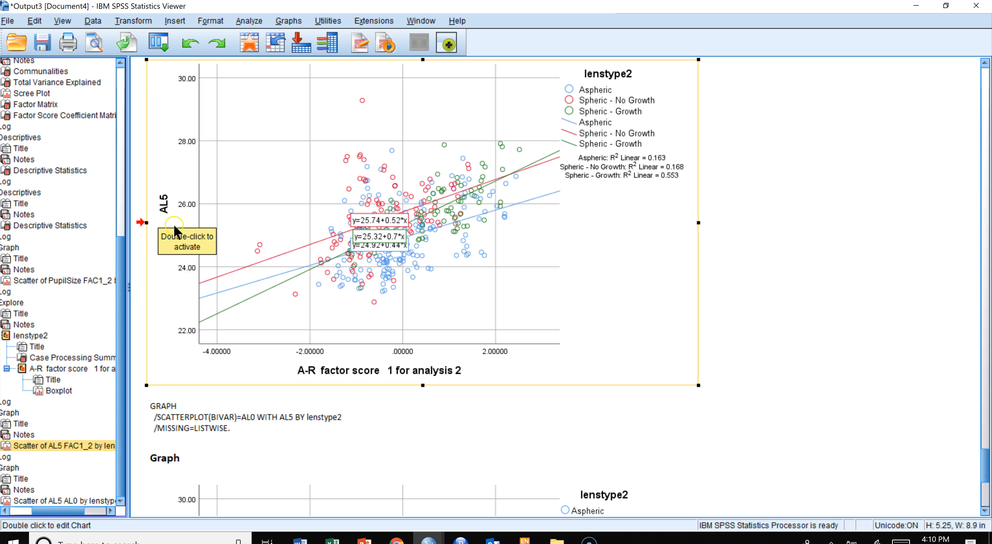
scroll(609, 372, down, 3)
scroll(608, 371, down, 3)
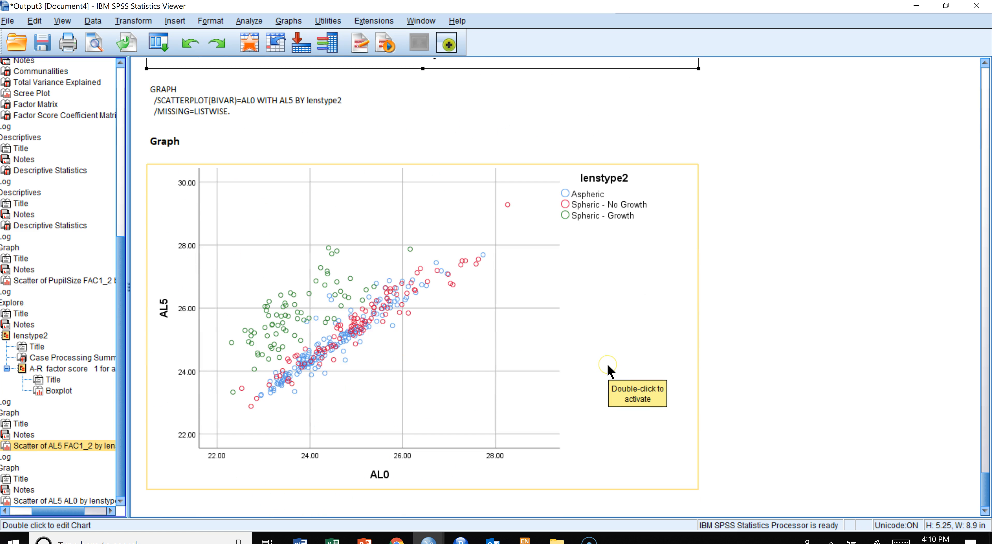
click(406, 351)
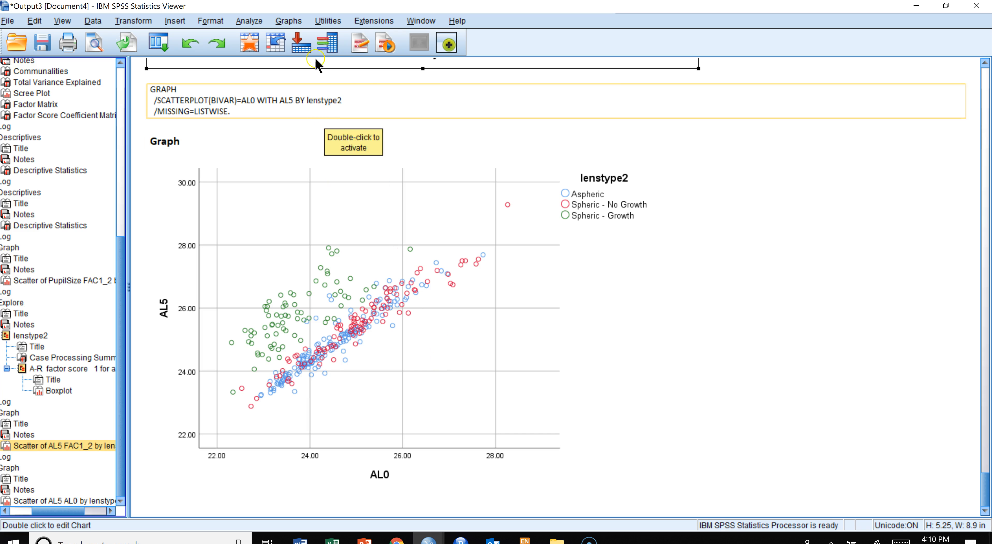
- Open Linear Regression, reset the dialog, and set AL5 as the dependent and AL0 as the independent variable
click(251, 21)
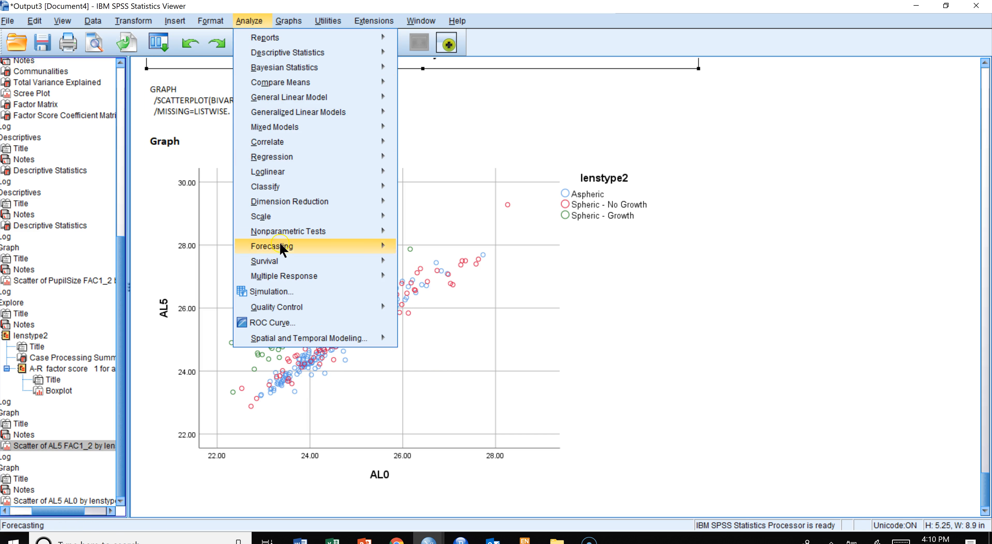
mouse_move(289, 161)
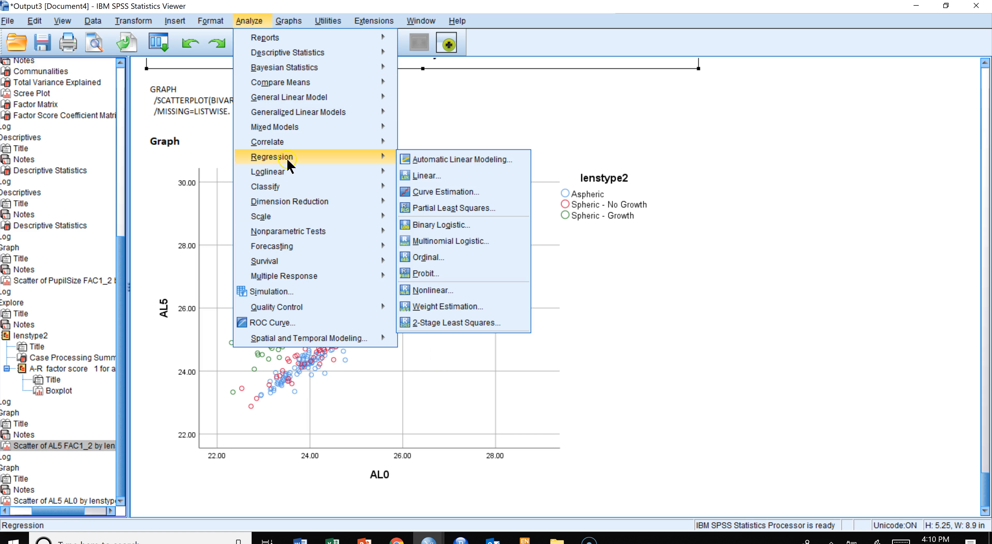
click(433, 176)
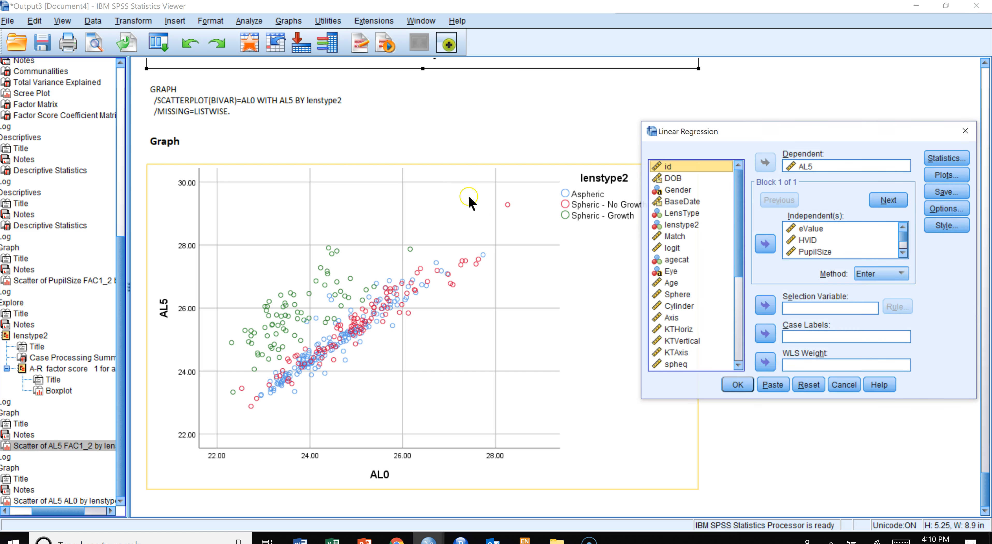
click(806, 166)
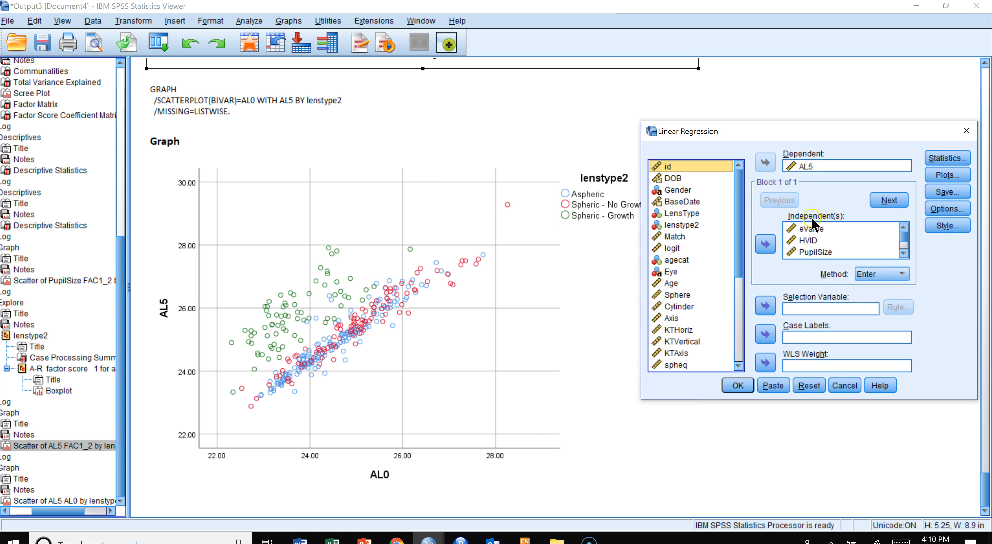
click(808, 229)
scroll(809, 243, down, 2)
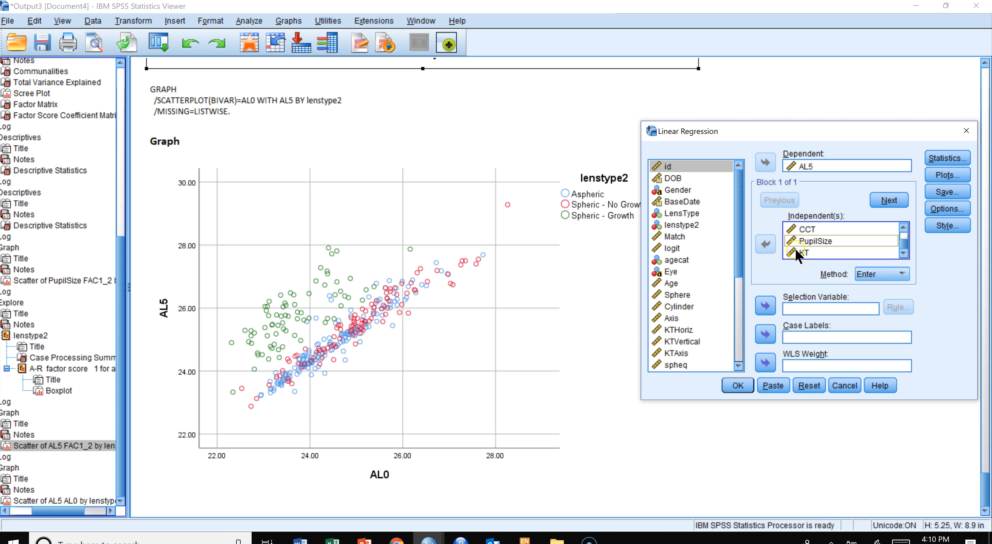
click(809, 385)
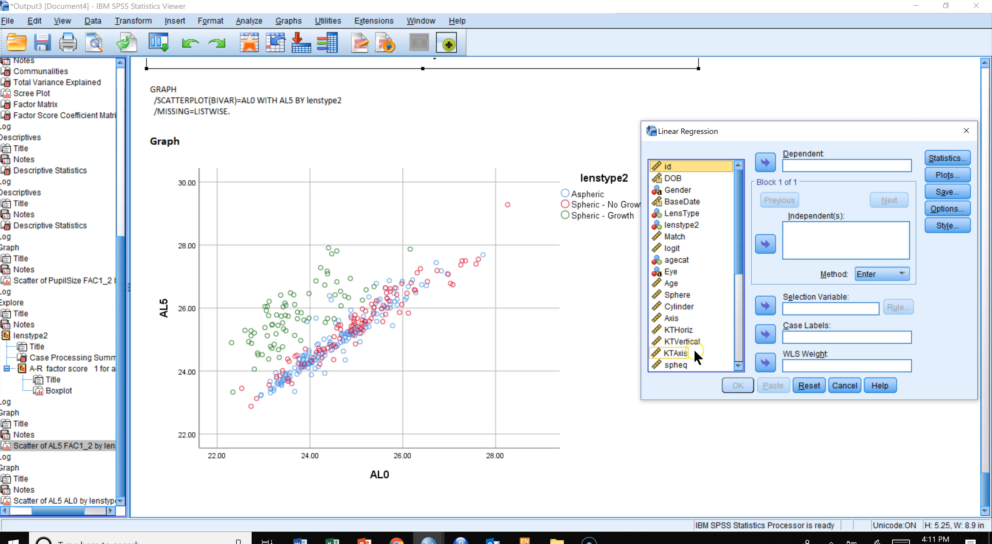
scroll(689, 345, down, 2)
scroll(693, 345, down, 3)
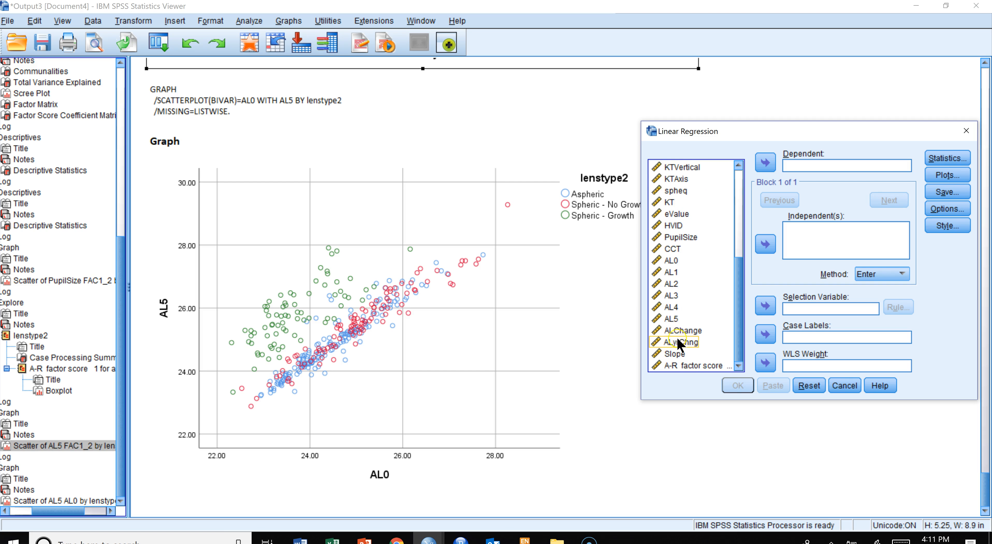
click(765, 162)
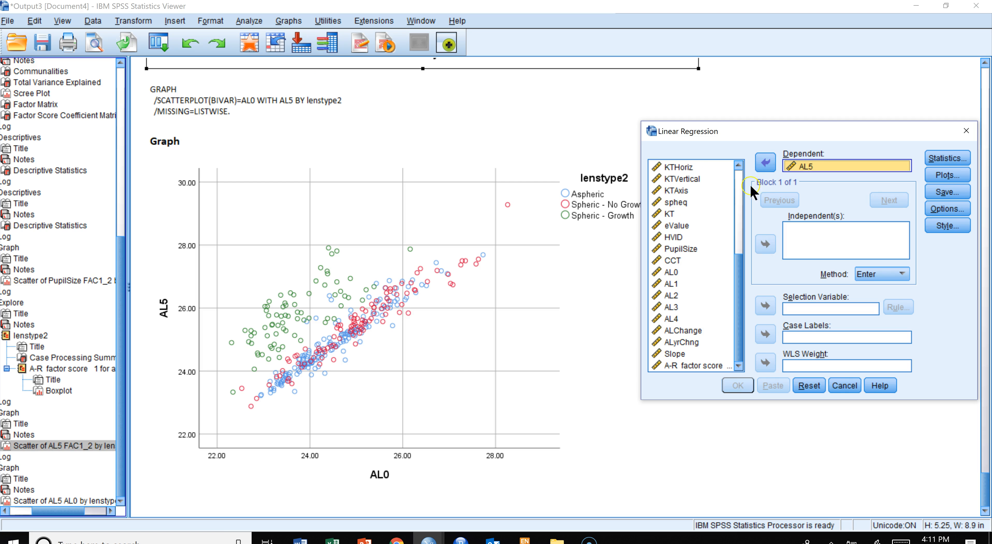
click(674, 275)
click(764, 242)
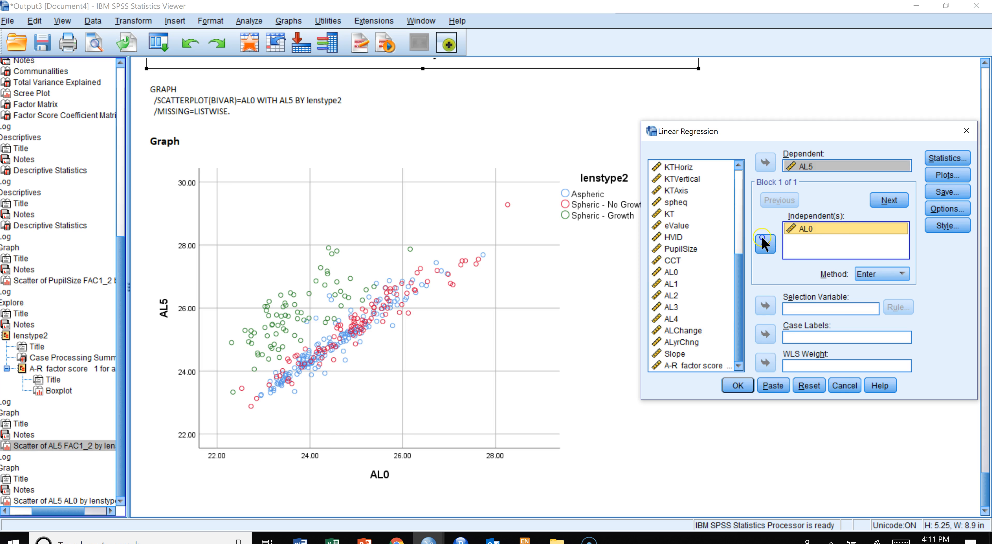
- Save unstandardized residuals from the regression of AL5 on AL0 and run the regression
click(944, 189)
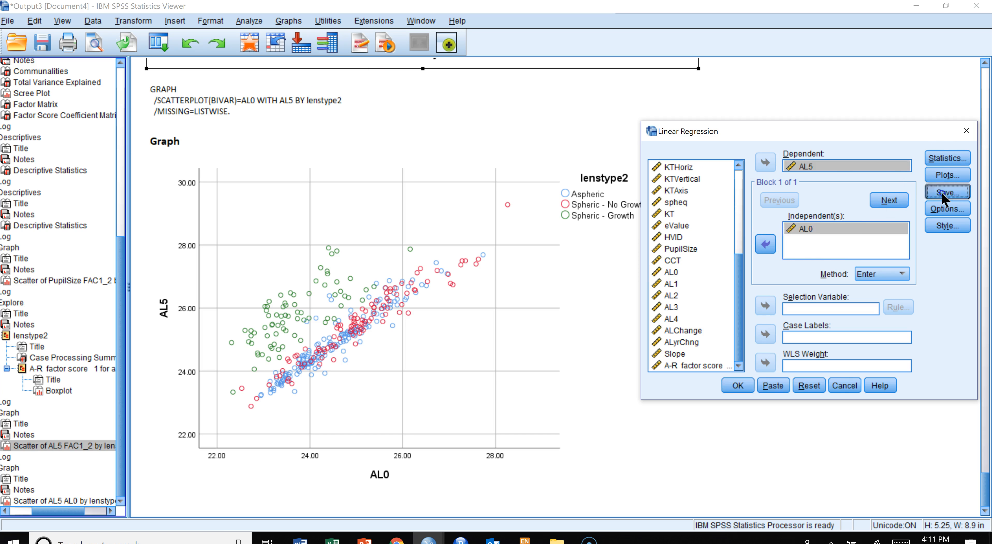
click(832, 114)
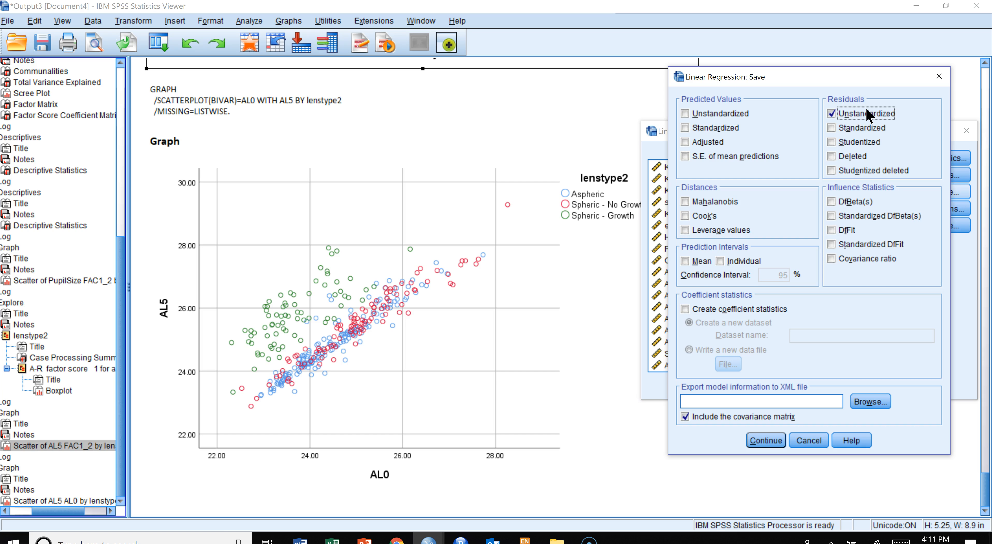
click(851, 103)
click(766, 440)
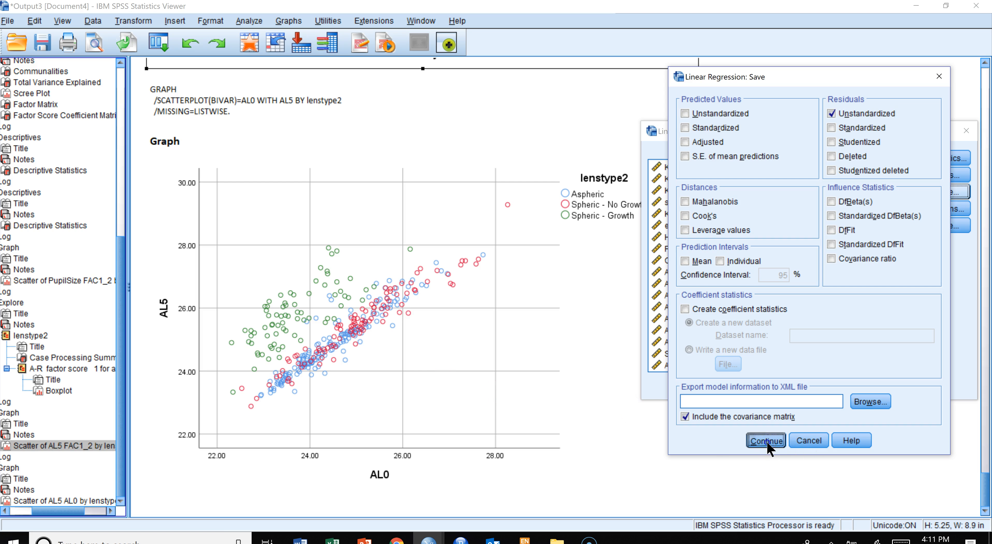
click(738, 386)
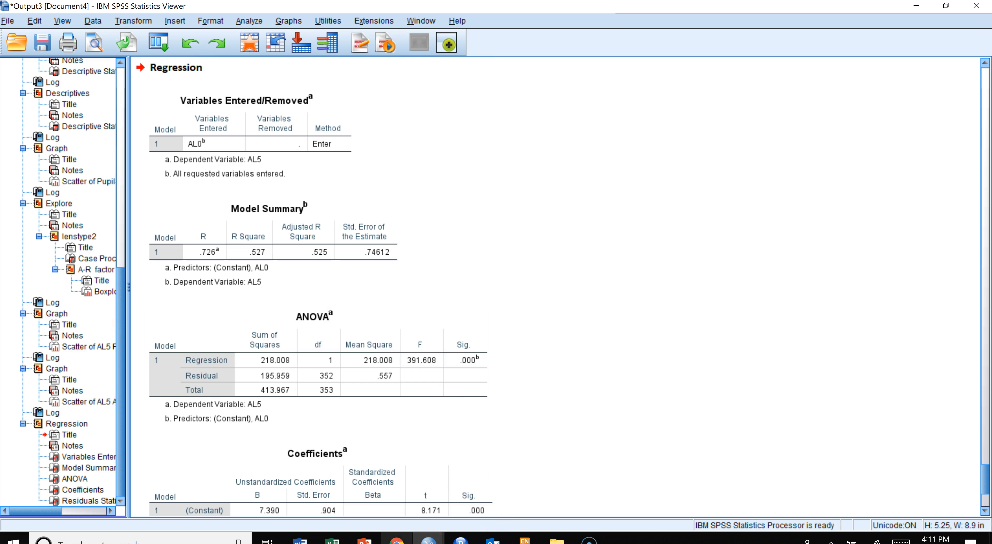
- Inspect the new residual column in the data editor alongside the AL5 versus AL0 scatterplot and regression syntax
click(428, 539)
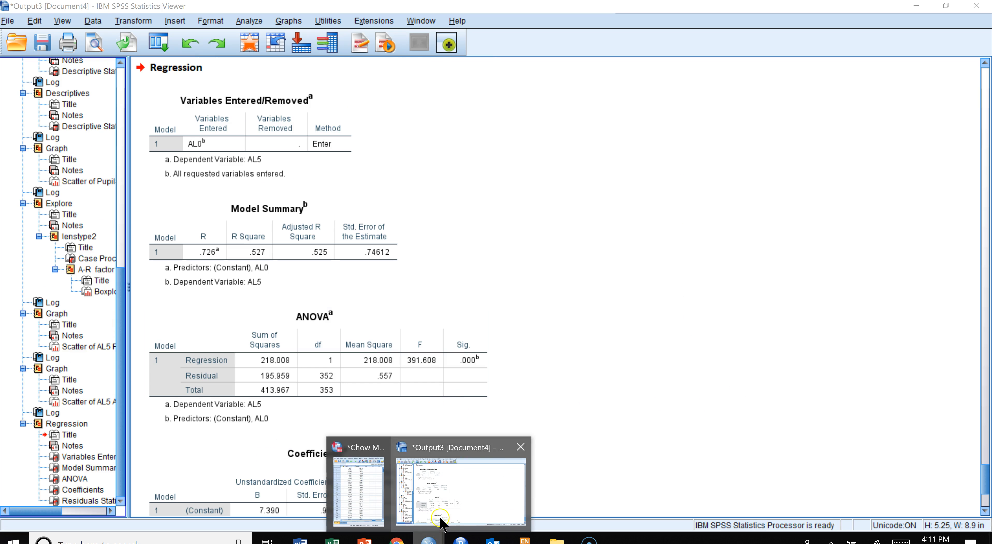
click(376, 499)
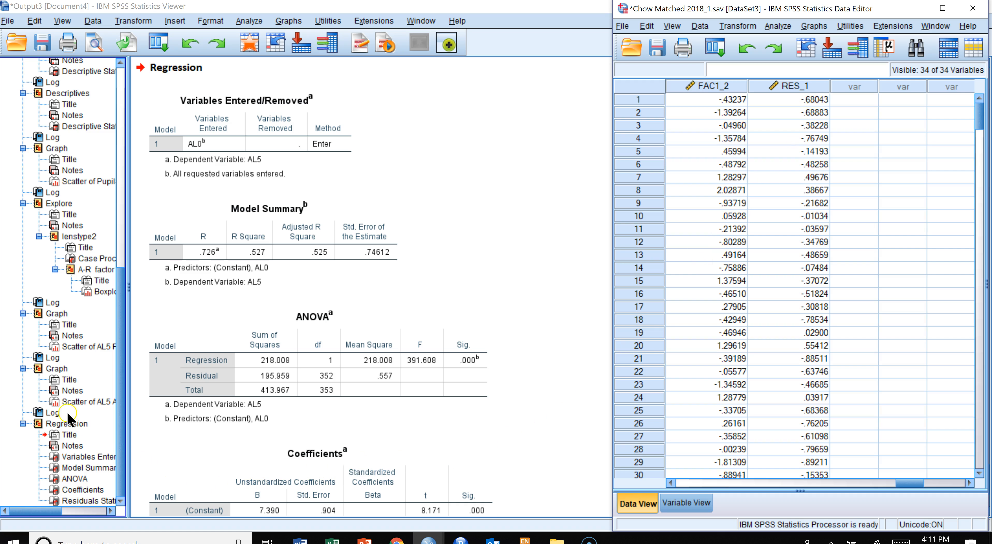
click(66, 401)
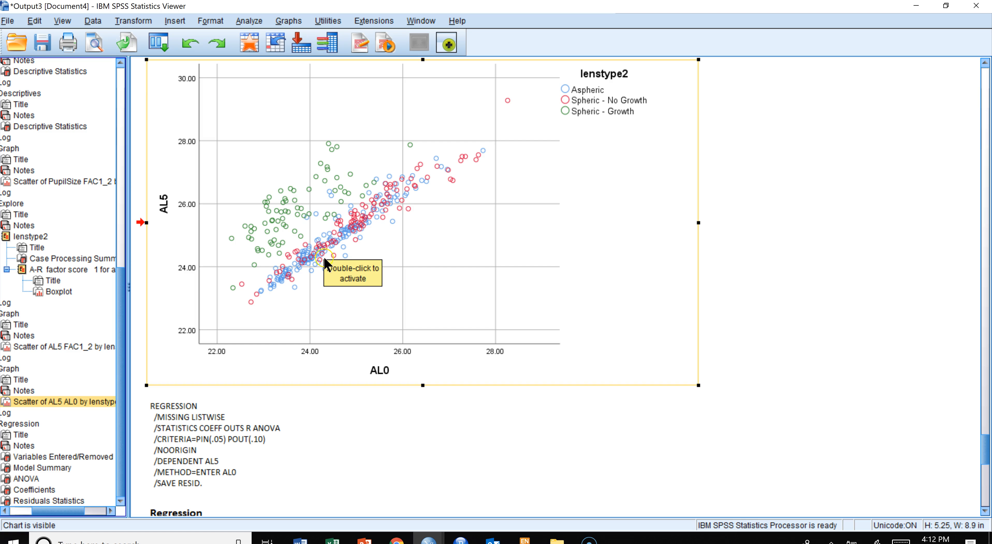
click(325, 470)
click(473, 460)
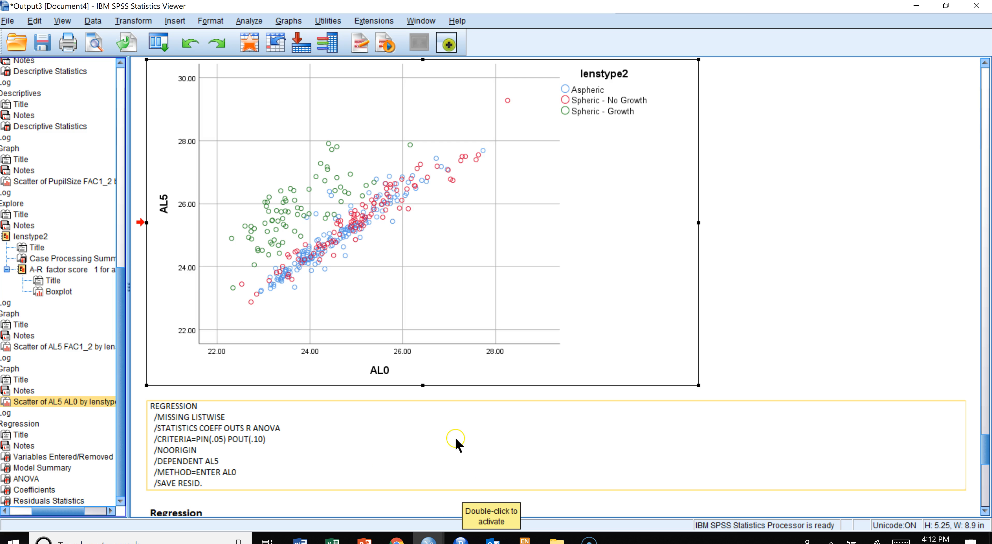
click(413, 215)
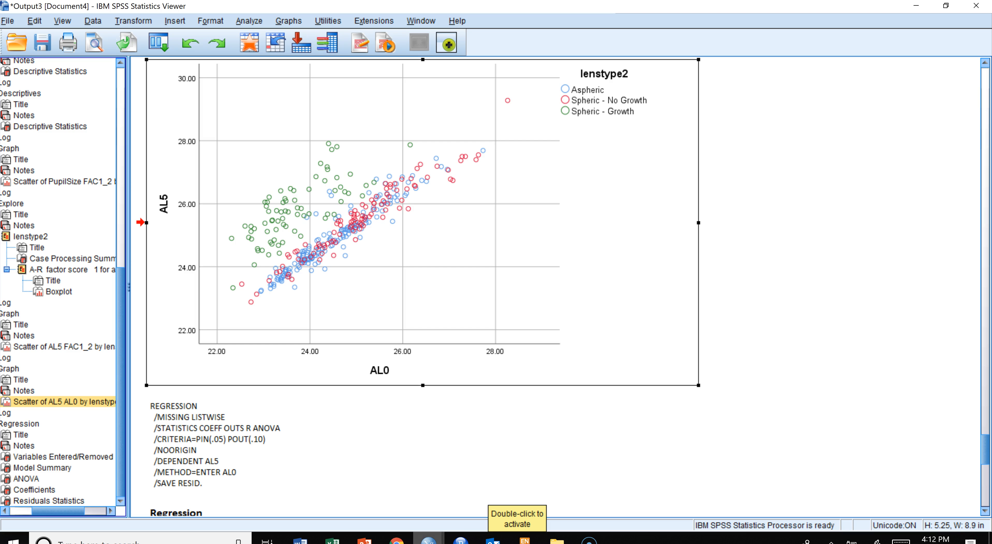
click(429, 539)
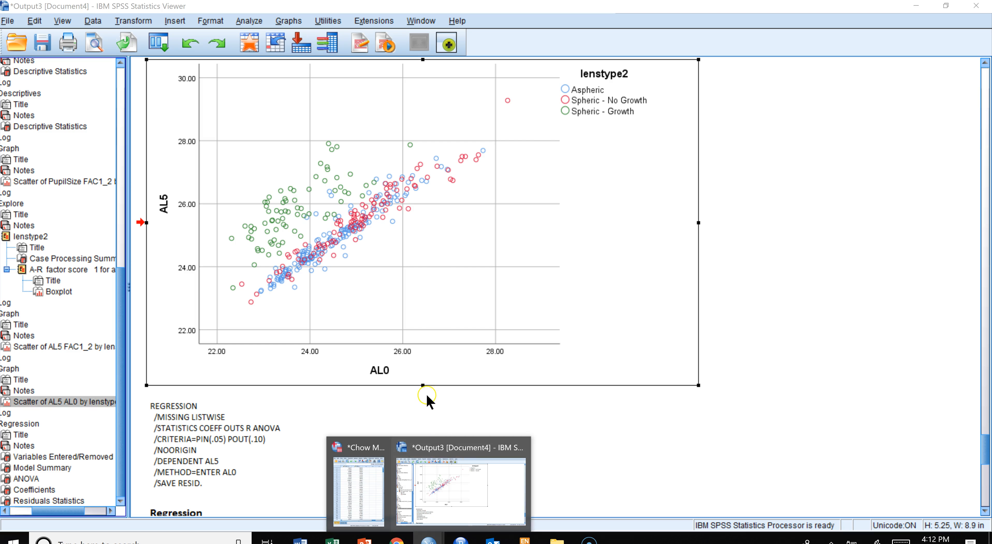
click(451, 273)
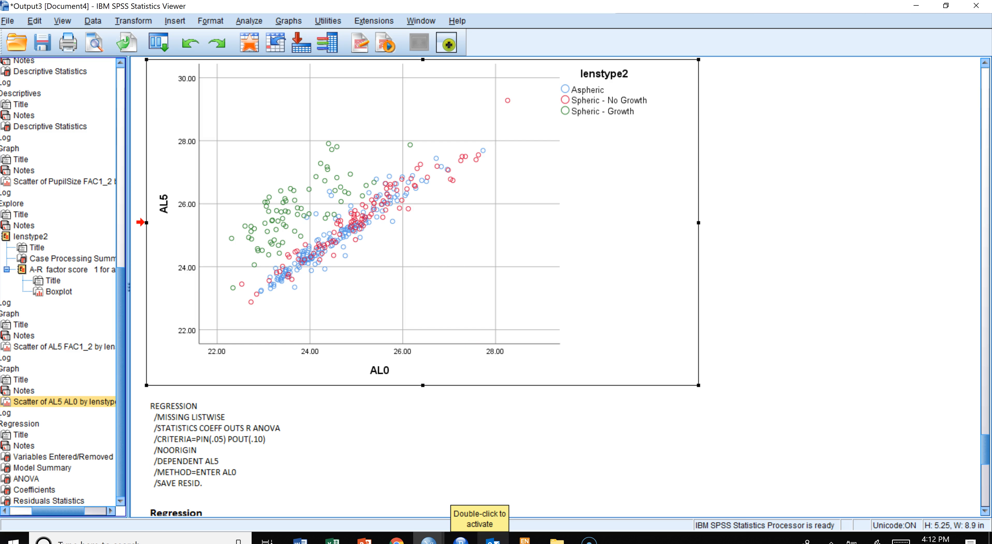
mouse_move(434, 533)
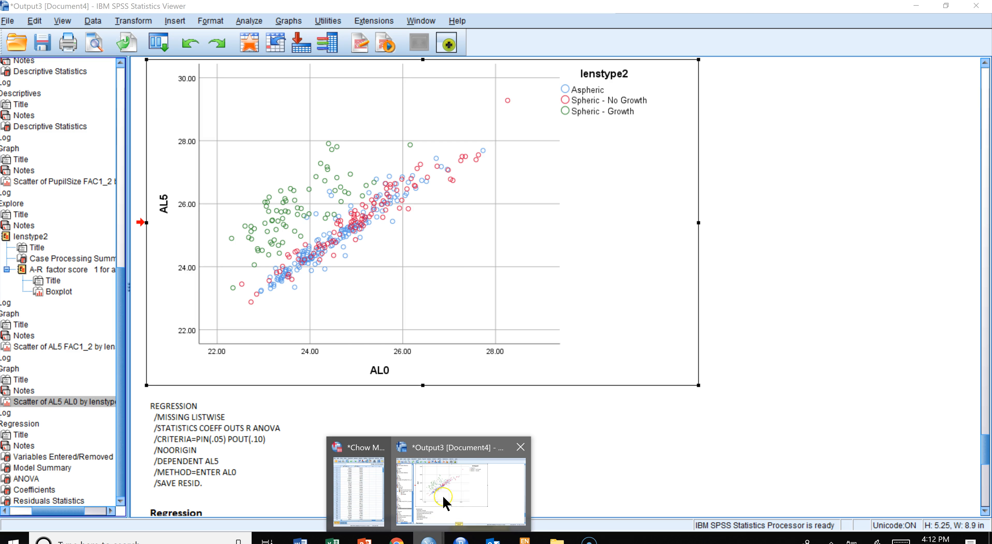
click(377, 497)
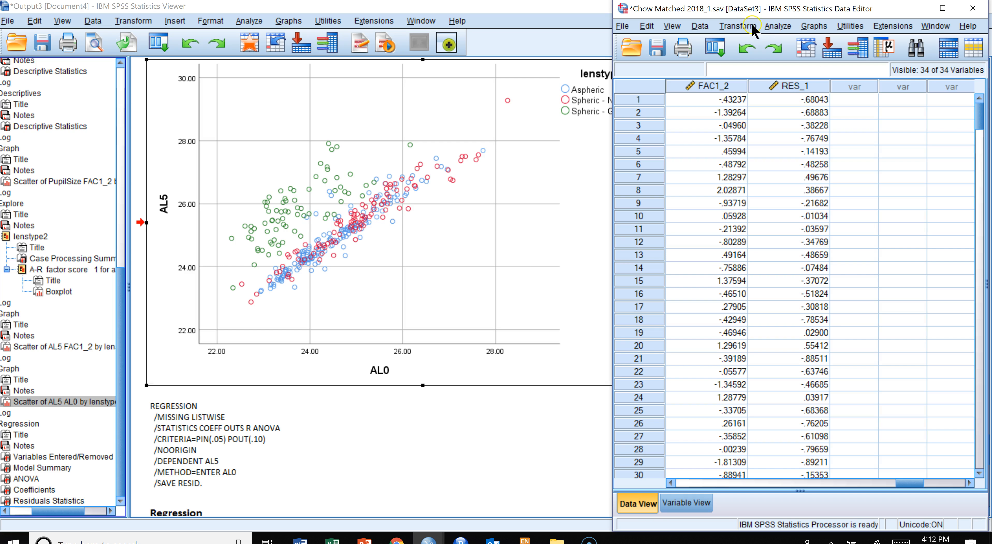
- Run Descriptives on the unstandardized residual, removing PupilSize from the variable list
click(774, 26)
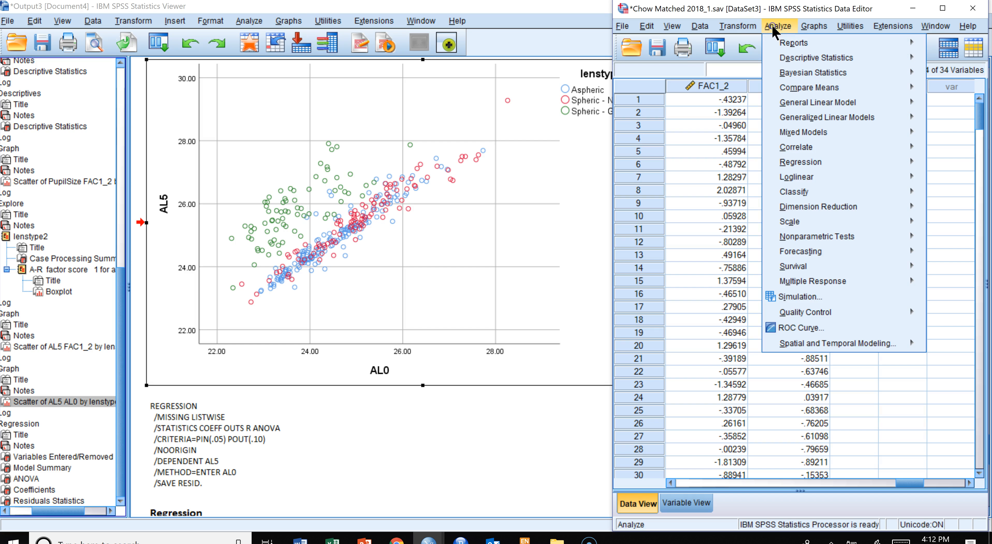
mouse_move(782, 57)
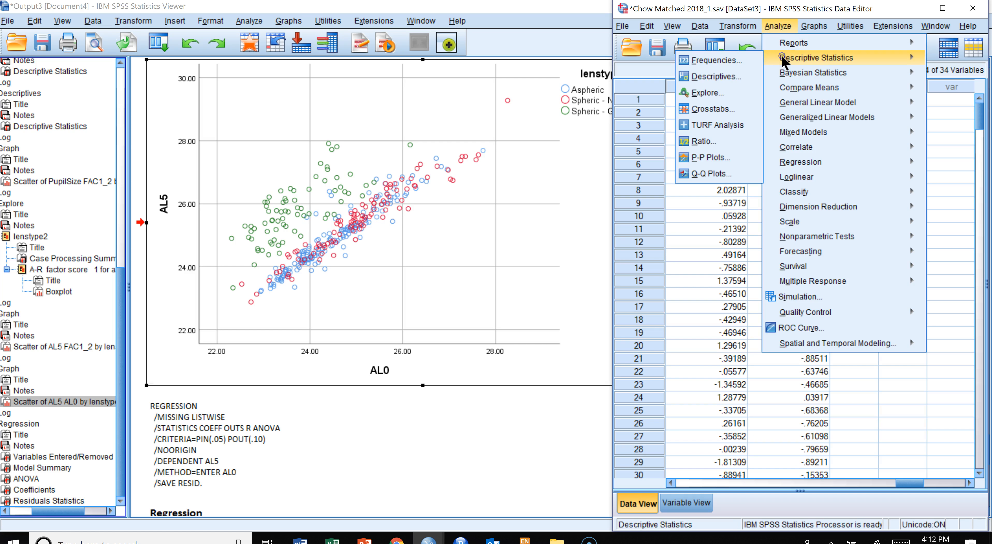
click(715, 77)
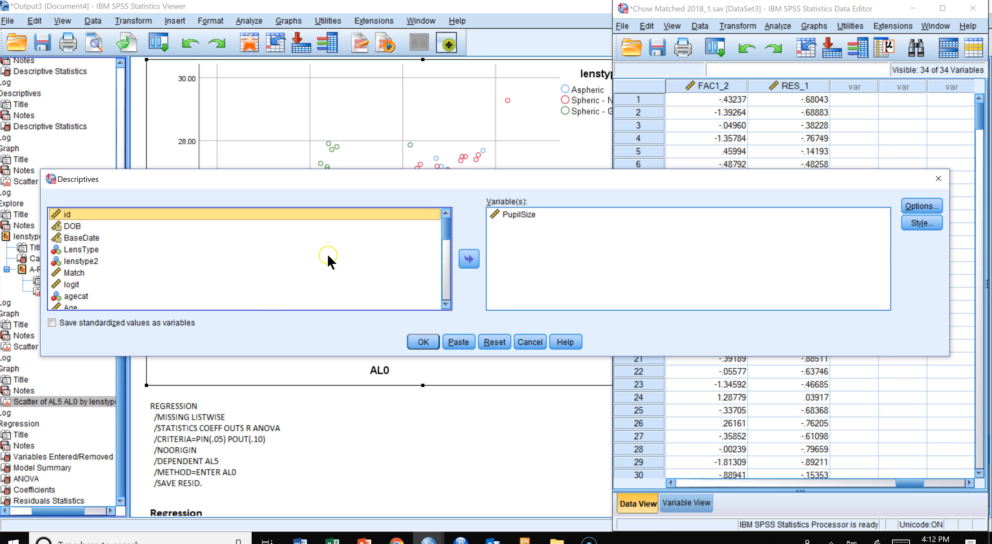
drag(446, 228, 446, 317)
click(201, 304)
click(469, 258)
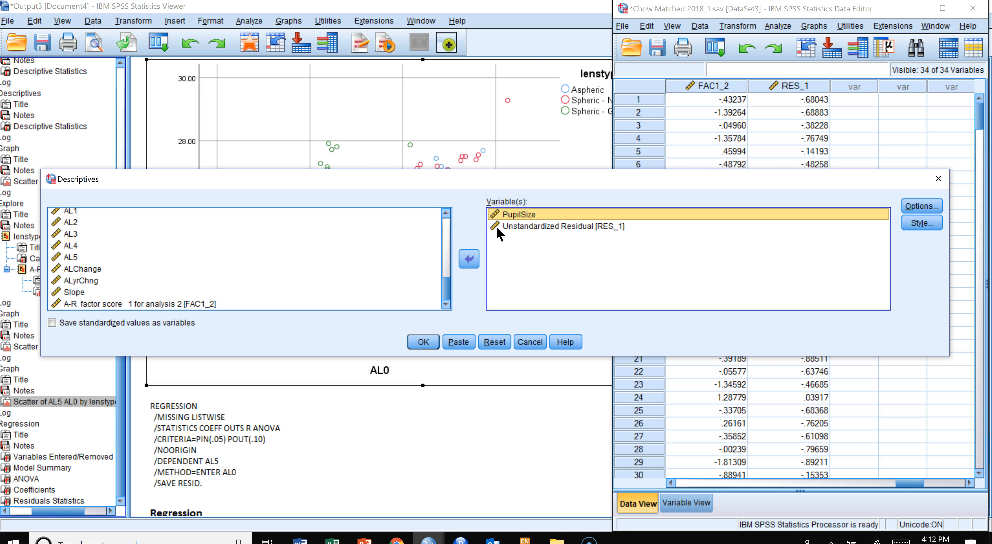
click(468, 258)
click(420, 337)
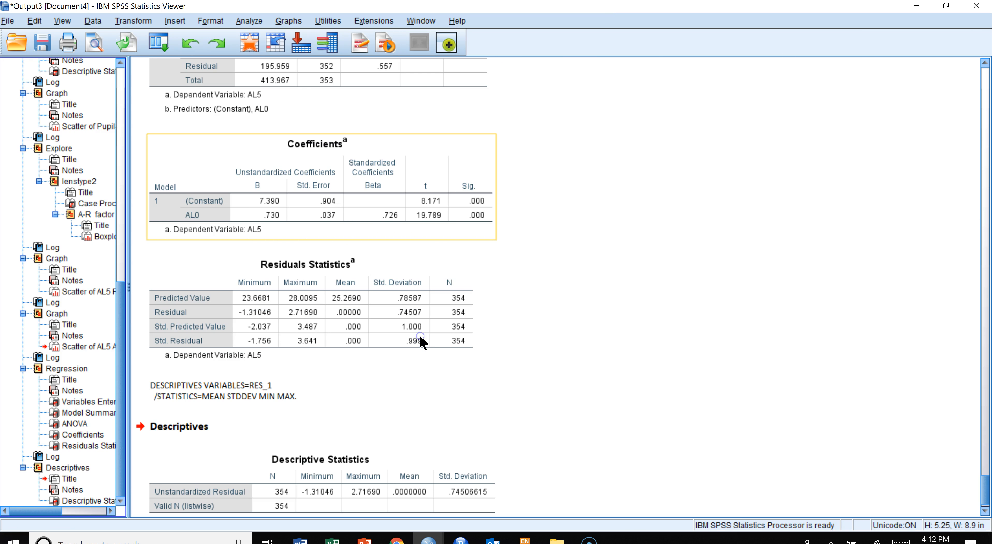
- Run Descriptives on AL0 in place of the unstandardized residual
scroll(574, 305, down, 1)
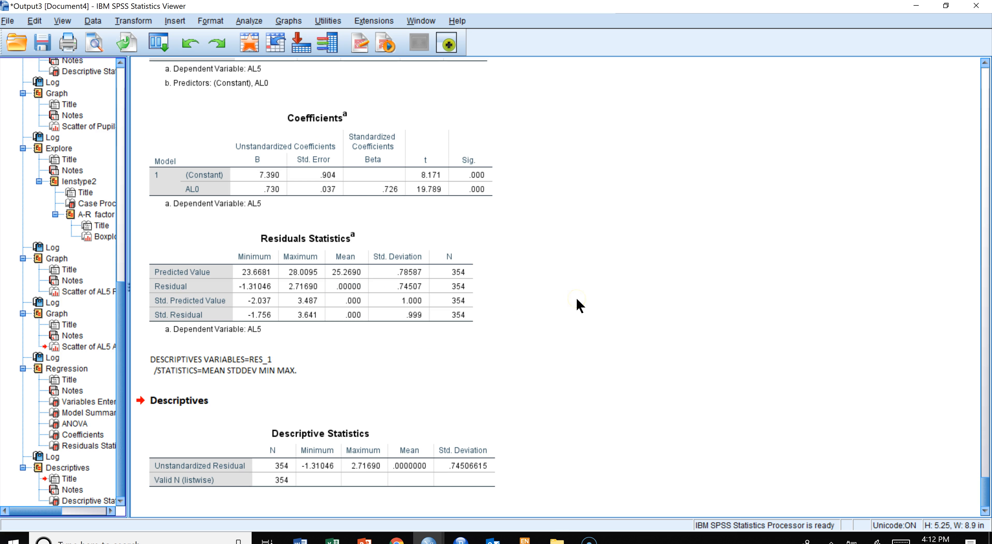
click(443, 478)
click(478, 467)
click(250, 22)
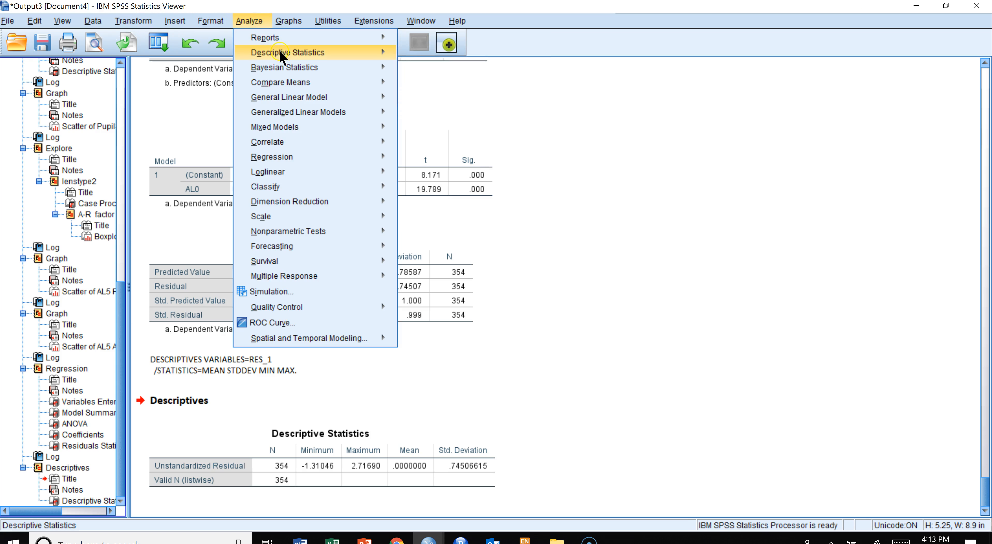
mouse_move(373, 58)
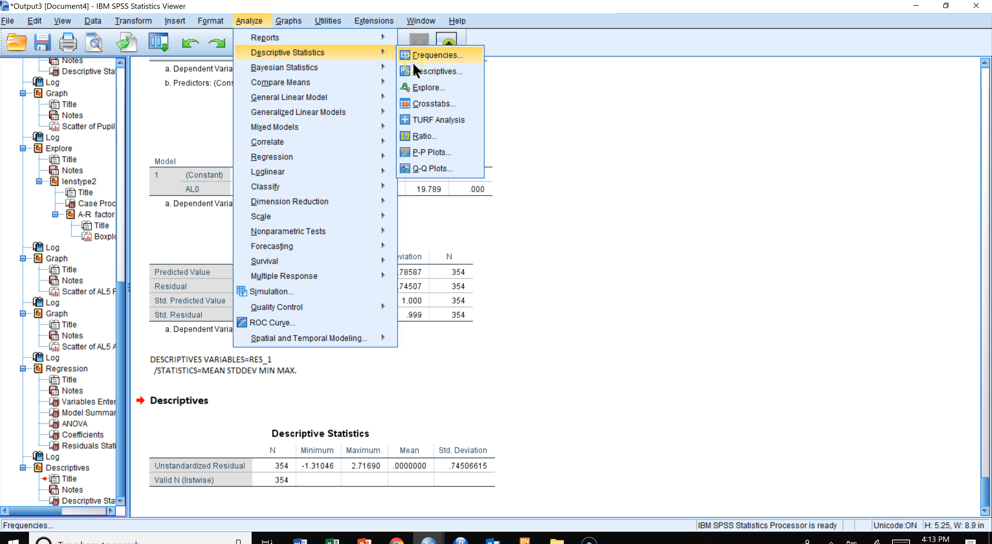
click(418, 71)
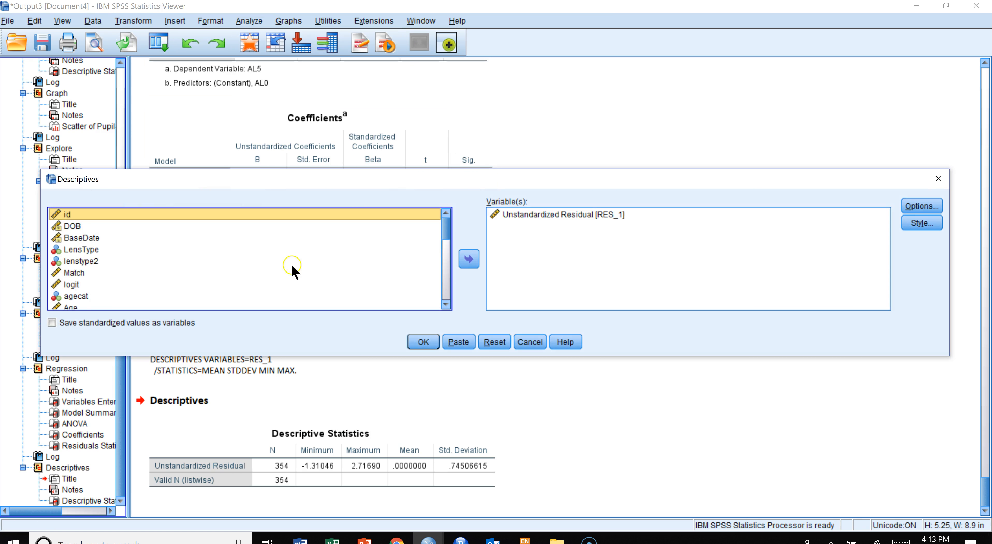
scroll(231, 258, down, 6)
scroll(108, 246, up, 2)
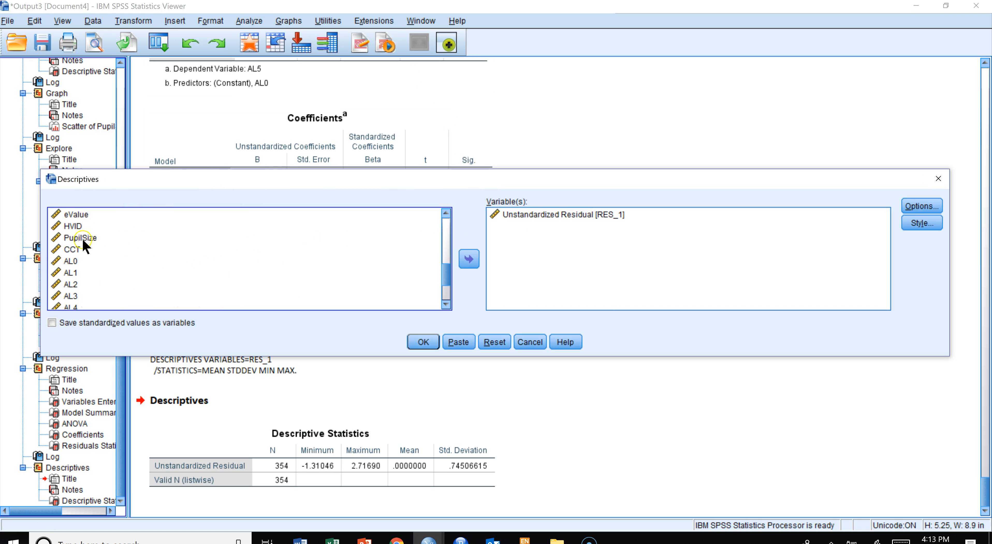
click(170, 261)
click(468, 258)
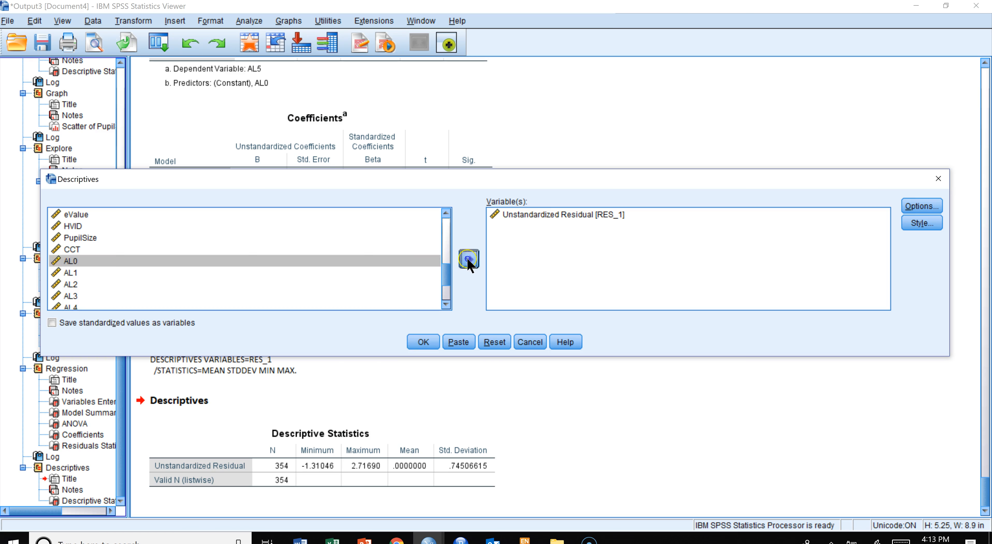
click(470, 262)
click(422, 342)
scroll(515, 469, down, 1)
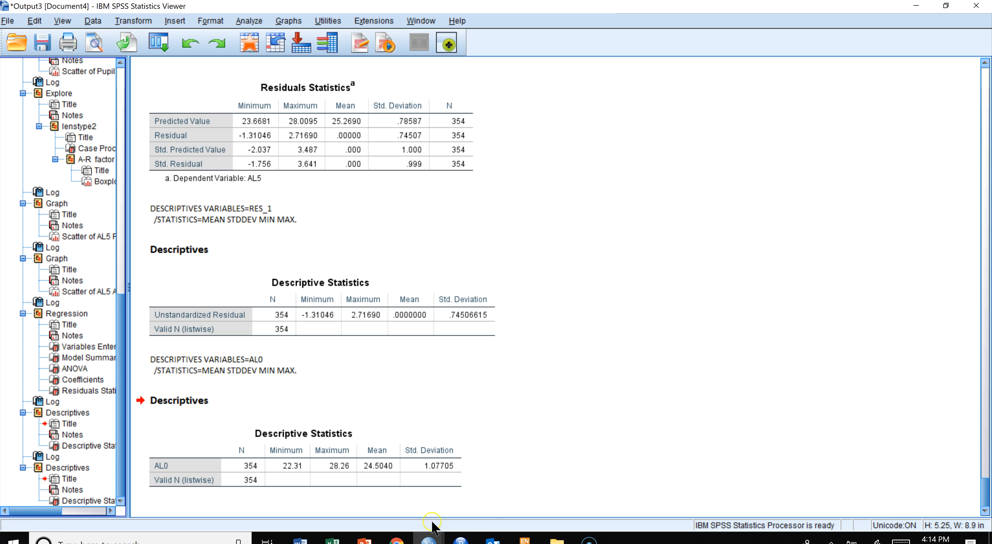
- Open a simple scatterplot and replace the X axis variable AL0 with the A-R factor score
click(301, 24)
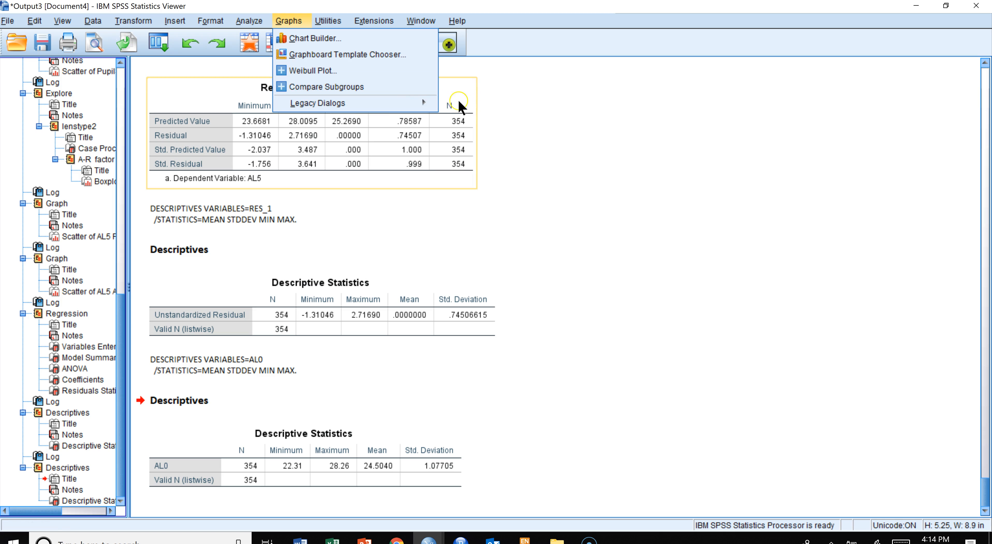
mouse_move(426, 101)
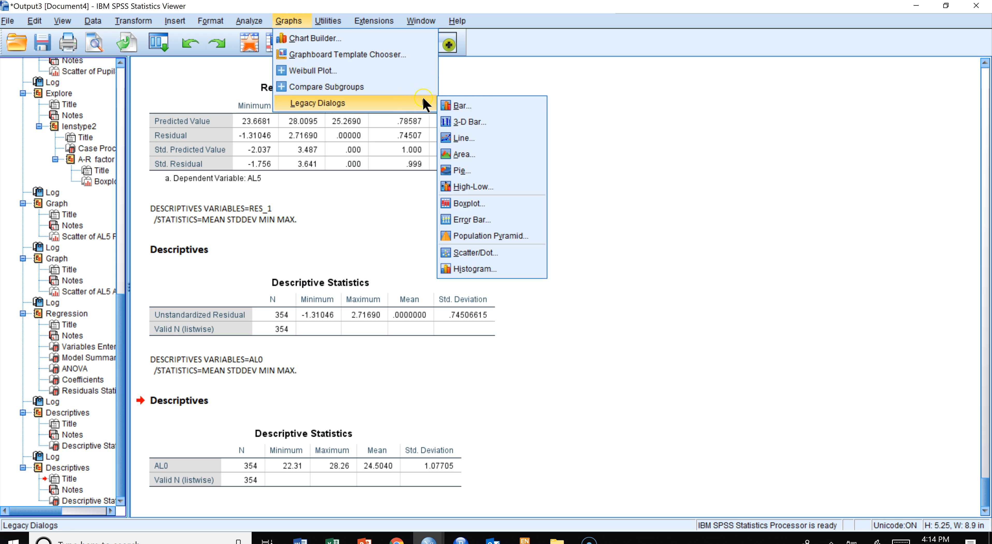
click(471, 250)
click(459, 310)
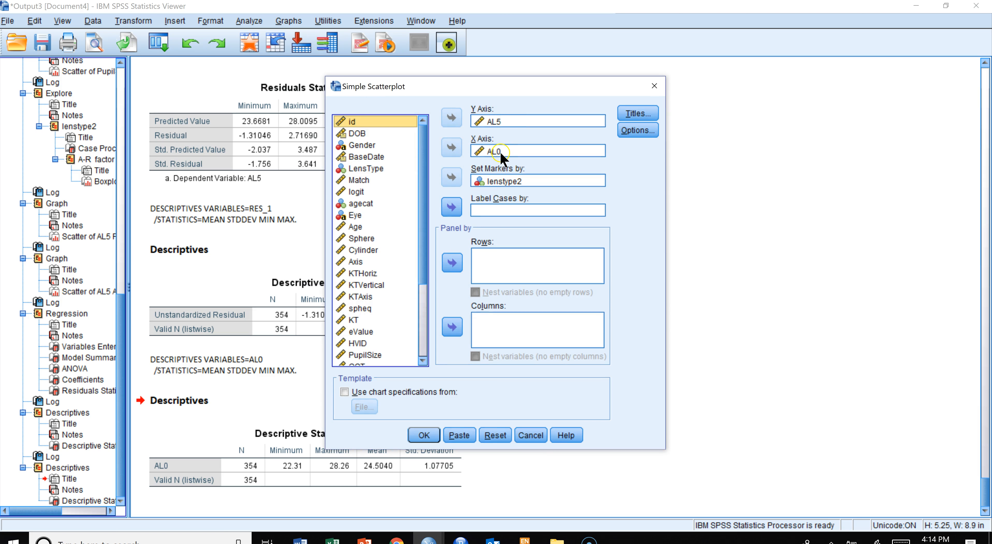
click(500, 150)
click(453, 148)
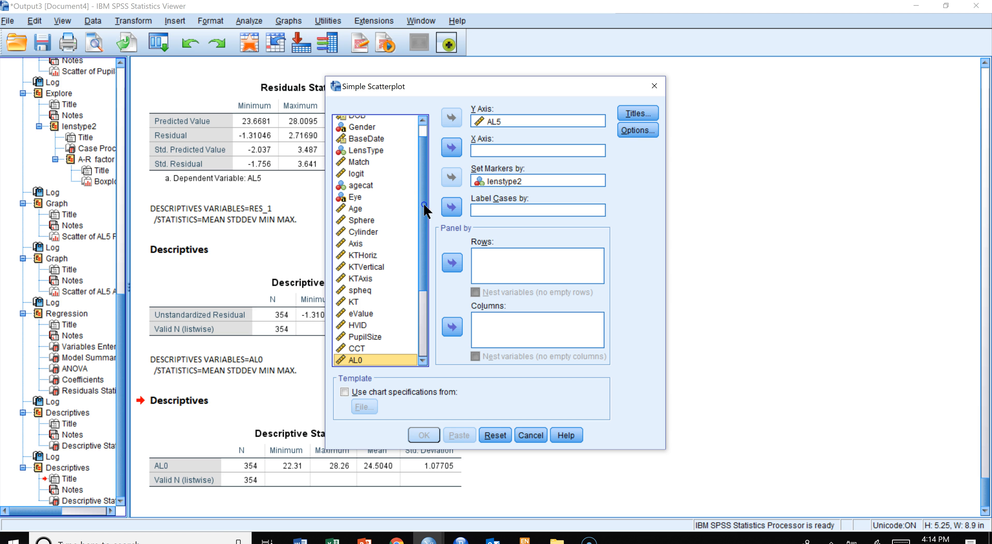
scroll(423, 204, down, 3)
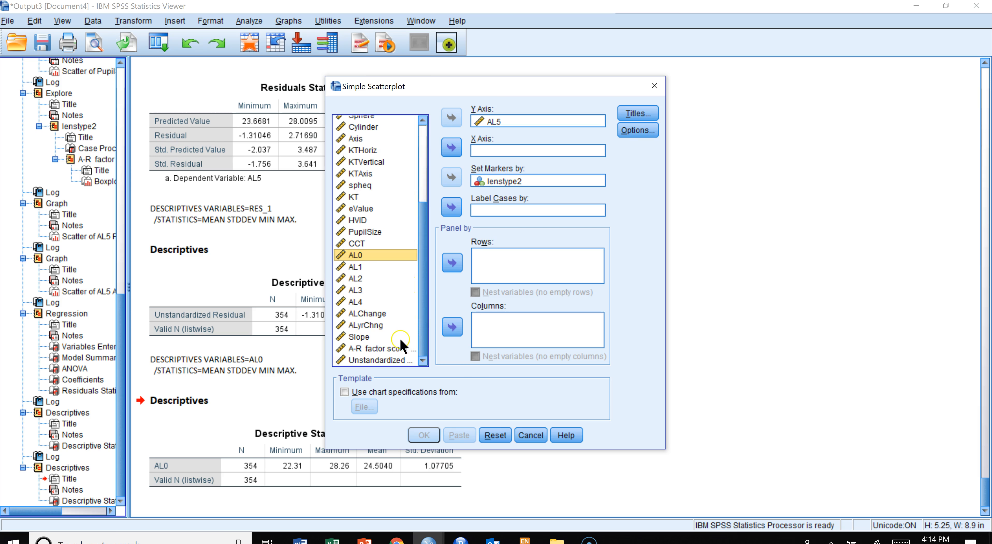
click(375, 350)
click(451, 148)
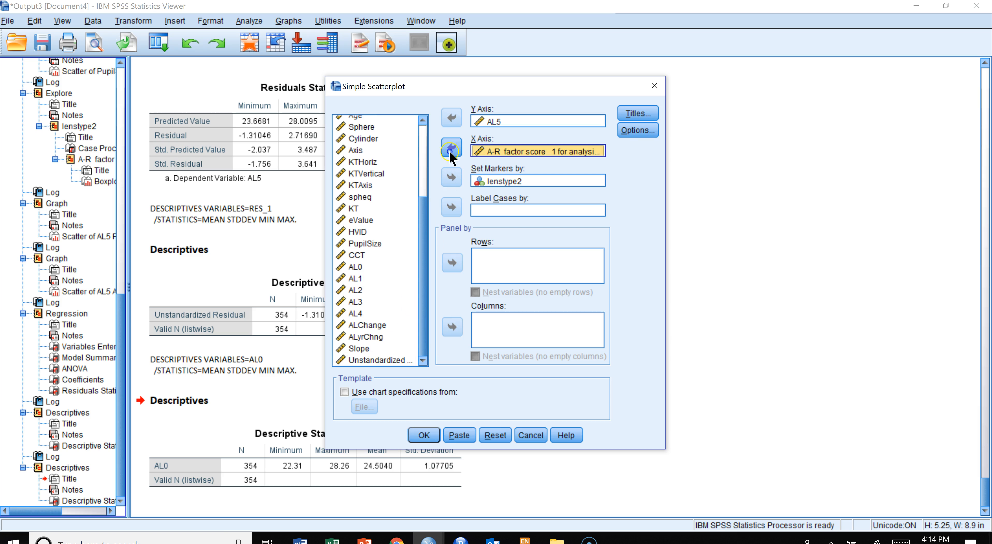
- Replace the Y axis variable AL5 with the unstandardized residual and create the scatterplot
click(486, 122)
click(451, 118)
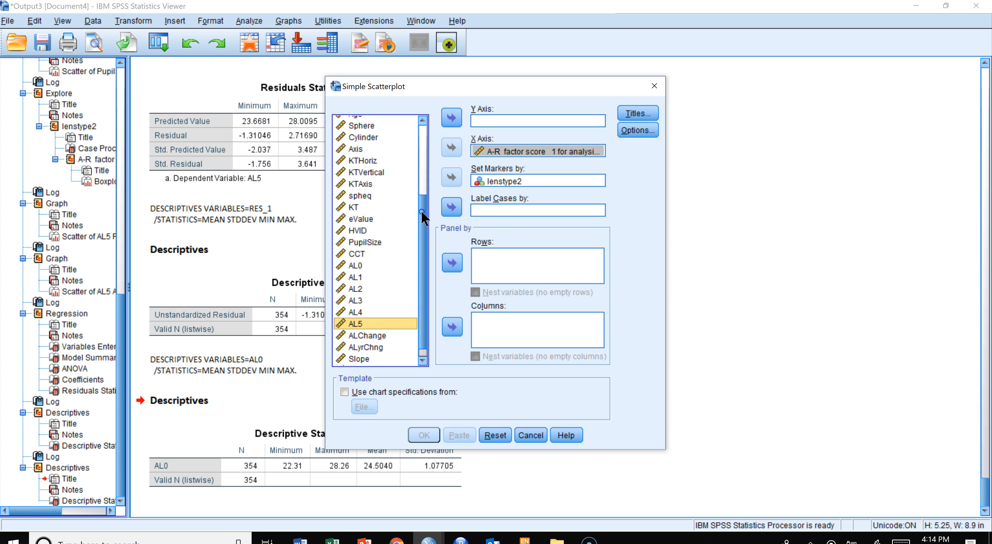
drag(421, 210, 417, 328)
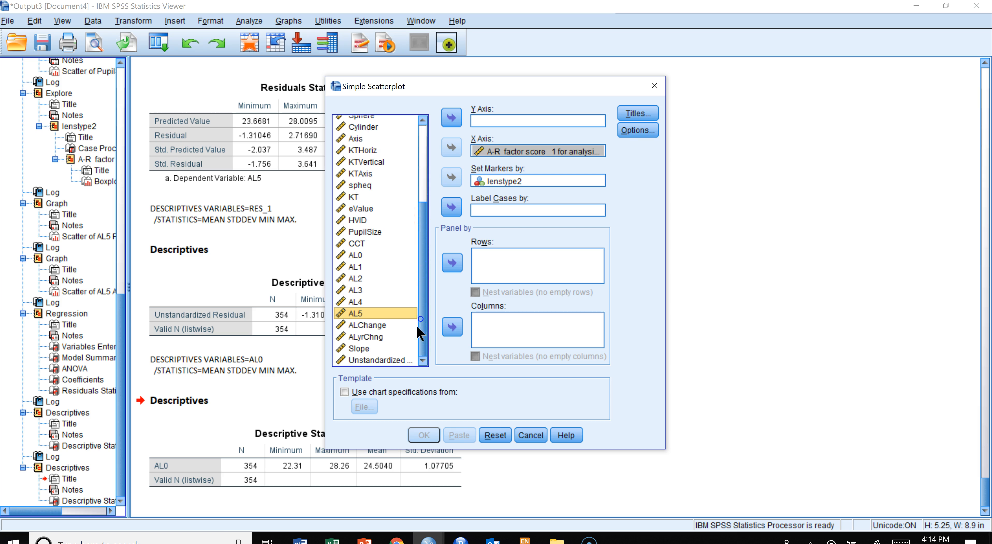
click(371, 359)
click(450, 118)
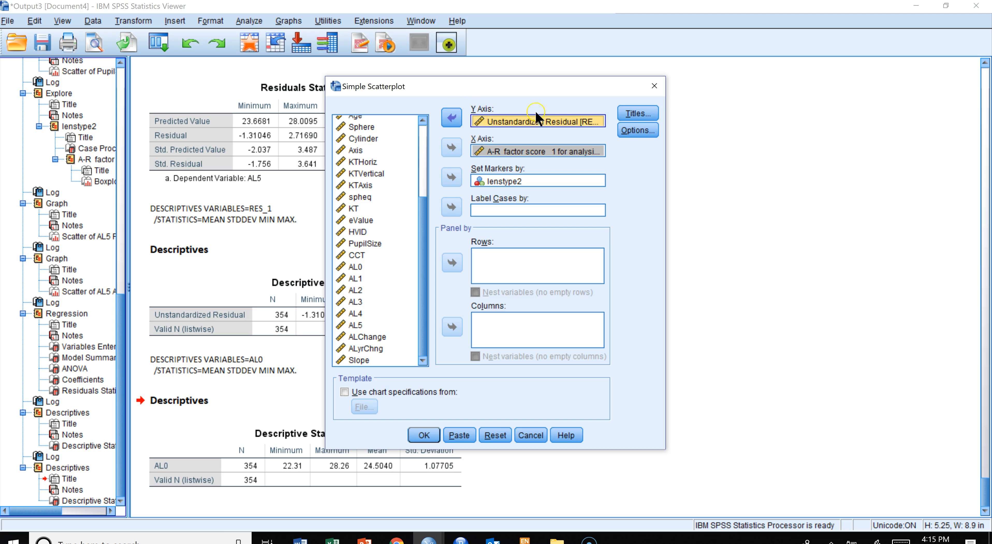
click(423, 435)
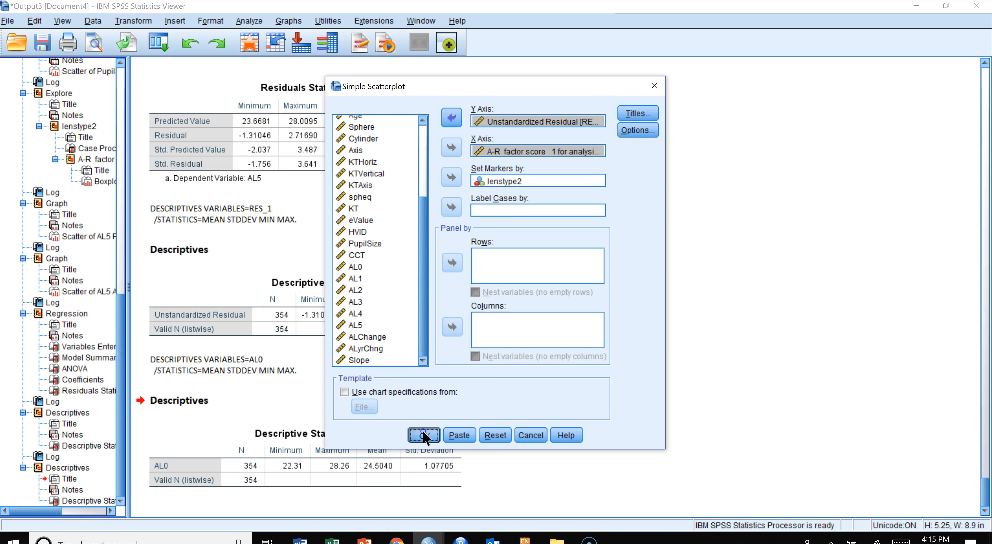
- Add linear fit lines for each lens type subgroup to the residual versus A-R factor score scatterplot
click(514, 243)
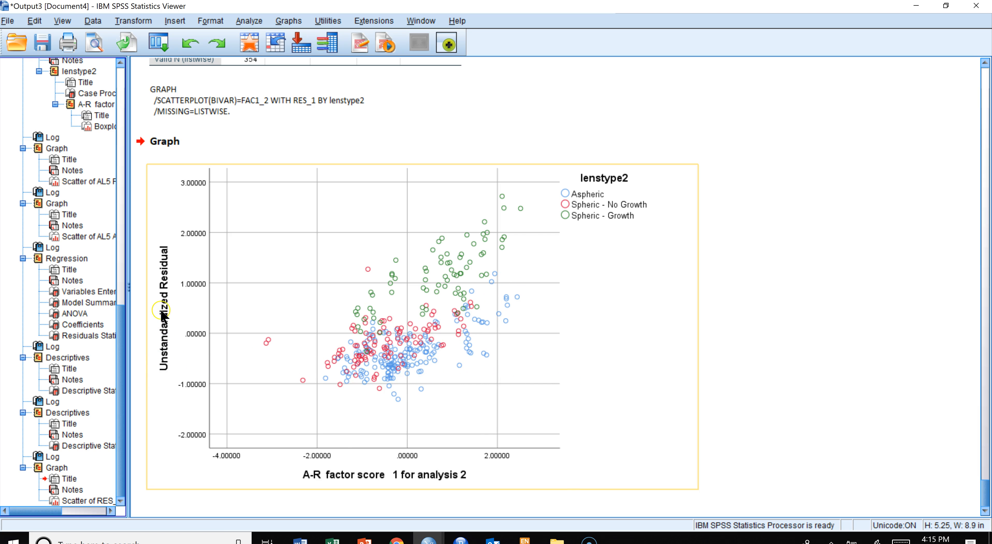
double_click(397, 322)
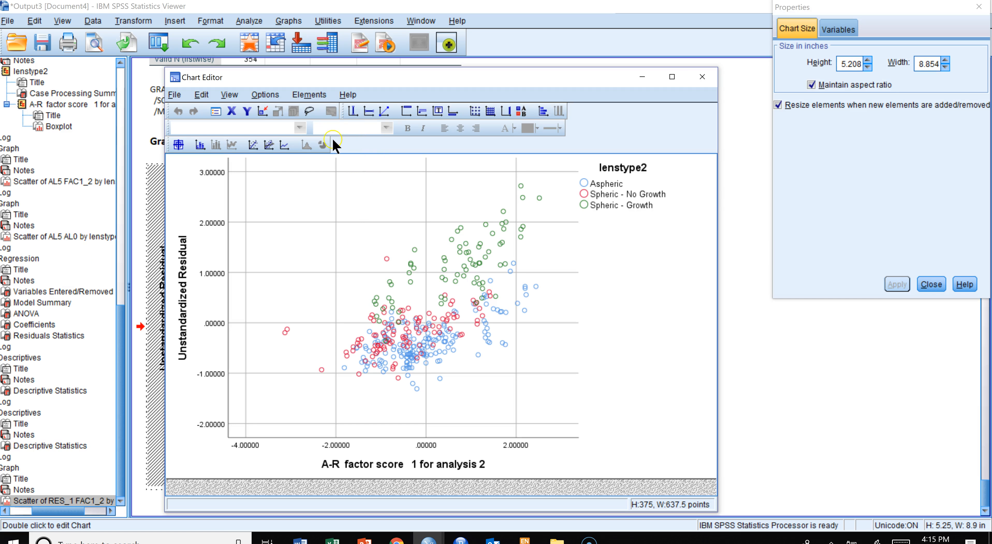
click(268, 145)
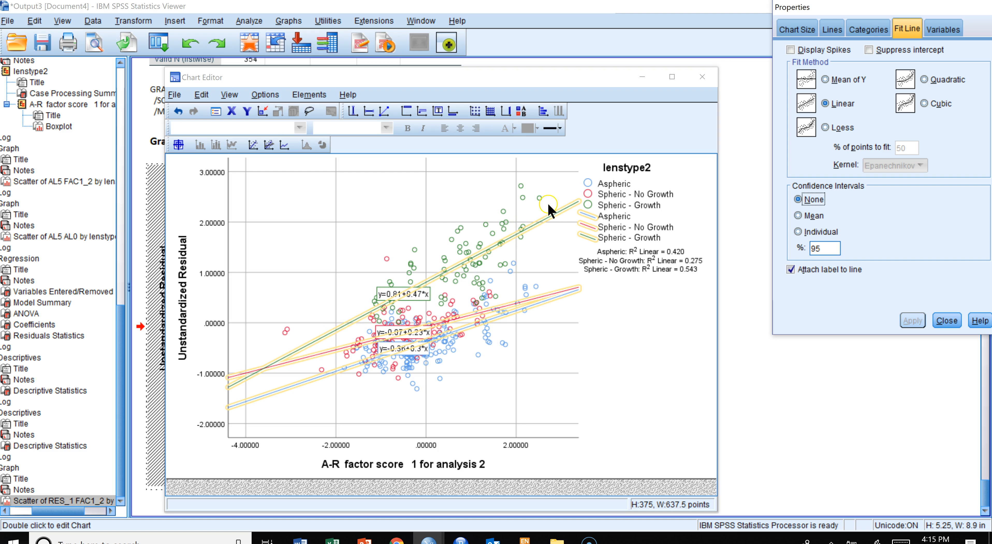
click(562, 302)
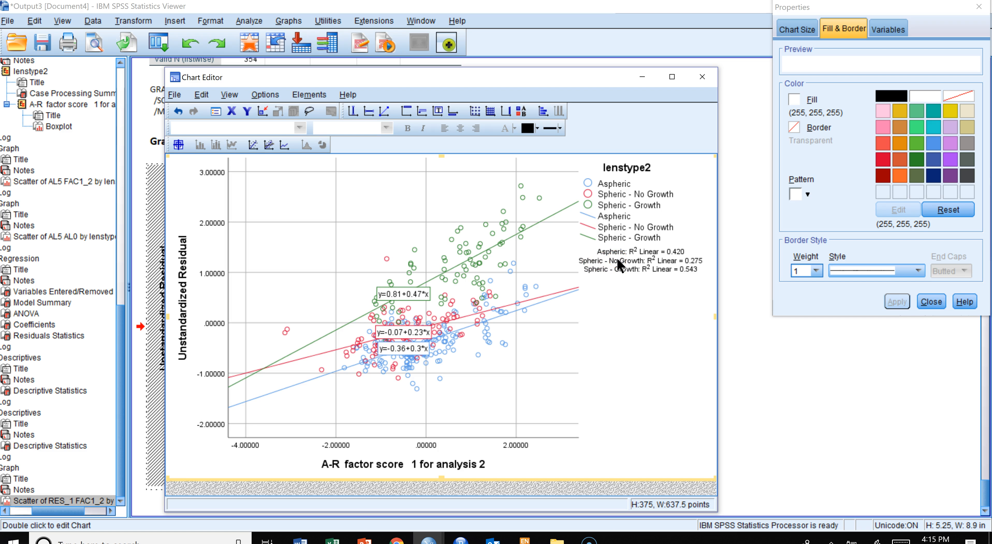
click(619, 229)
click(418, 280)
- Compare the earlier AL5 scatterplots against AL0 and against the A-R factor score
click(55, 243)
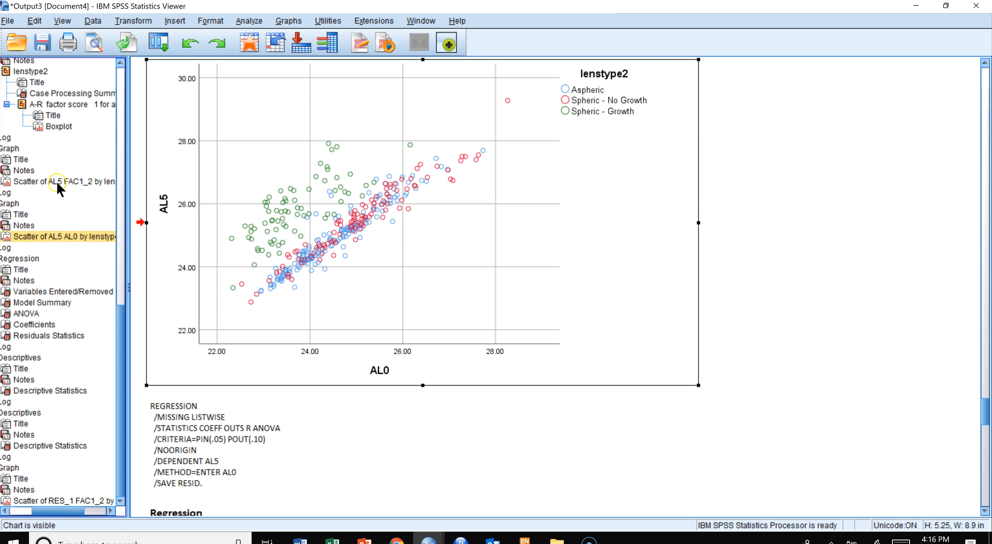
click(57, 186)
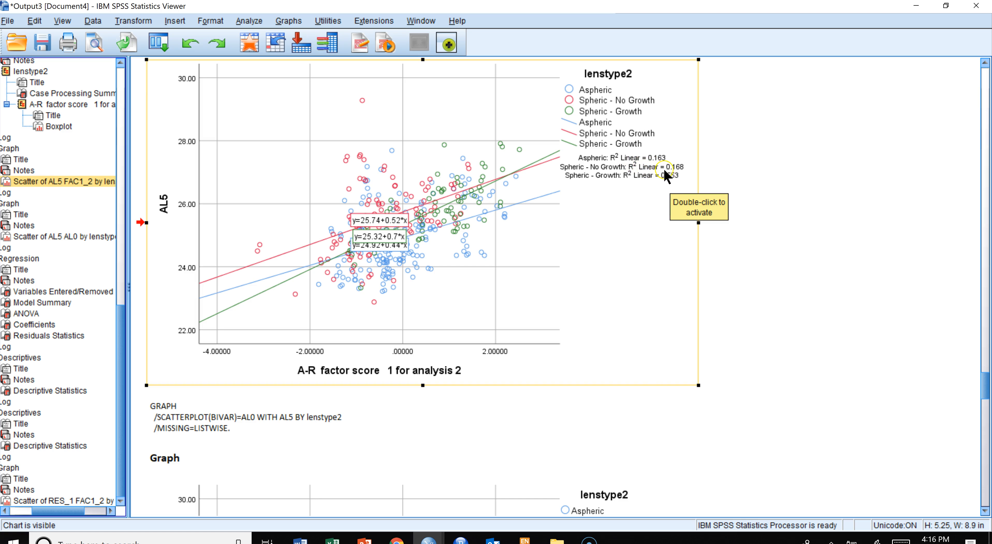
scroll(666, 175, down, 8)
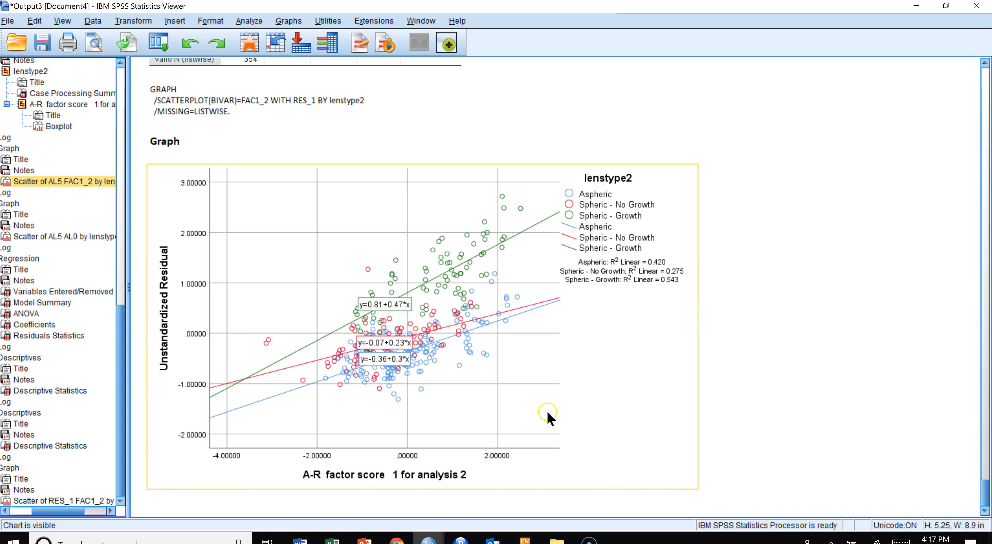
- Review the Component Matrix and Factor Matrix loadings from the two factor analyses
drag(123, 365, 127, 144)
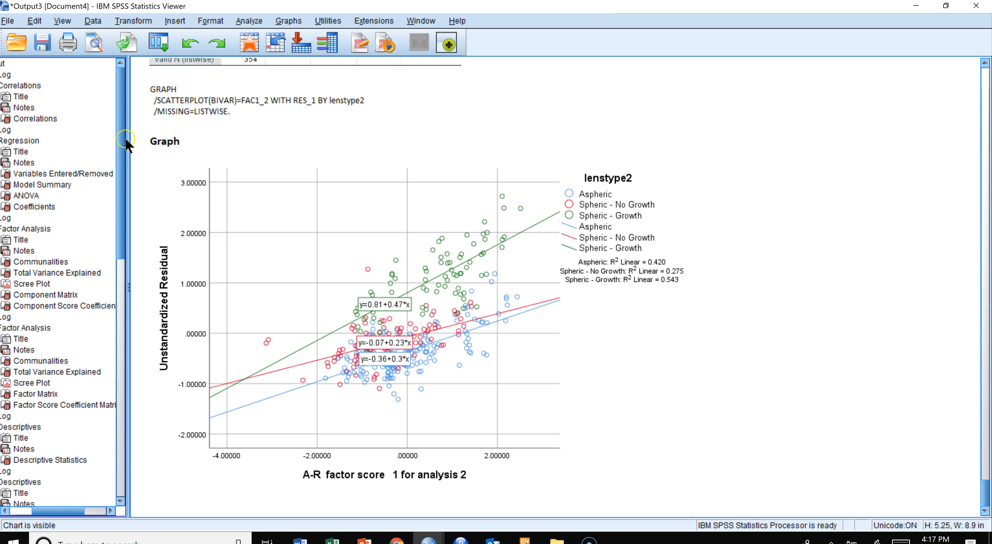
click(42, 294)
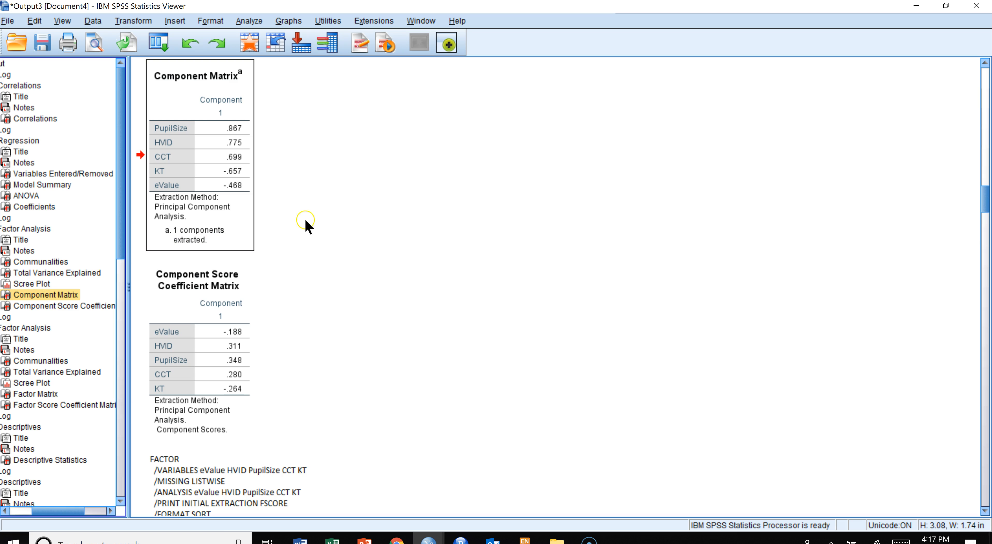
click(248, 129)
click(196, 126)
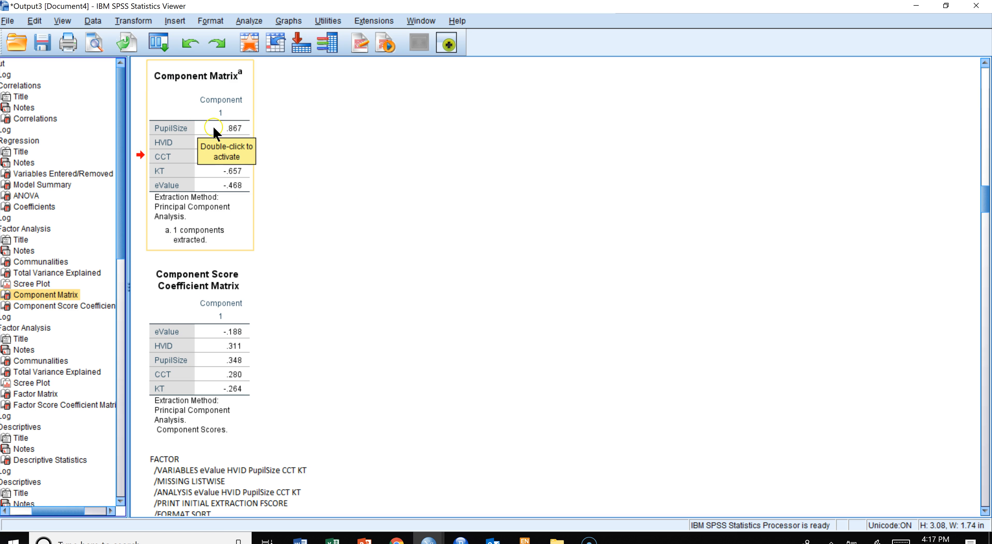
click(306, 137)
click(308, 137)
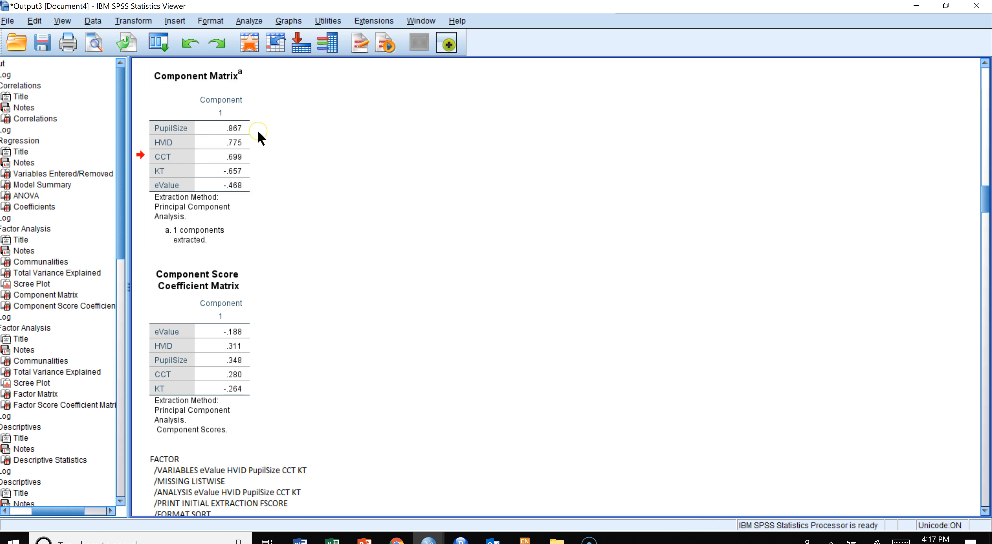
click(44, 314)
click(48, 395)
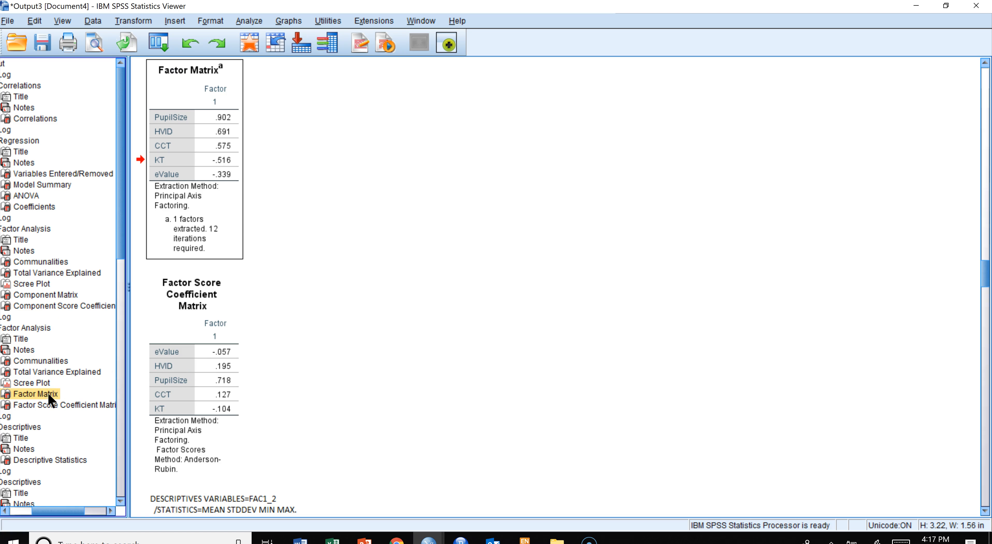
click(253, 121)
click(275, 126)
- Scroll through the output to review the descriptives and the fitted-line residual scatterplot
scroll(306, 246, down, 20)
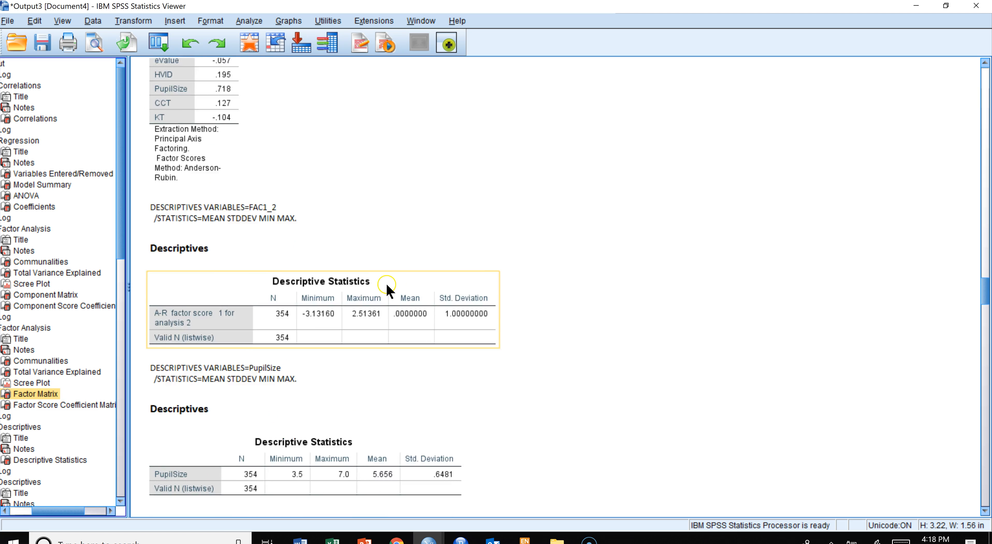
scroll(388, 285, down, 20)
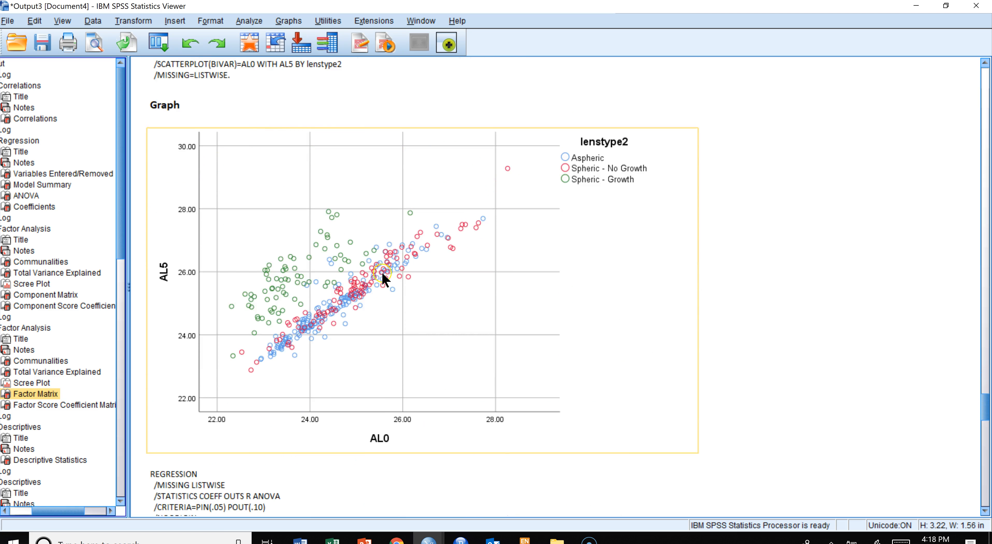
scroll(381, 278, down, 15)
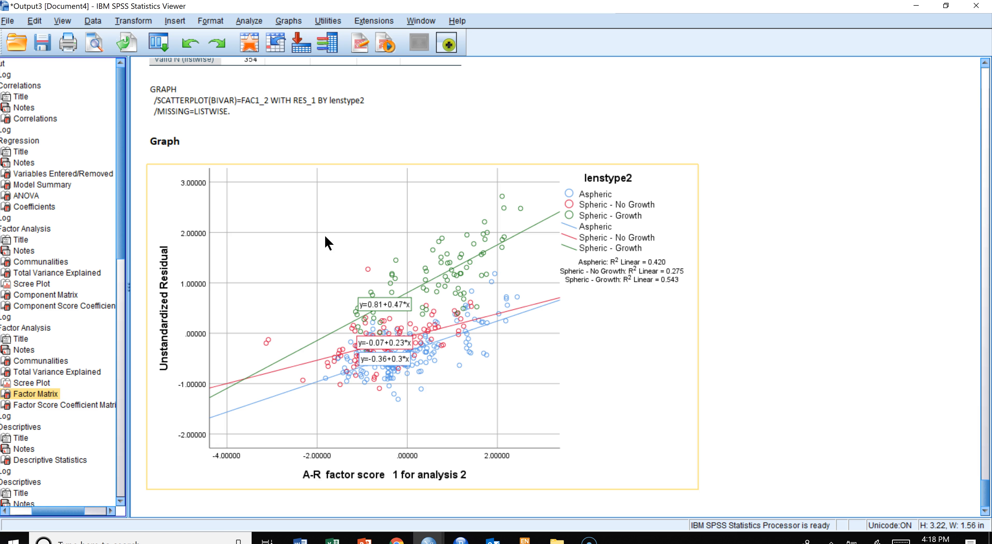
click(333, 332)
scroll(793, 266, up, 2)
scroll(793, 266, down, 2)
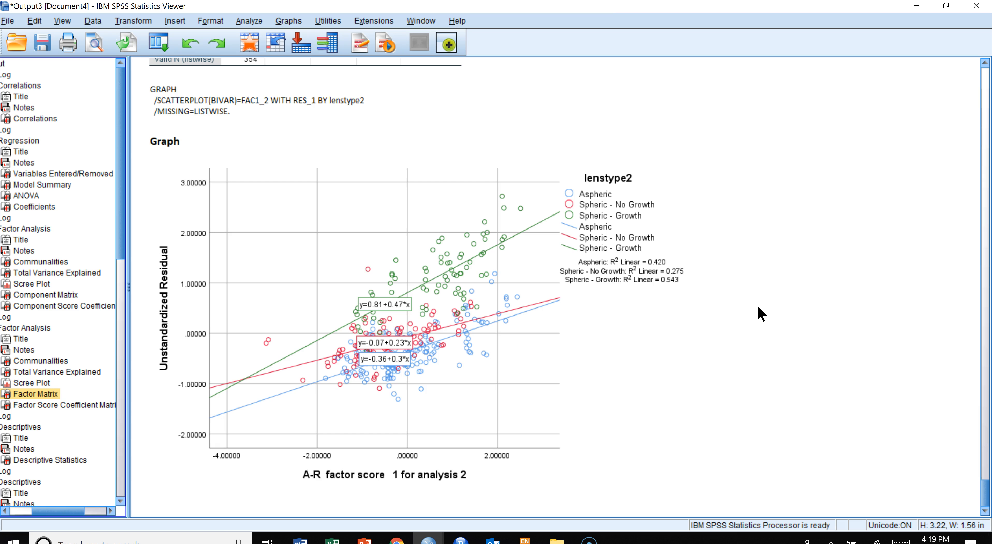
click(713, 342)
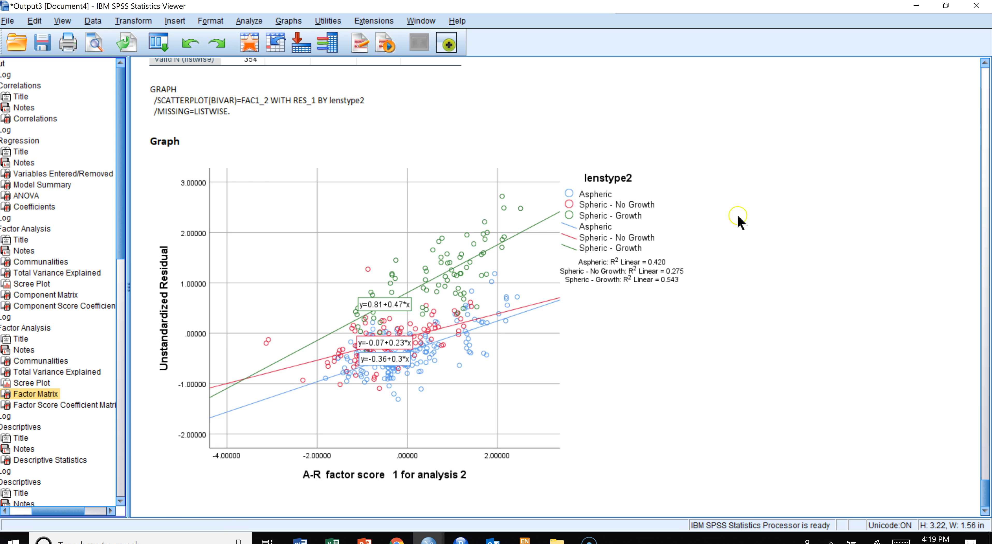